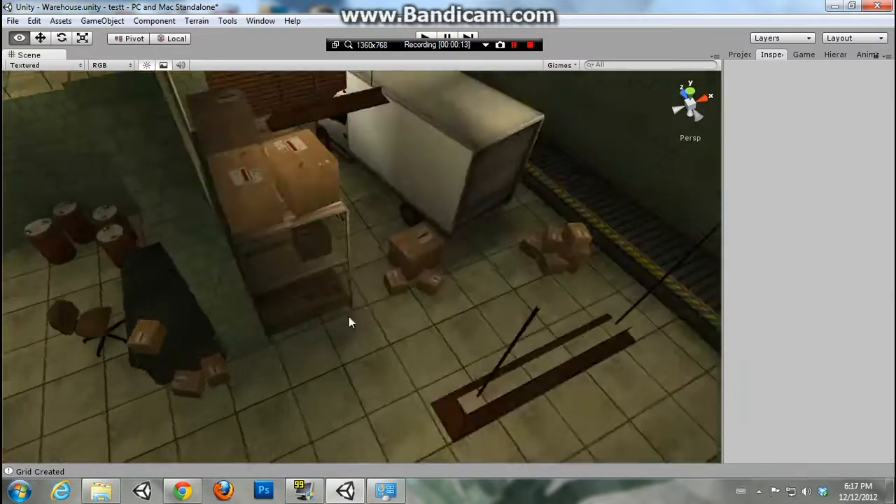
Create an empty game object in the warehouse scene and add the Dynamic Navigation Grid component to it
key("s")
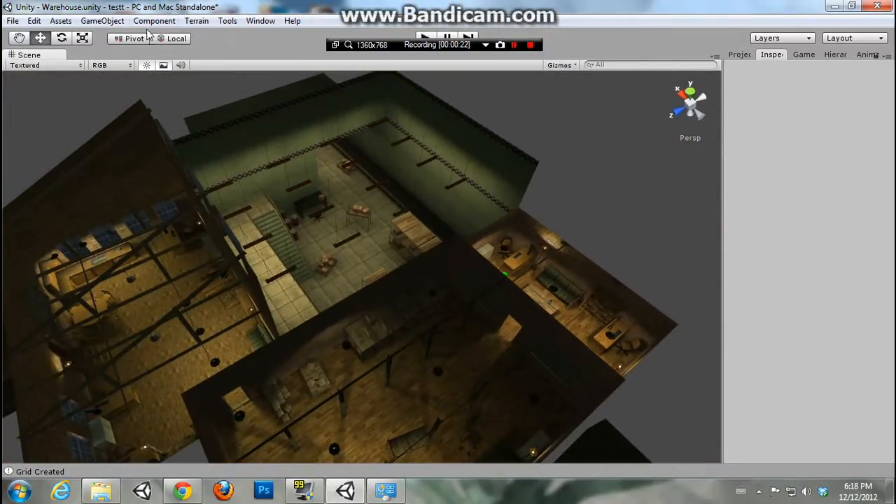
left_click(102, 20)
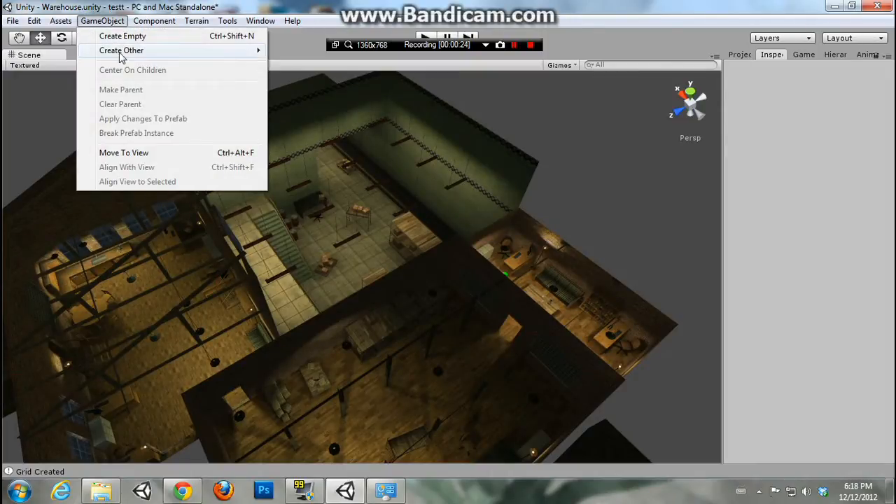
left_click(122, 36)
right_click_drag(363, 221, 290, 156)
left_click(144, 22)
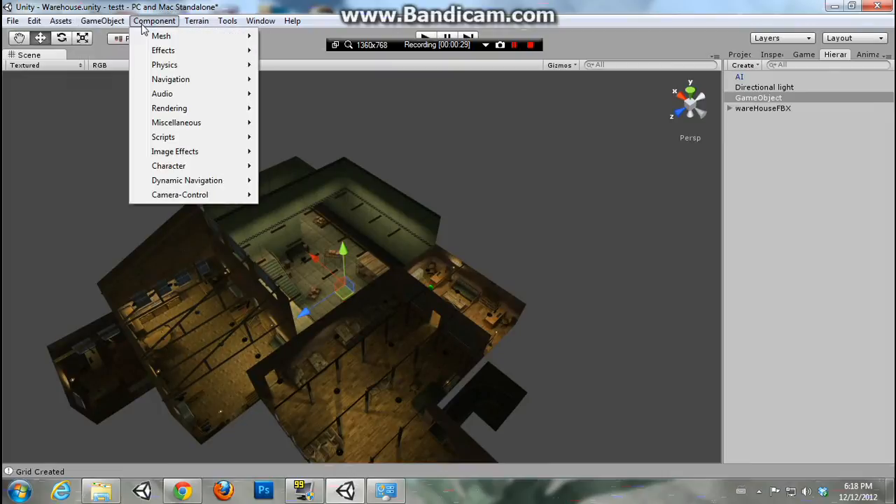
mouse_move(236, 181)
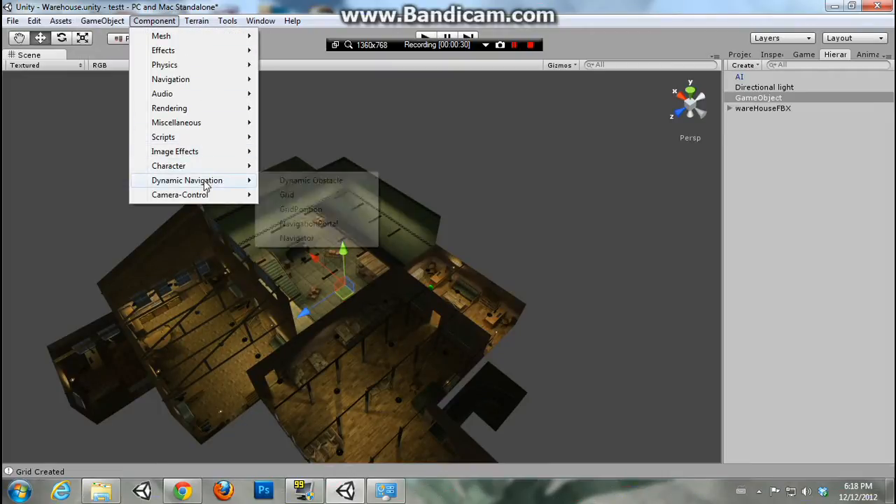
left_click(302, 196)
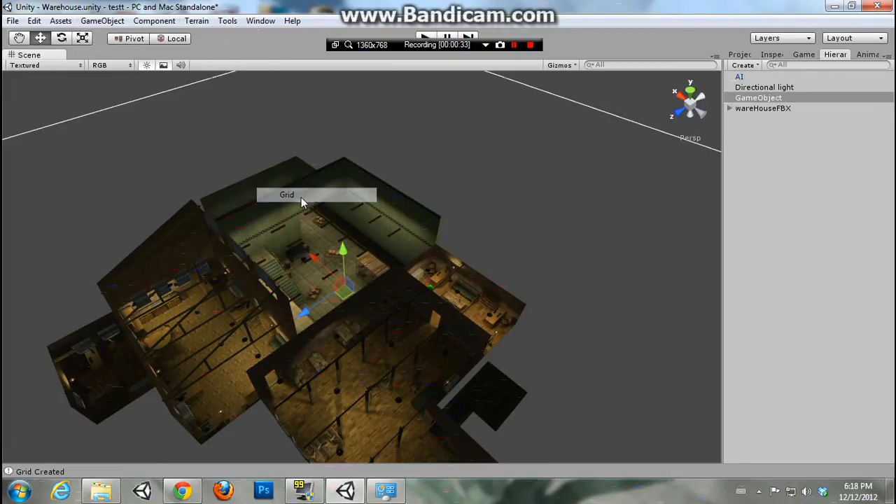
Set the Grid Size to 58 and move the grid object to X about 94.78 to center it on the warehouse
scroll(348, 202, "down", 5)
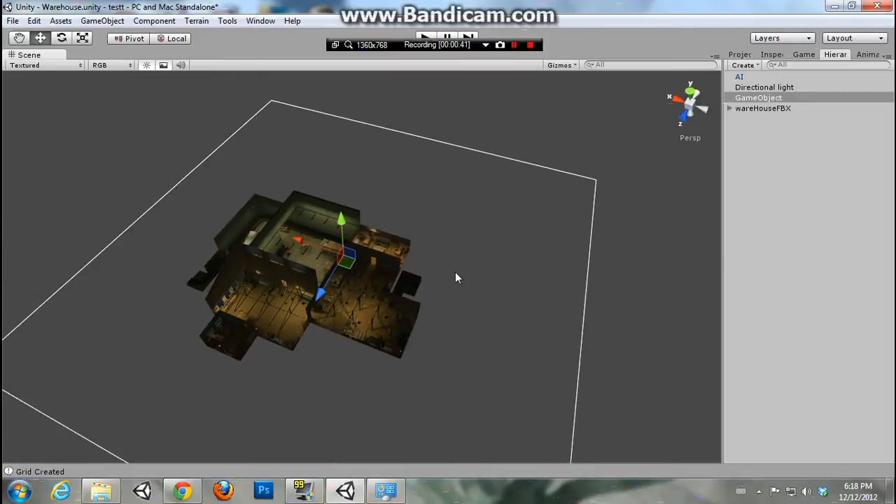
left_click(772, 54)
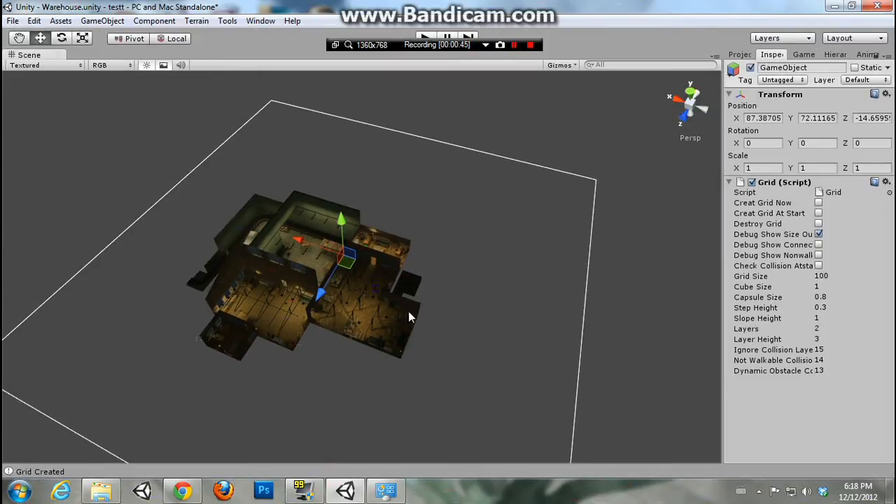
left_click_drag(811, 278, 778, 283)
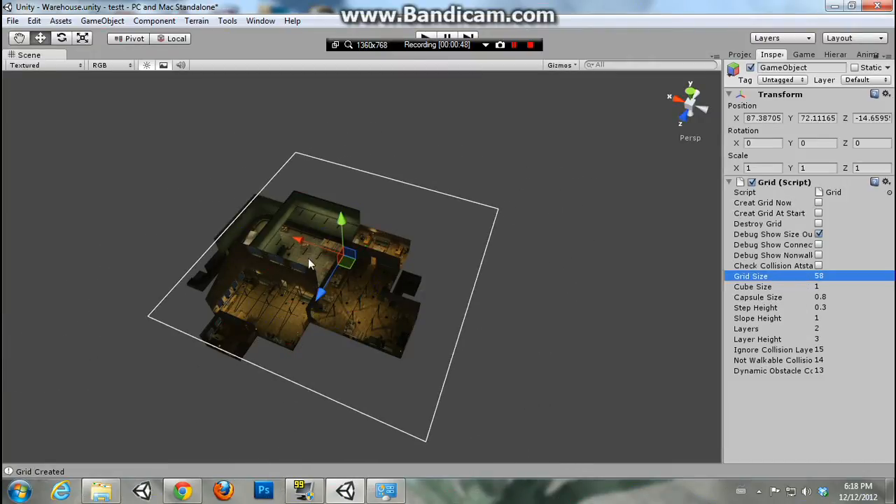
left_click_drag(301, 243, 269, 235)
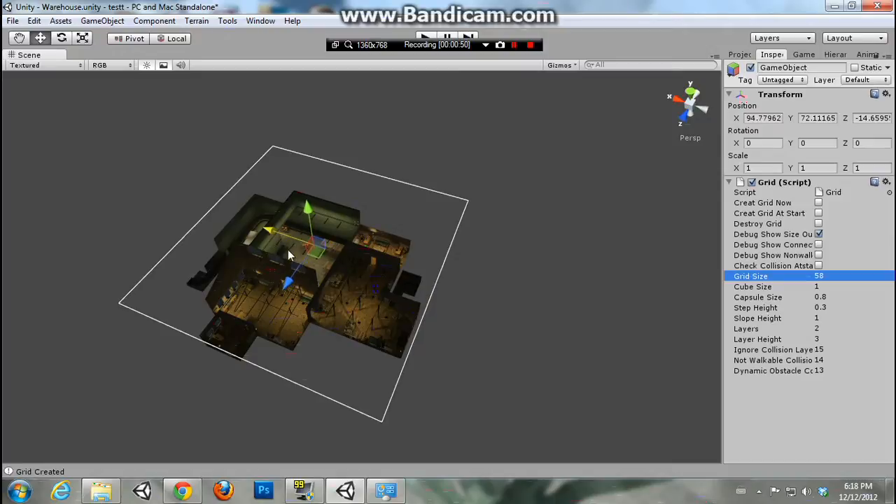
left_click_drag(290, 280, 289, 283)
Lower the grid object to Y about 66.98 and shift it along Z to about -15.51
right_click_drag(291, 282, 133, 229)
key("w")
key("d")
left_click_drag(209, 156, 220, 200)
key("a")
right_click_drag(220, 201, 379, 190)
key("w")
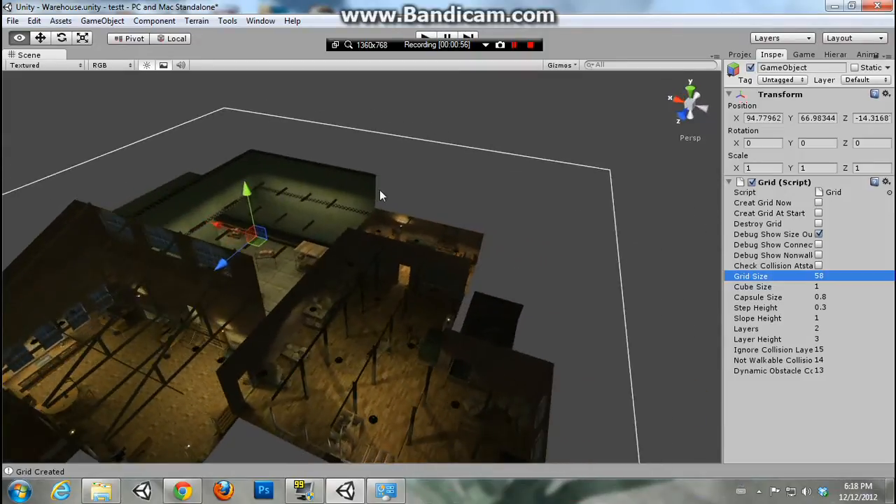
left_click_drag(240, 265, 255, 258)
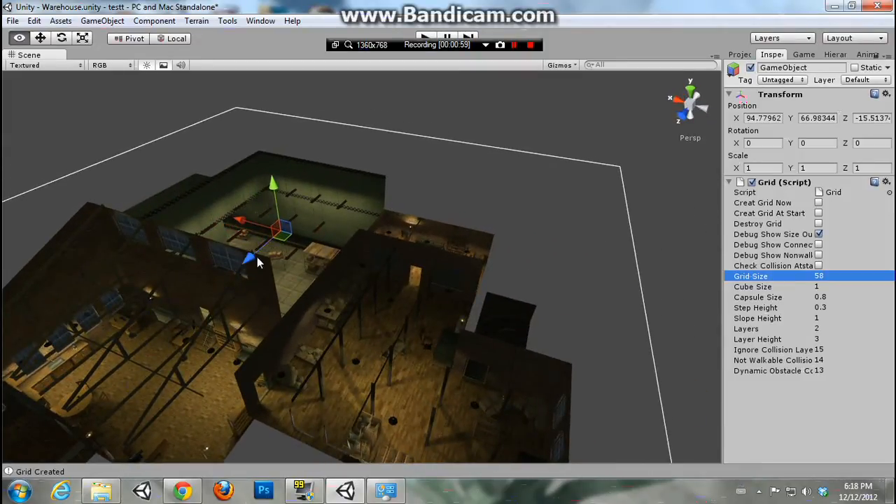
Turn on the debug display of nonwalkable areas and inspect it across the warehouse floor
key("a")
right_click_drag(256, 258, 212, 280)
key("w")
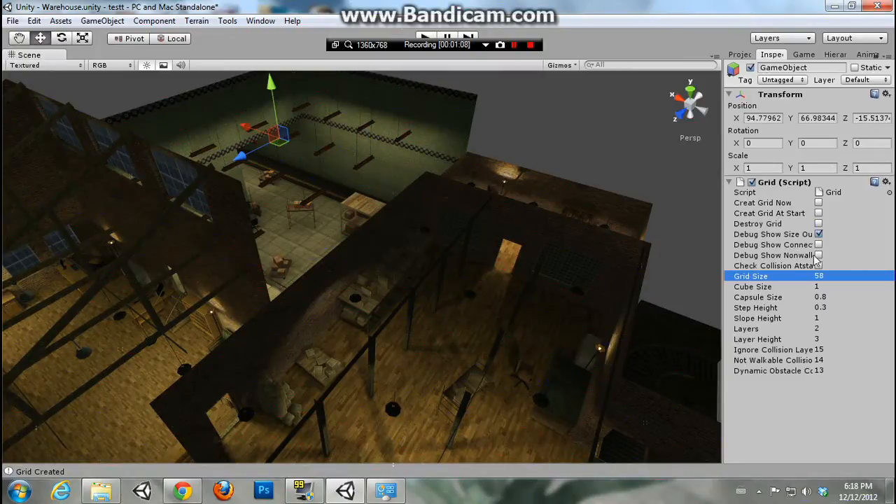
right_click_drag(532, 273, 626, 267)
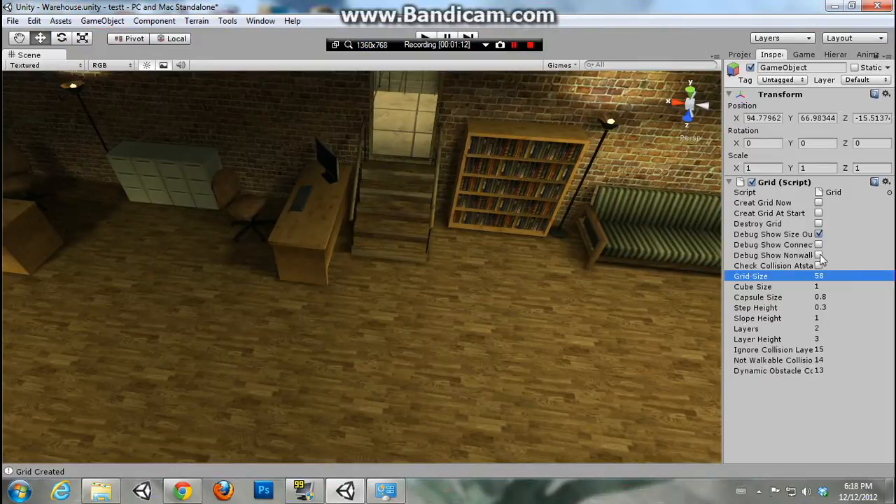
left_click(819, 255)
right_click_drag(533, 231, 462, 284)
right_click_drag(319, 295, 434, 294)
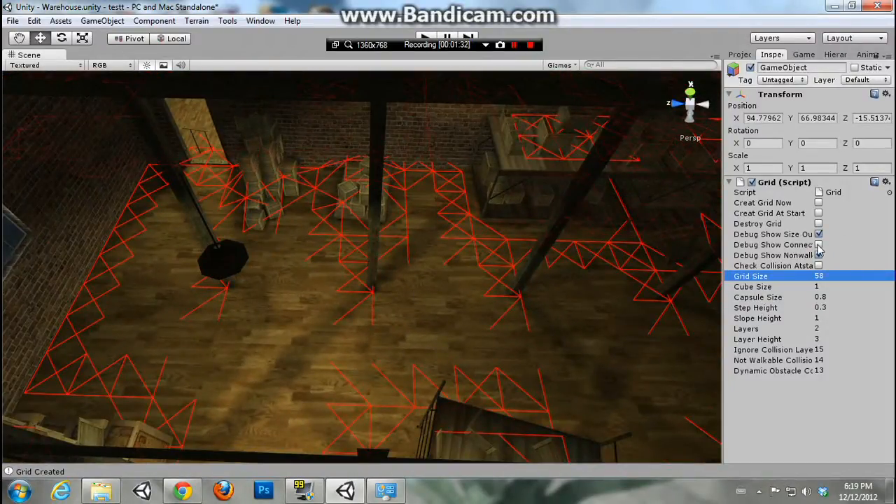
Destroy the current grid and set the Cube Size to 0.5
left_click(819, 224)
right_click_drag(494, 238, 348, 175)
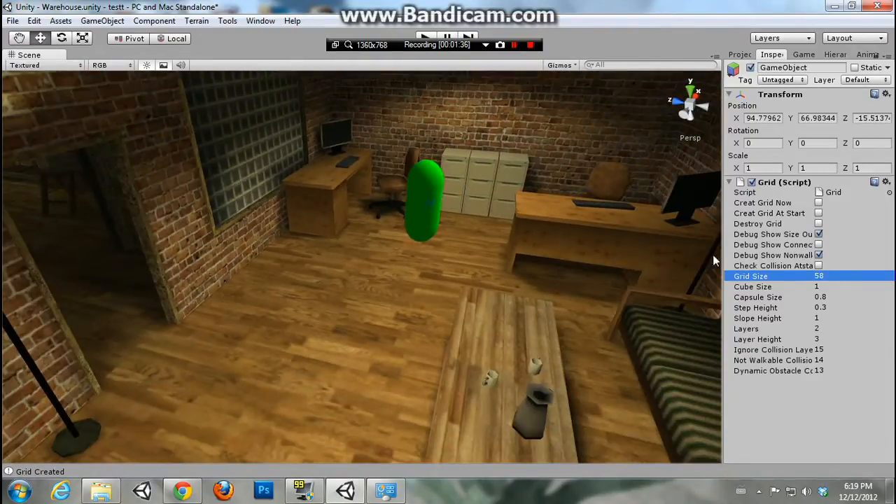
left_click(835, 286)
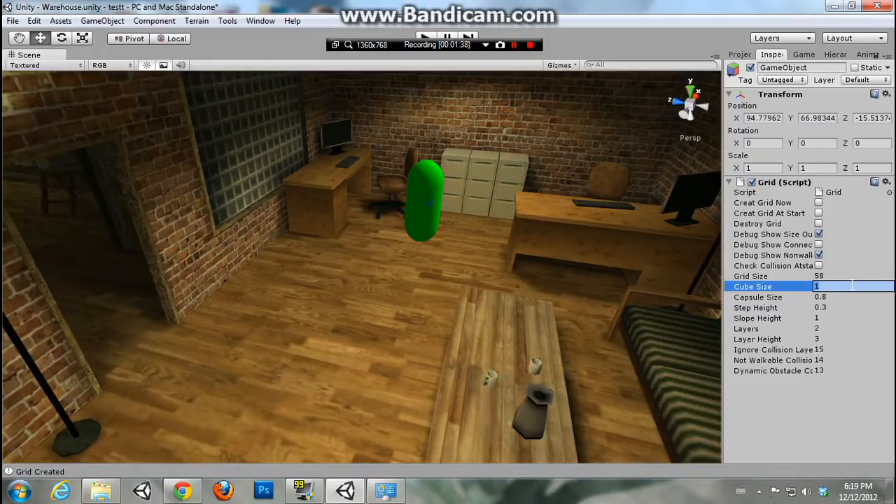
key("Return")
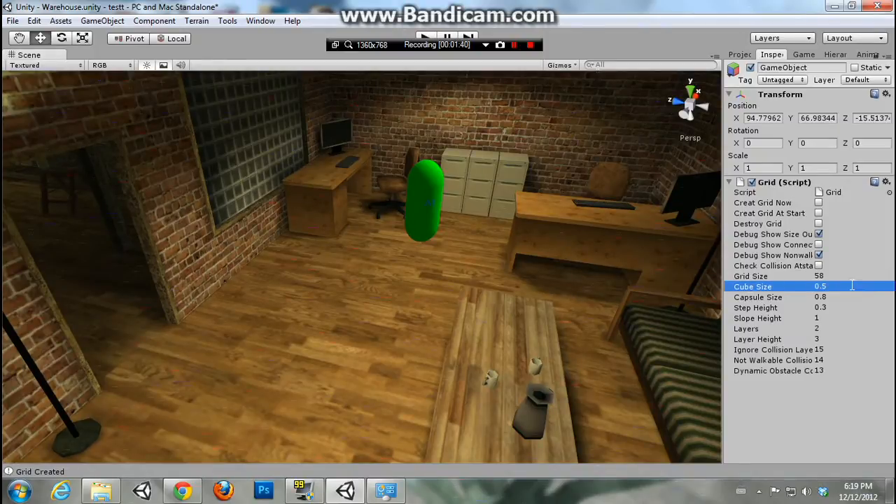
Set the grid's Capsule Size to 0.45 and its Slope Height to 0.6
left_click(844, 297)
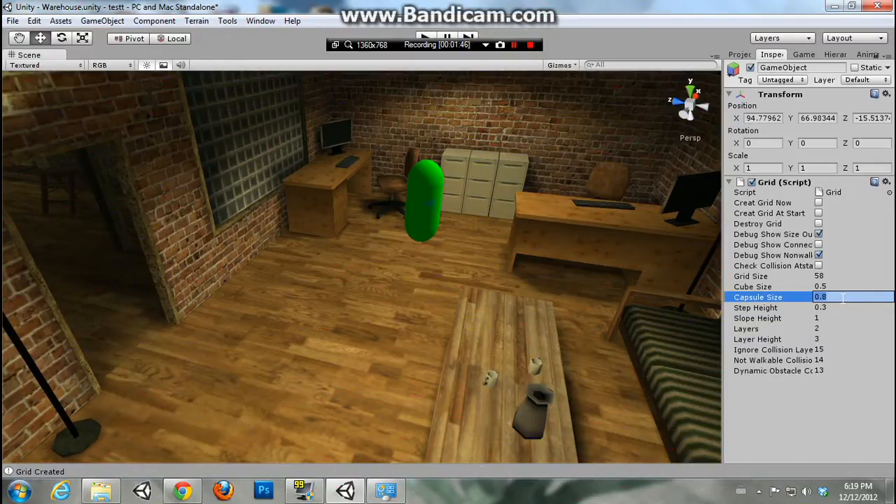
type(".45")
key("Return")
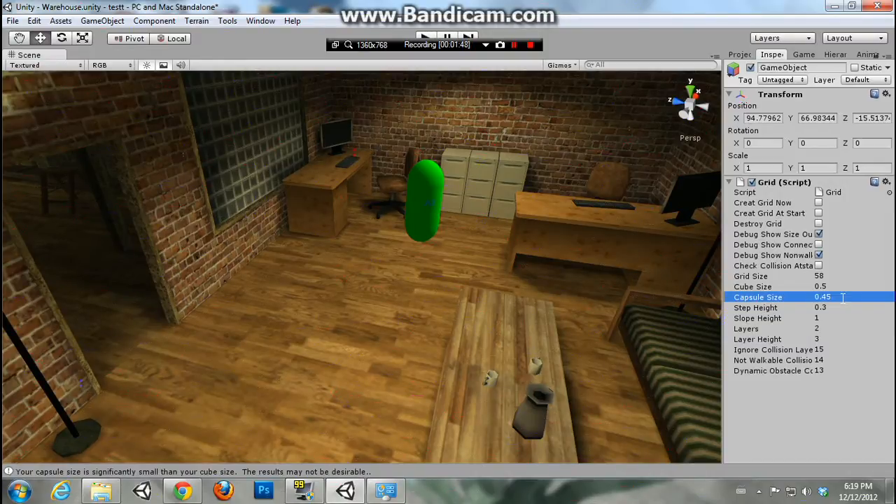
left_click(837, 309)
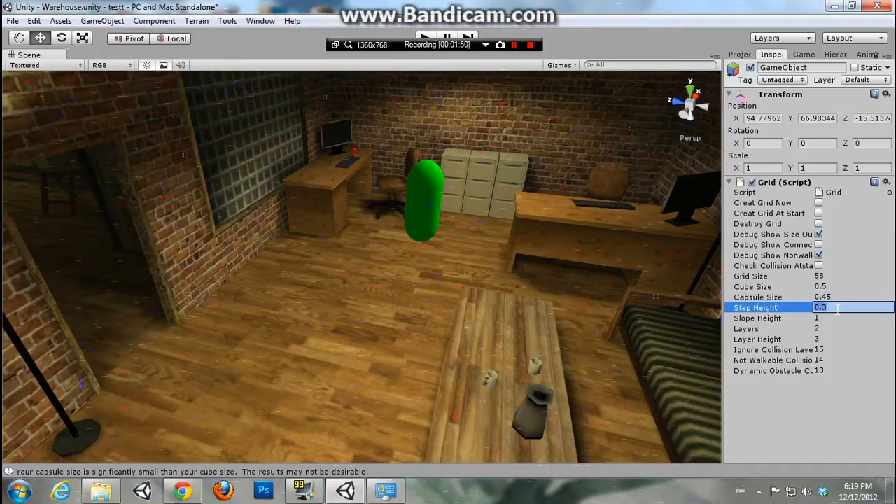
left_click(828, 319)
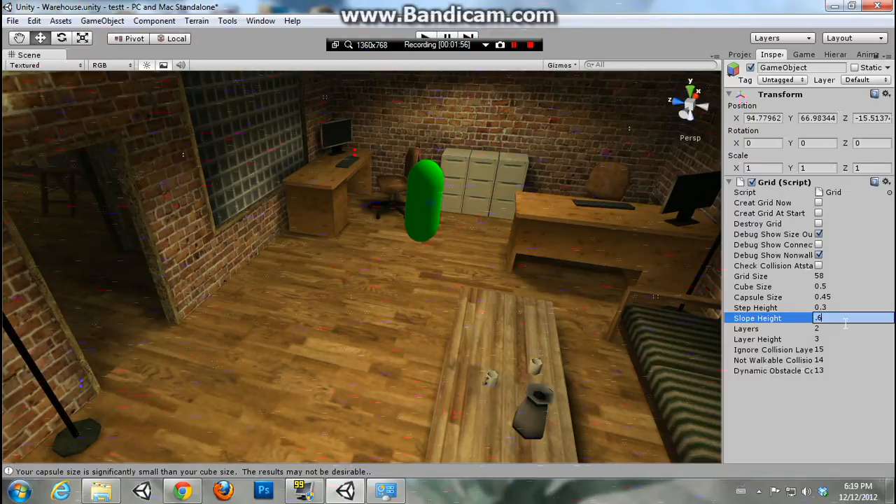
key("Return")
Shift the grid object to X about 96.01 and increase the Grid Size to 110 to cover the whole warehouse
right_click_drag(619, 310, 769, 355)
key("f")
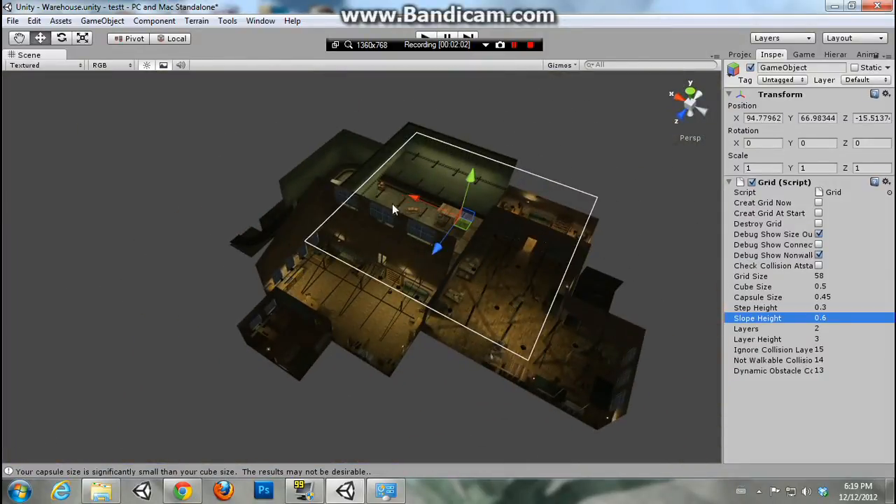
left_click_drag(412, 200, 408, 195)
left_click_drag(796, 278, 834, 279)
Generate the grid with the new settings and display its debug connections to examine coverage around the furniture
right_click_drag(543, 274, 612, 295)
key("w")
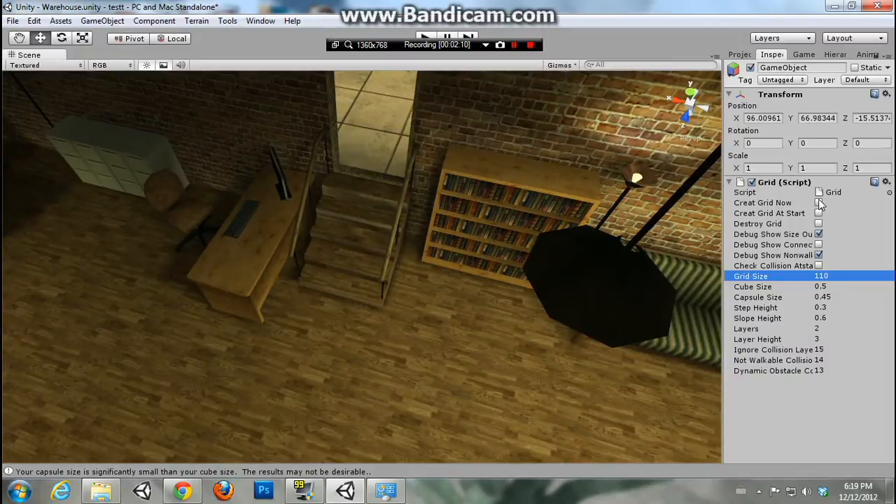
left_click(819, 203)
right_click_drag(436, 234, 686, 158)
left_click(819, 245)
right_click_drag(428, 277, 410, 240)
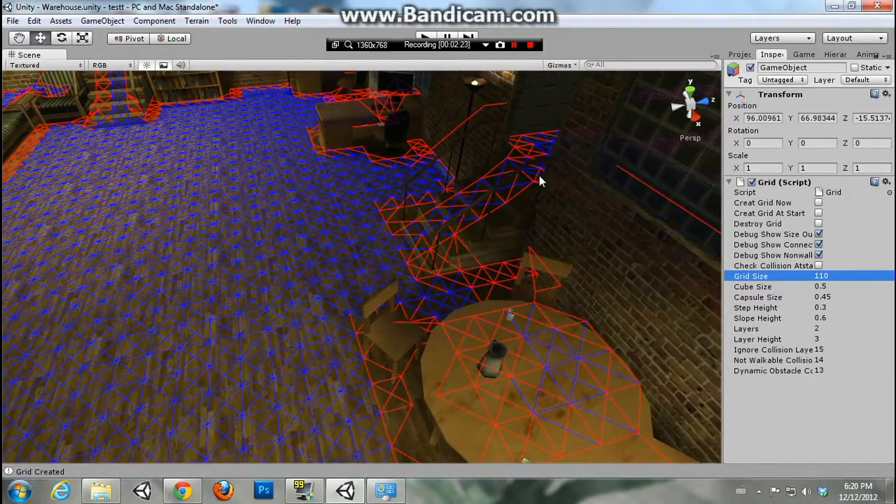
right_click_drag(558, 272, 459, 201)
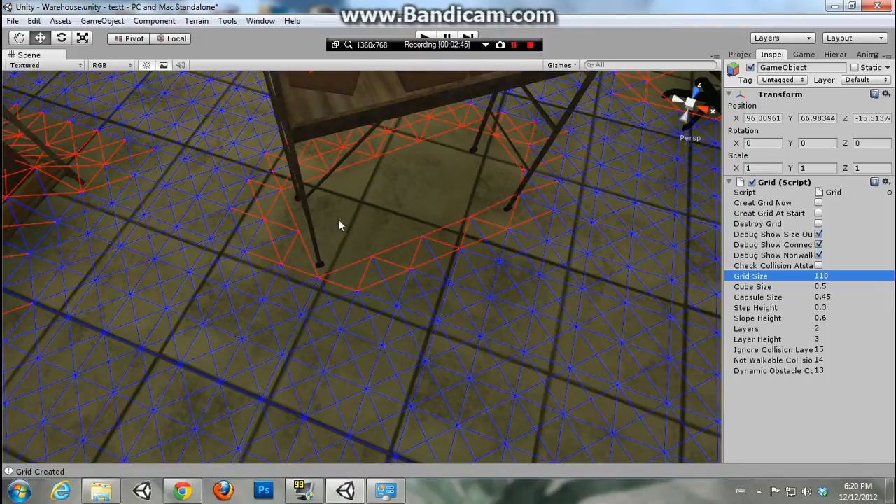
mouse_move(339, 223)
right_mouse_down()
mouse_move(381, 270)
mouse_move(245, 153)
mouse_move(242, 135)
mouse_move(363, 231)
mouse_move(336, 236)
right_mouse_up()
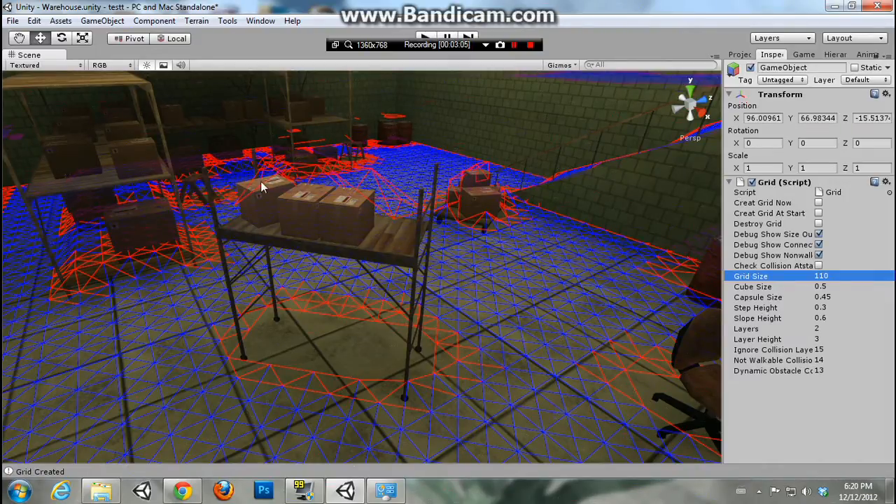
Turn off the debug displays of the grid connections and the nonwalkable areas
right_click_drag(484, 271, 843, 257)
key("s")
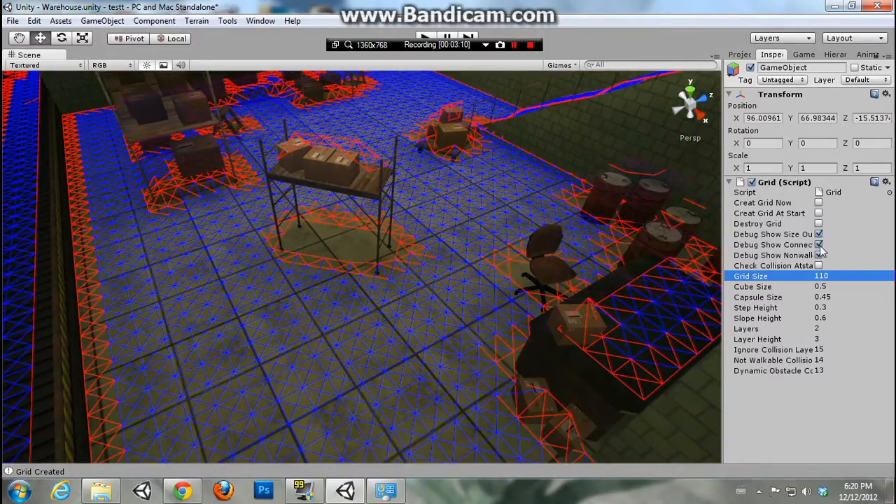
left_click(819, 245)
left_click(818, 255)
Create a cube in the office with the green capsule and place it beside the corner desk
key("s")
right_click_drag(474, 284, 606, 276)
key("a")
key("w")
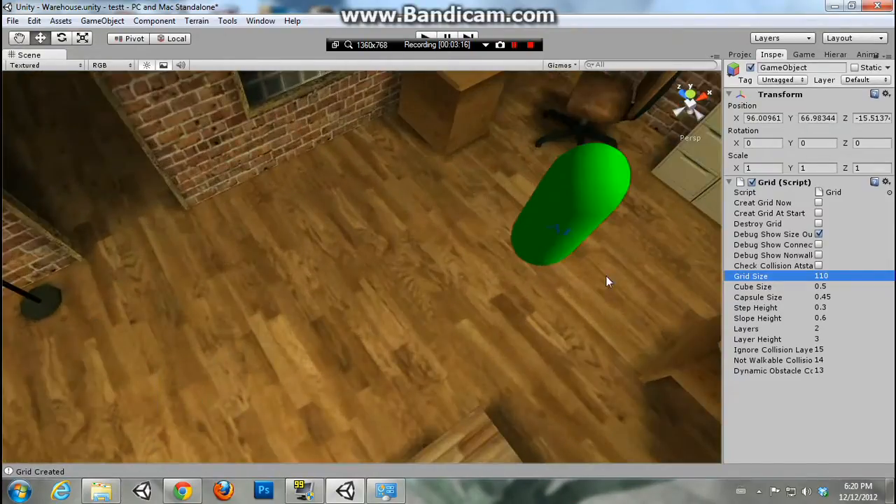
left_click(102, 21)
mouse_move(206, 53)
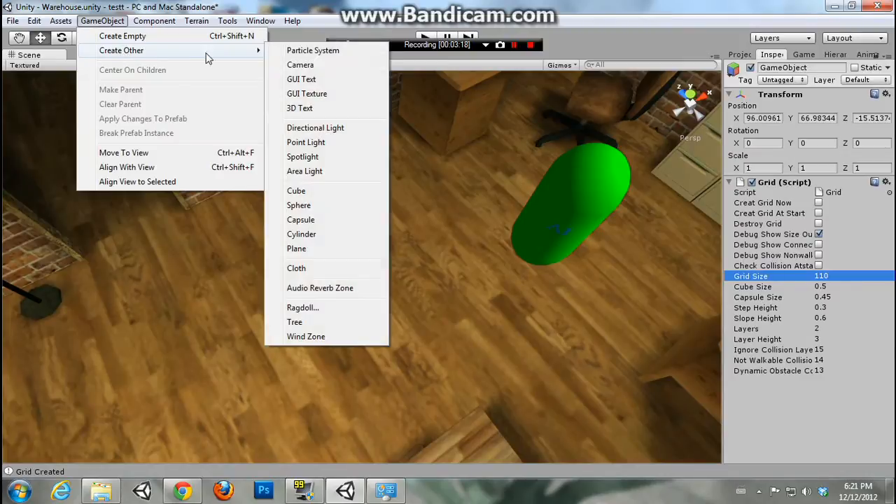
left_click(310, 192)
key("f")
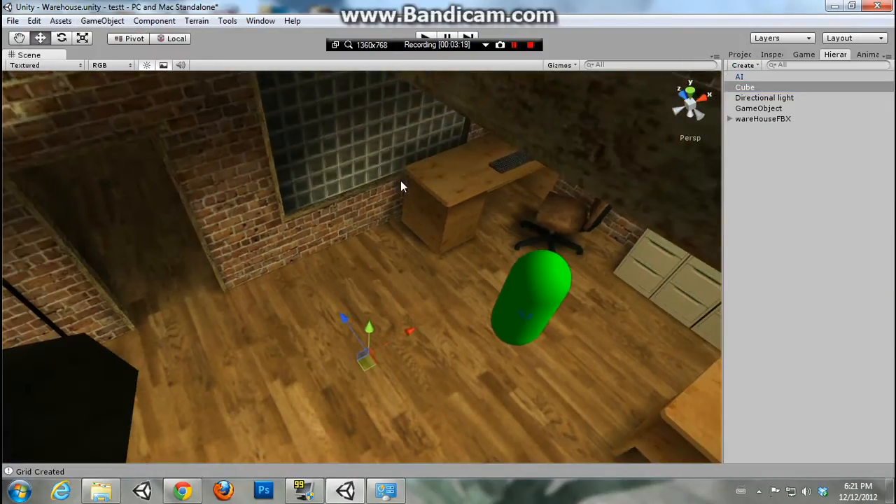
left_click_drag(371, 336, 497, 165)
right_click_drag(497, 164, 329, 157)
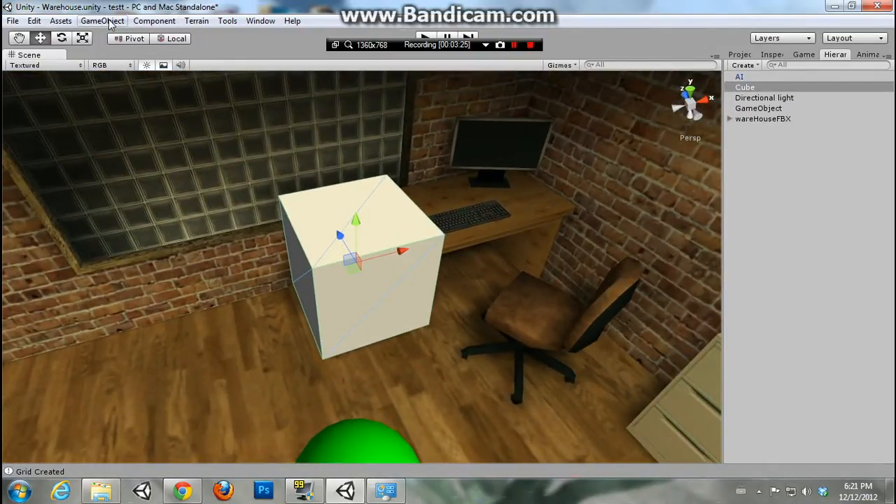
Add the Dynamic Navigation GridPosition component to the cube and show its settings in a wider view
left_click(154, 20)
mouse_move(193, 180)
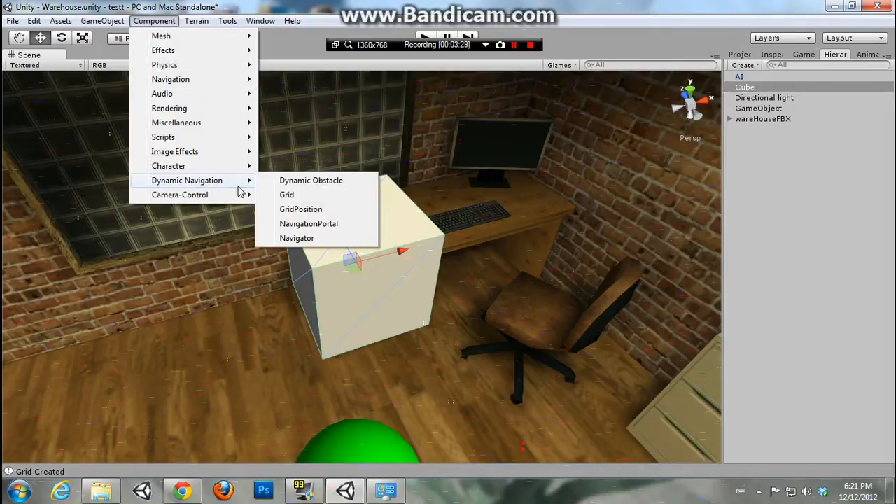
left_click(315, 210)
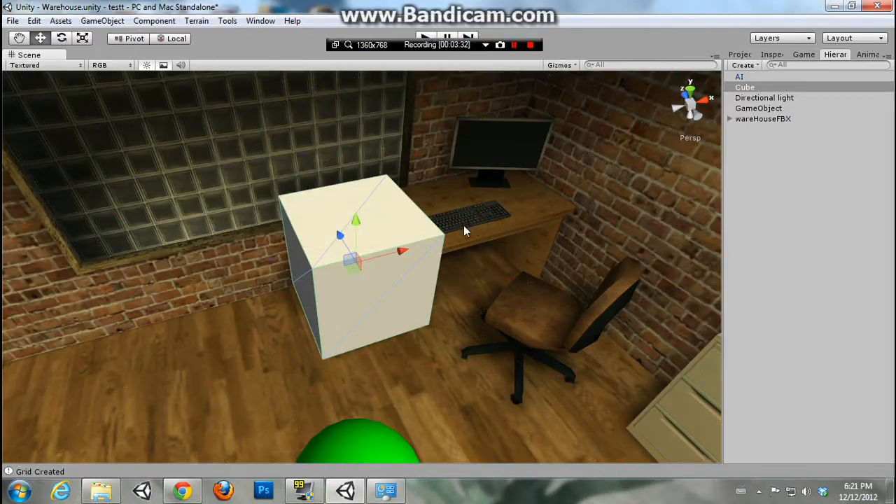
left_click(773, 55)
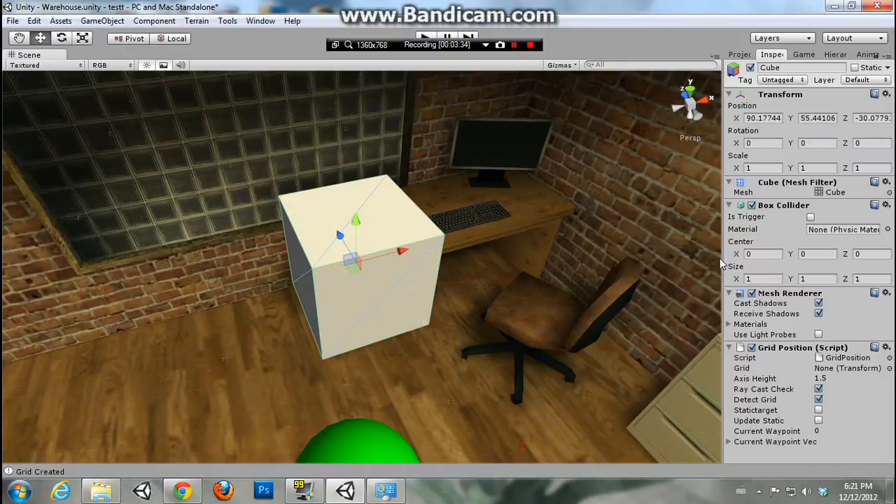
left_click_drag(722, 259, 675, 255)
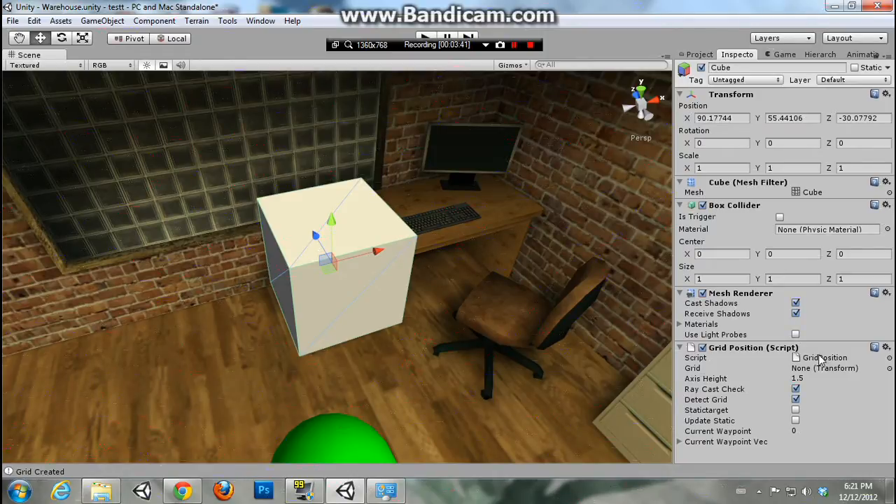
Assign the GameObject transform as the Grid of the cube's Grid Position component
left_click(890, 368)
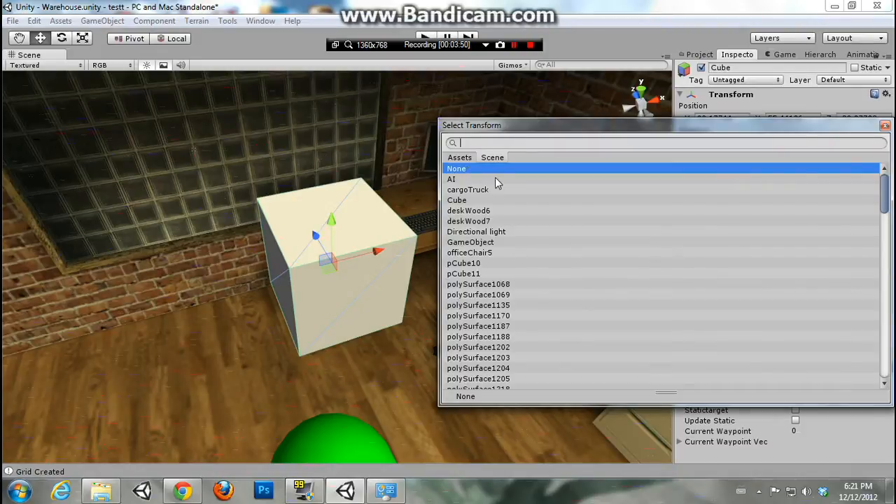
type("ga")
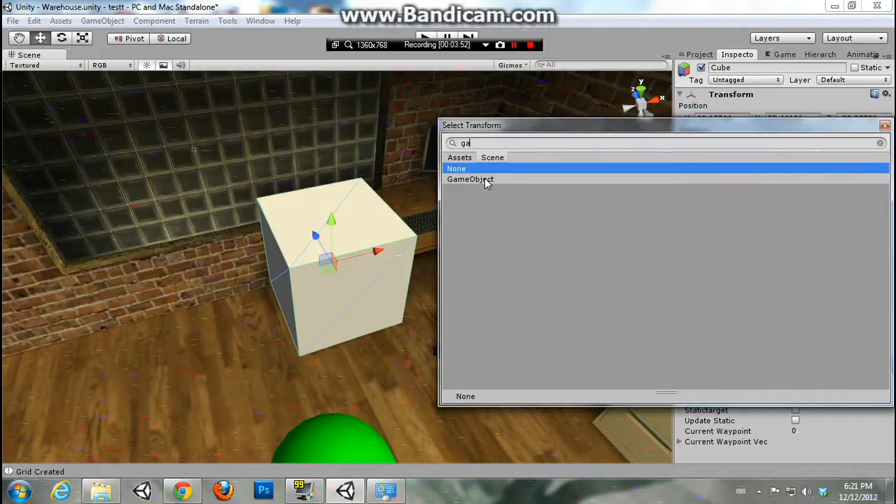
double_click(483, 179)
Rename the GameObject that holds the Grid script as Grid
left_click(819, 55)
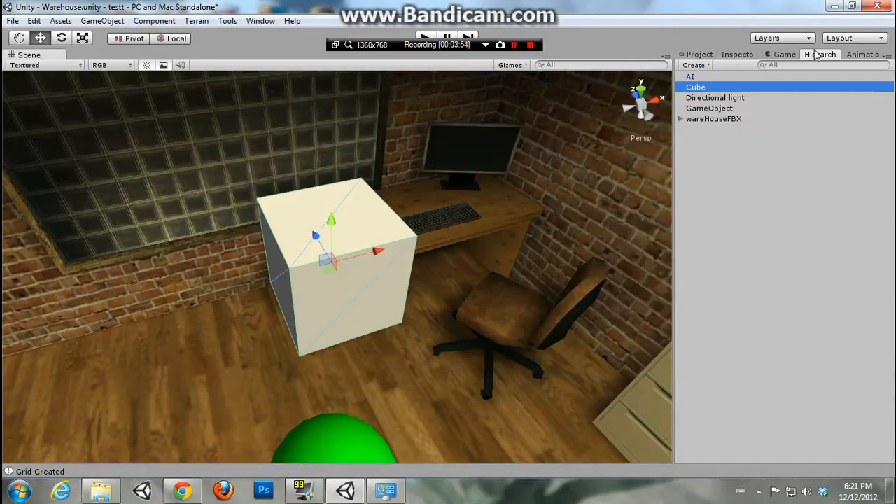
left_click(709, 109)
left_click(737, 55)
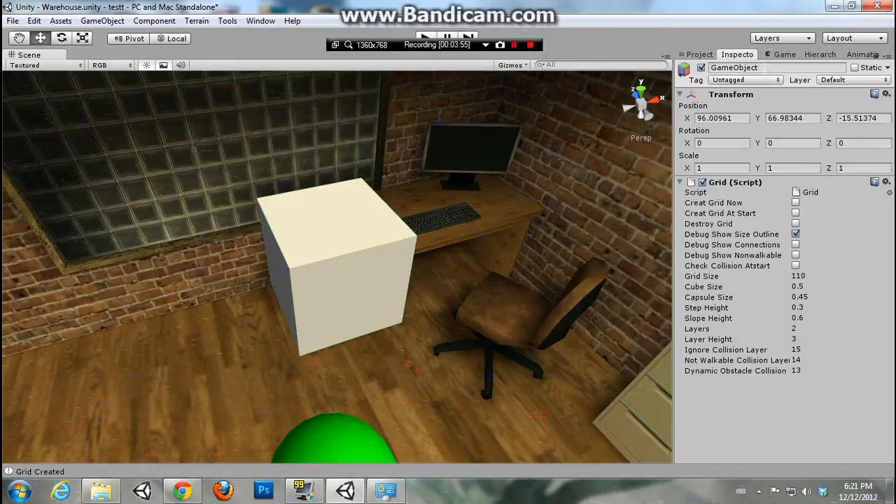
left_click(768, 68)
type("Grid")
Move the cube down onto the office floor, to about X 88.2, Y 54.33, Z -29.92
left_click(296, 308)
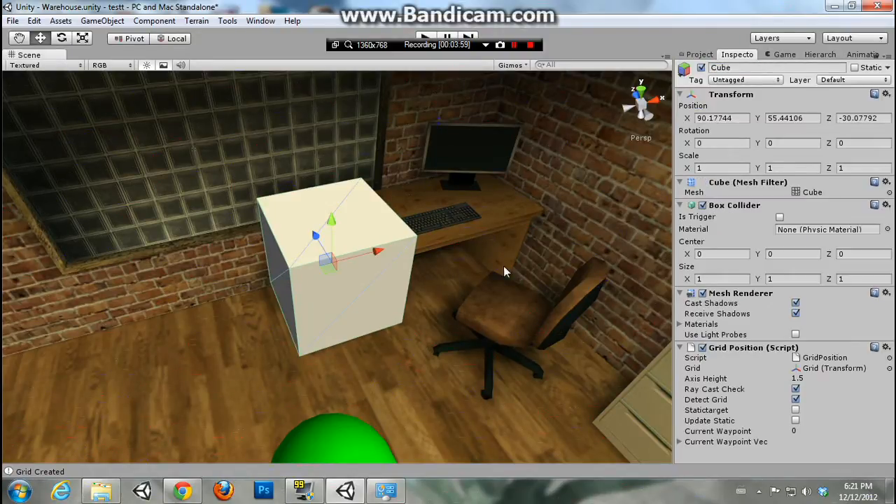
left_click_drag(398, 296, 751, 338, "alt")
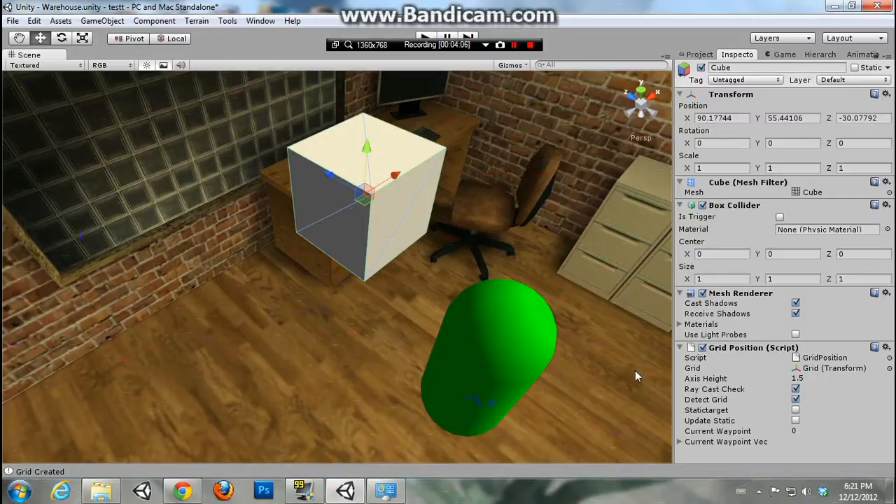
left_click_drag(356, 228, 376, 298, "alt")
left_click_drag(377, 298, 421, 250, "alt")
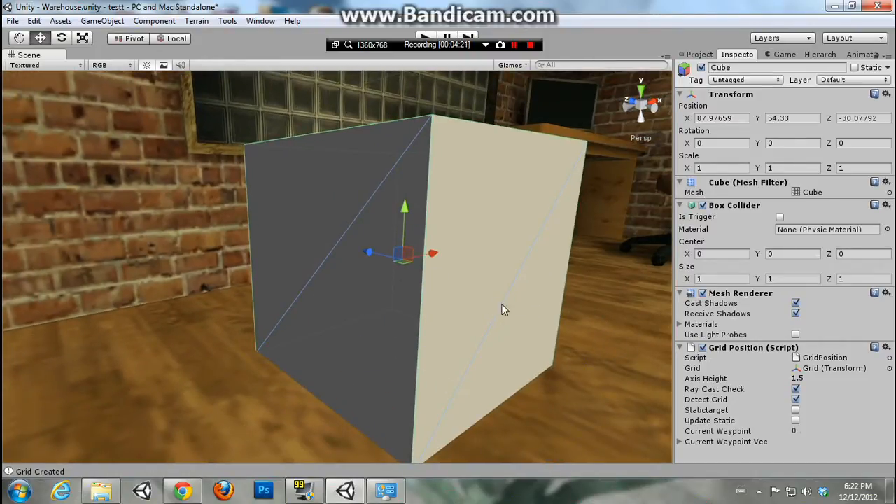
left_click_drag(431, 256, 456, 272)
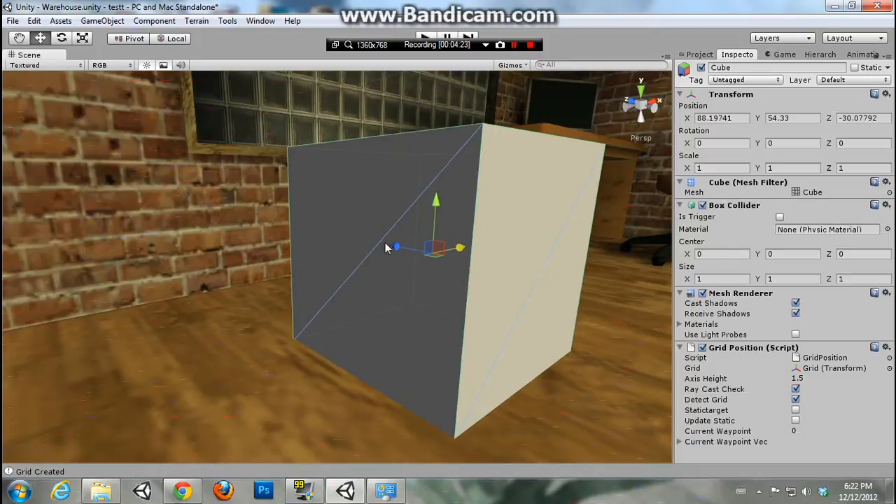
mouse_move(394, 246)
left_mouse_down()
mouse_move(380, 240)
mouse_move(381, 251)
left_mouse_up()
left_click_drag(380, 250, 517, 340, "alt")
scroll(400, 258, "down", 3)
right_click_drag(517, 339, 354, 292)
key("w")
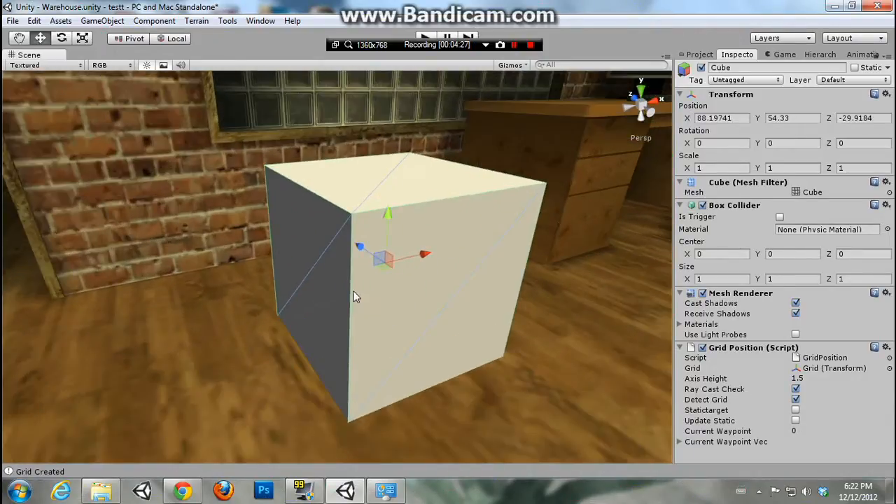
Lower the cube partway through the office floor, to about Y 53.75
left_click(812, 378)
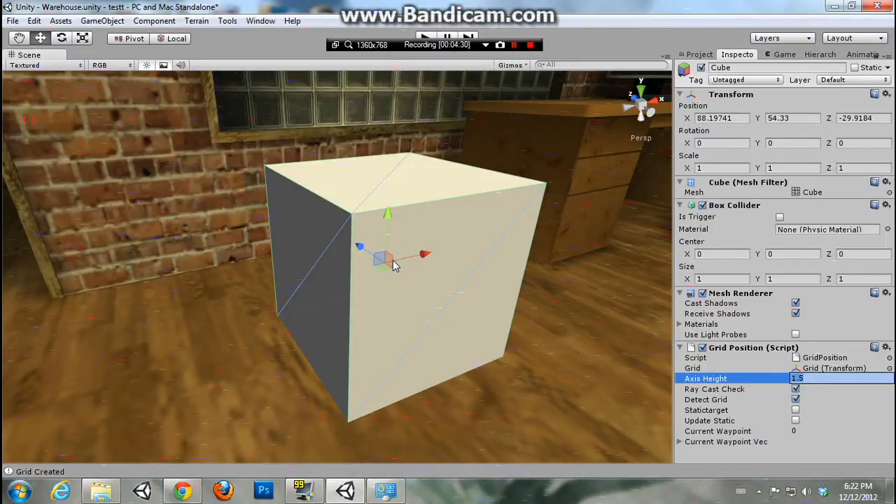
right_click_drag(393, 261, 407, 236)
left_click_drag(371, 250, 409, 240)
right_click_drag(411, 238, 479, 224)
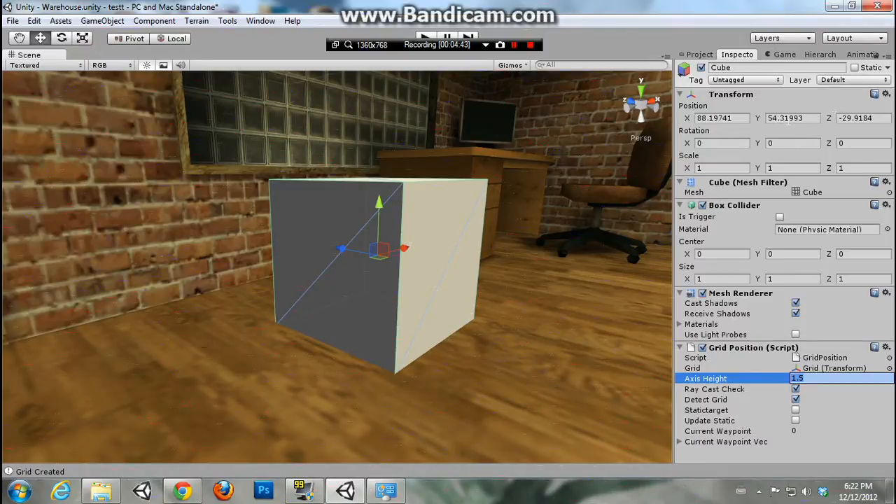
left_click_drag(381, 204, 384, 280)
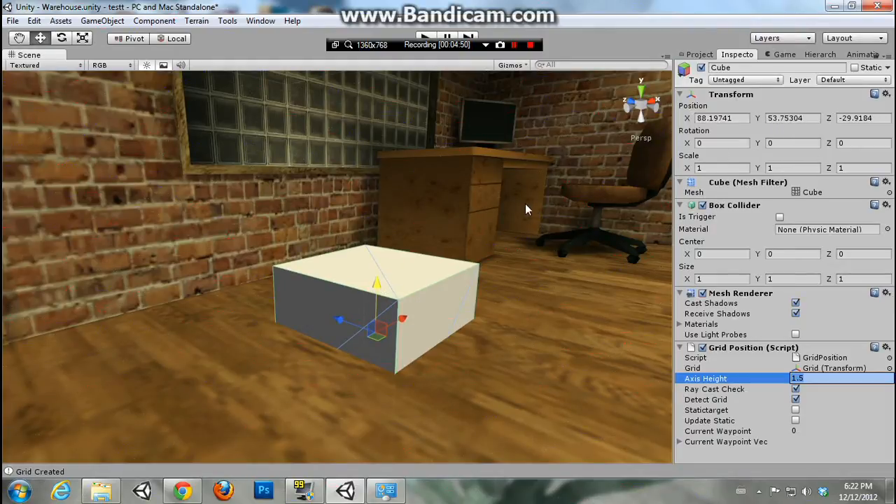
right_click_drag(522, 204, 520, 229)
key("w")
key("s")
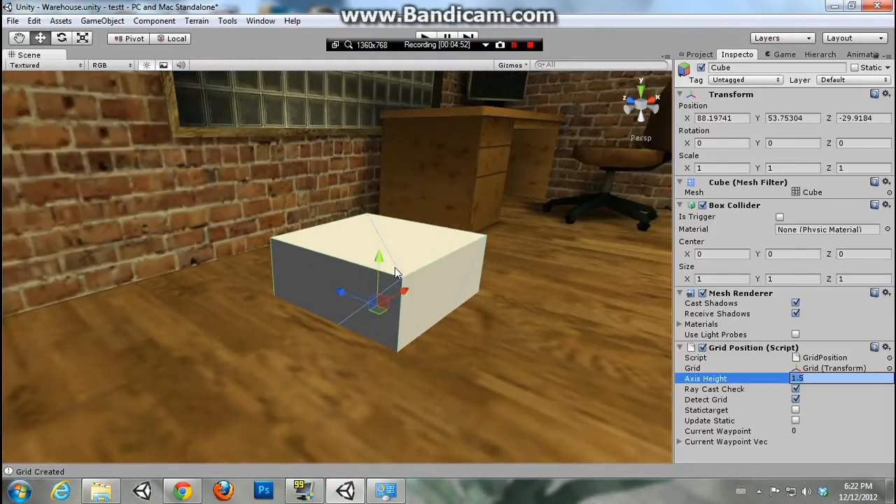
Raise the cube above the floor to about Y 54.36 and set its Grid Position Axis Height to 0.63
left_click_drag(379, 266, 382, 165)
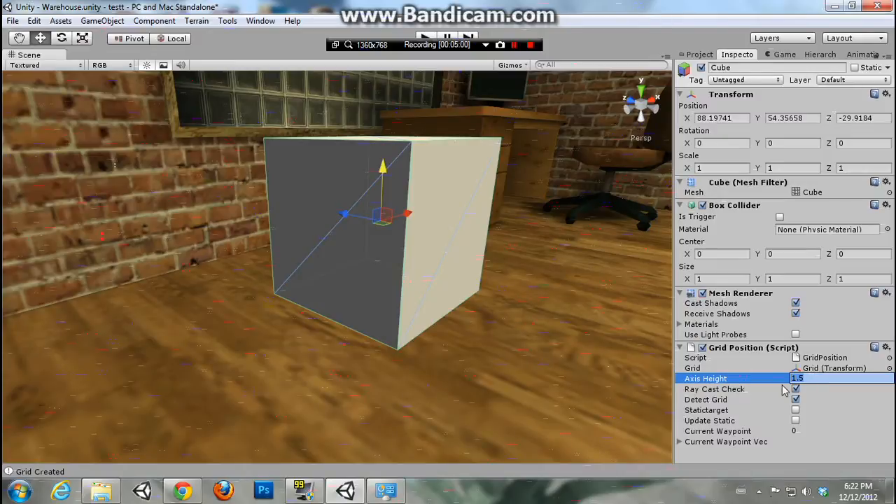
left_click_drag(779, 379, 756, 377)
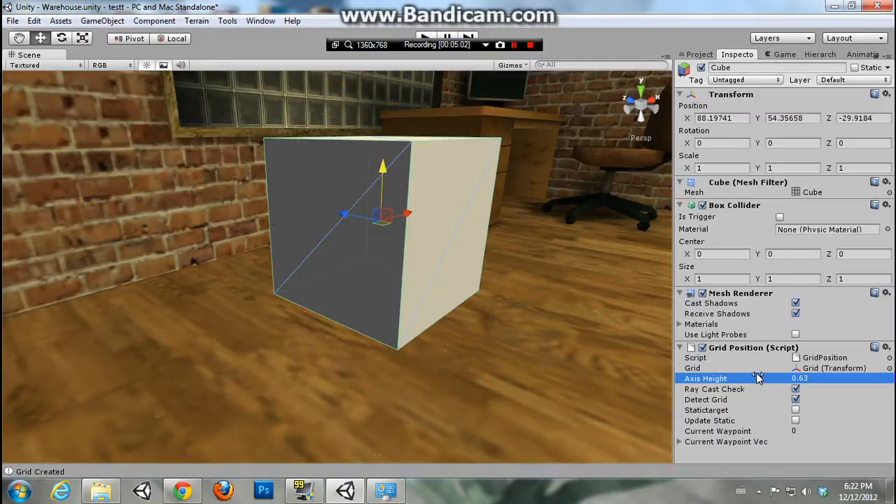
Move the cube out of the office to the truck area of the warehouse, about X 118.84, and lower it toward the floor
left_click_drag(416, 273, 217, 350, "alt")
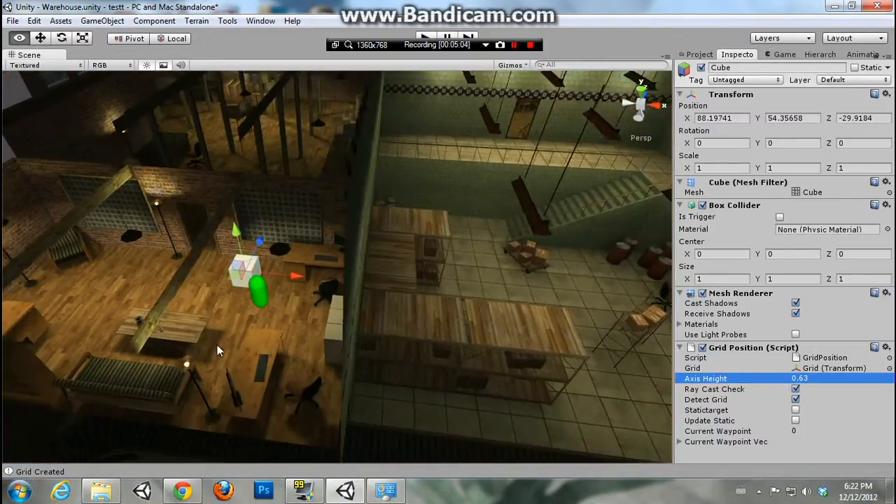
left_click_drag(299, 294, 494, 311)
key("f")
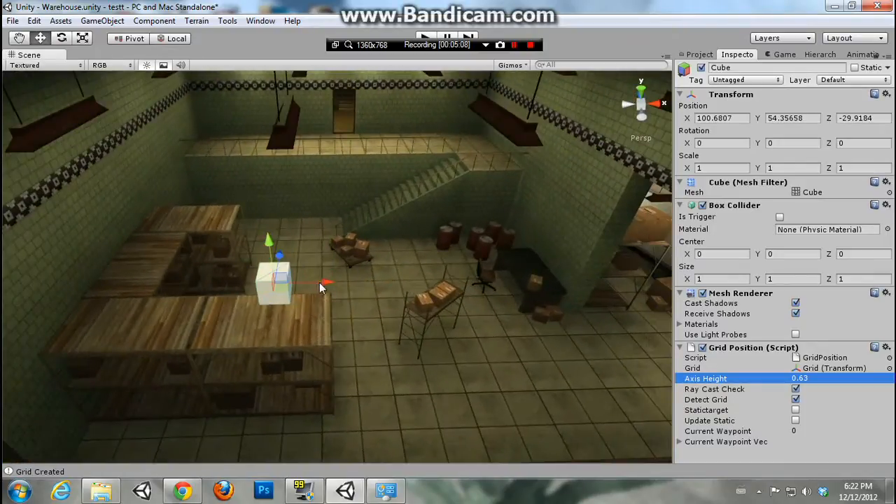
left_click_drag(319, 282, 614, 314)
key("f")
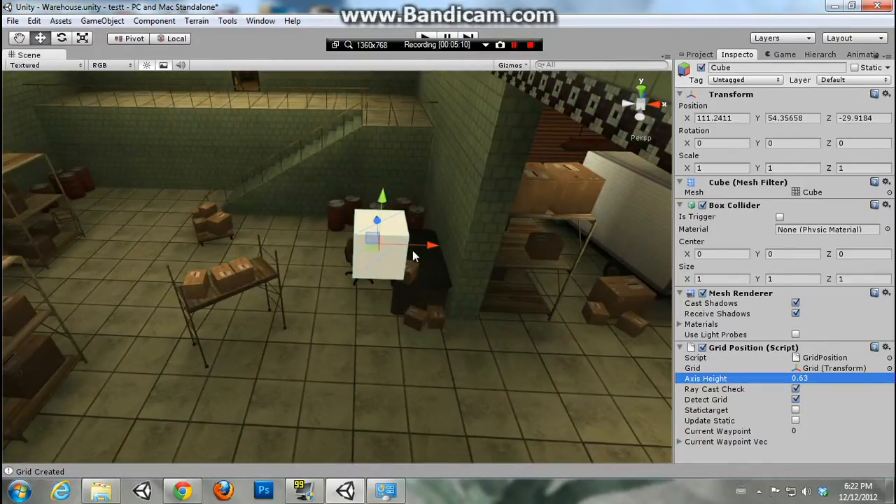
left_click_drag(416, 256, 636, 256)
key("f")
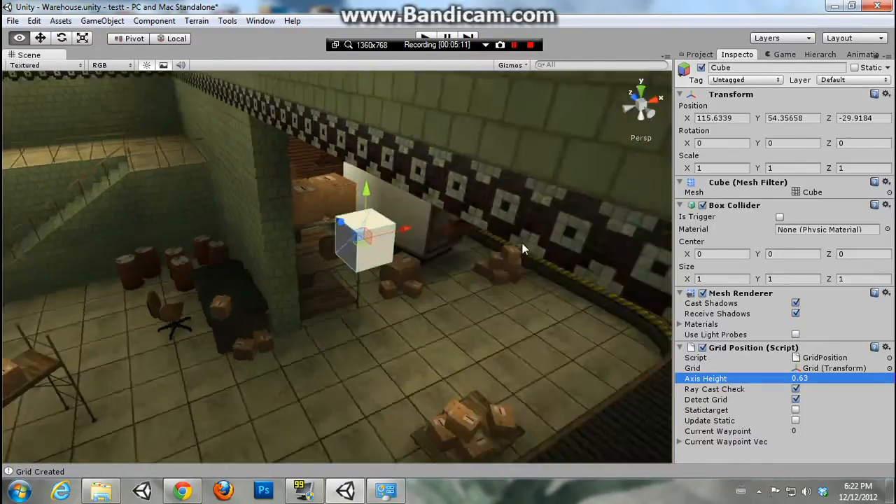
right_click_drag(523, 243, 424, 251)
left_click_drag(515, 212, 674, 217)
right_click_drag(451, 261, 561, 235)
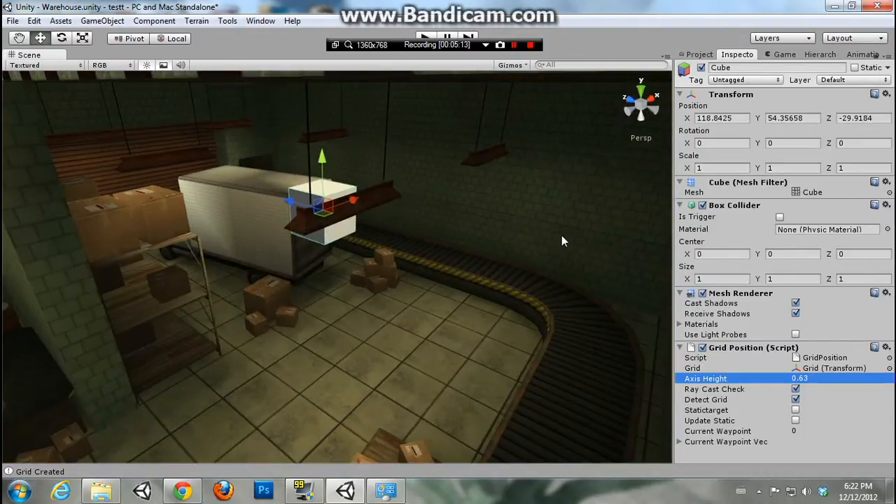
left_click_drag(324, 163, 324, 265)
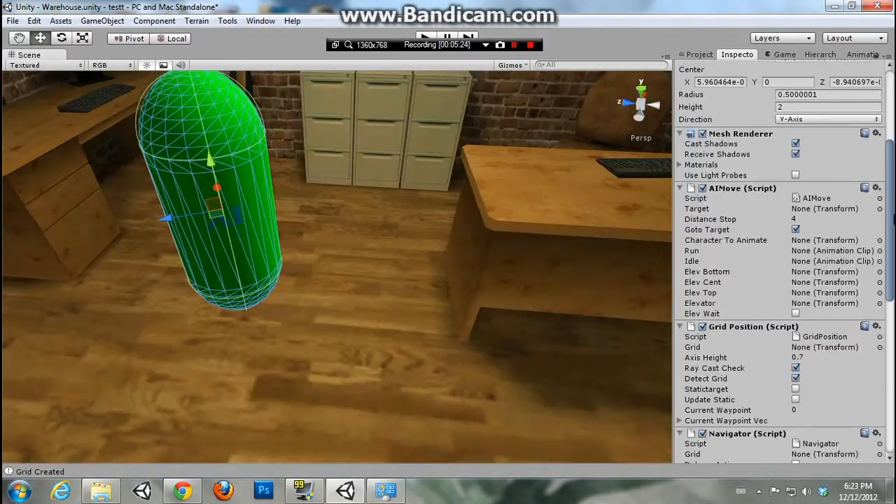
Assign the Grid transform to the green capsule's Grid Position component
scroll(876, 231, "down", 3)
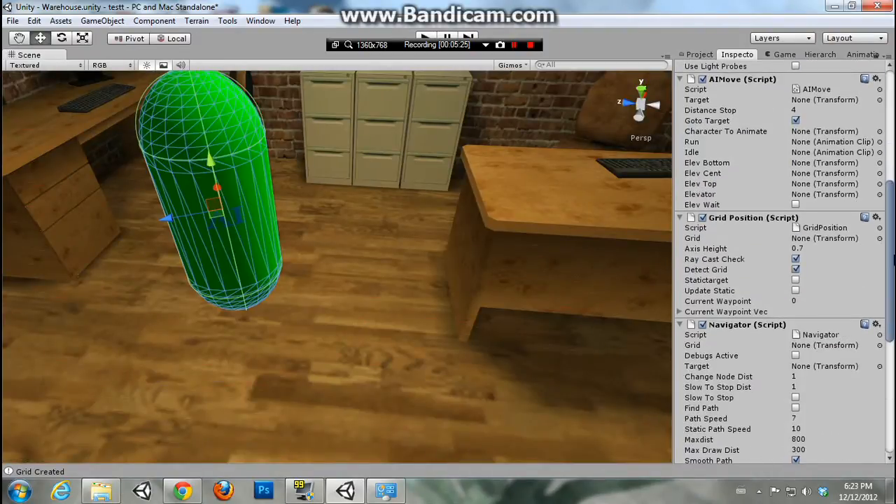
left_click(881, 238)
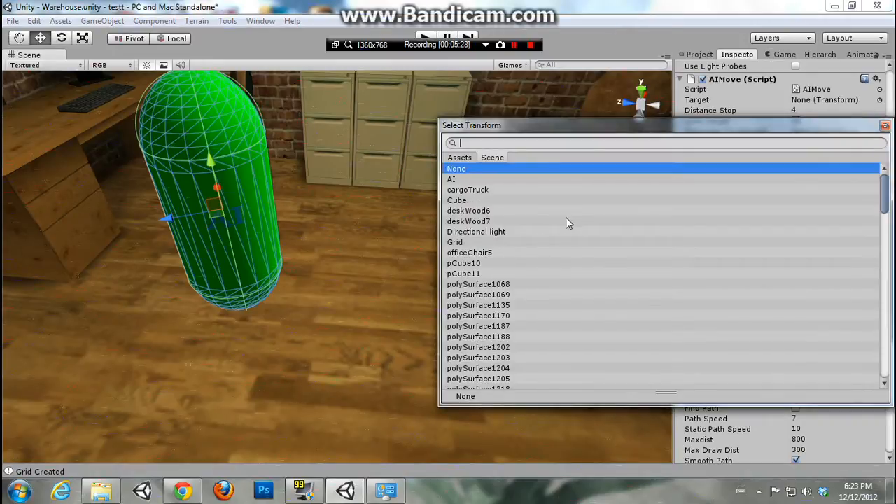
type("gr")
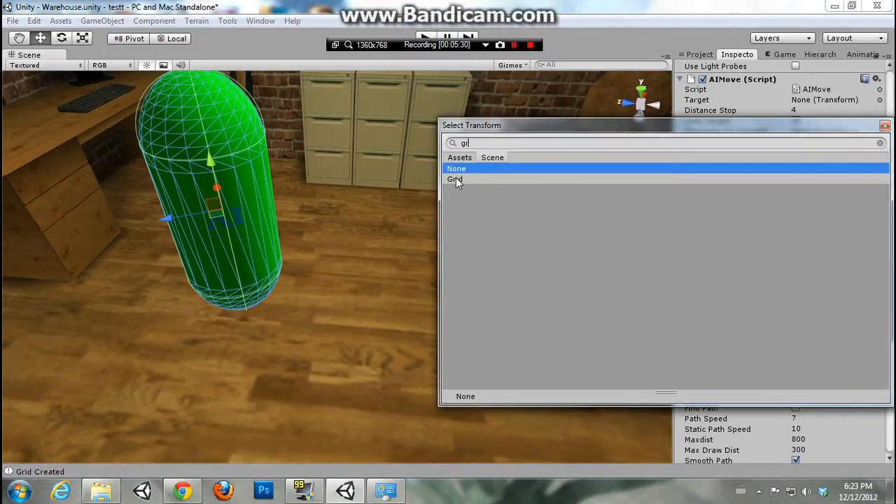
left_click(456, 180)
double_click(456, 180)
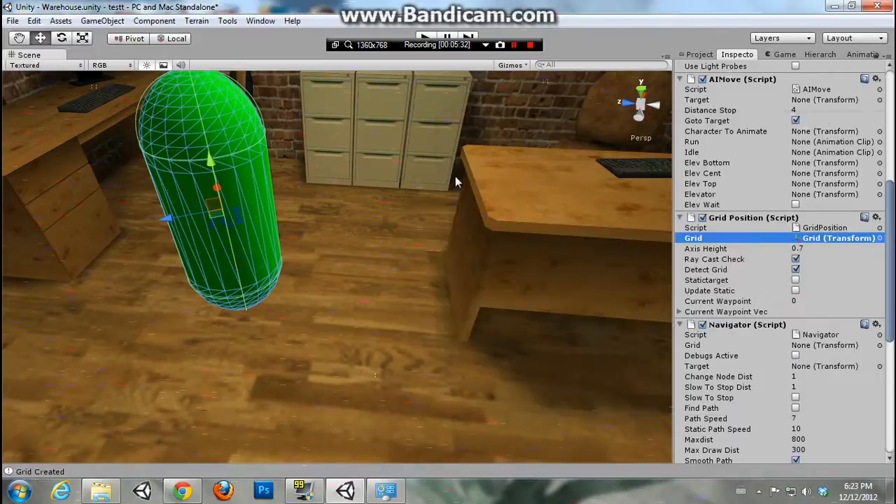
Assign the Grid transform to the green capsule's Navigator component
scroll(882, 279, "down", 3)
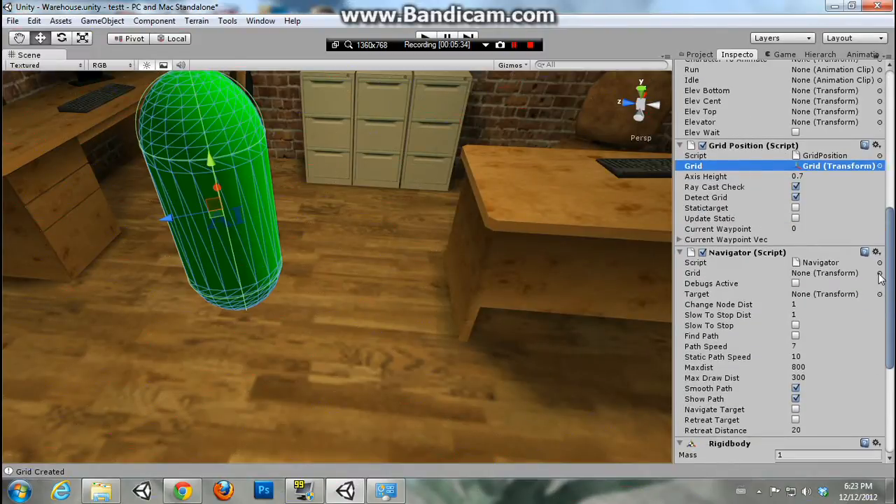
left_click(879, 273)
type("gri")
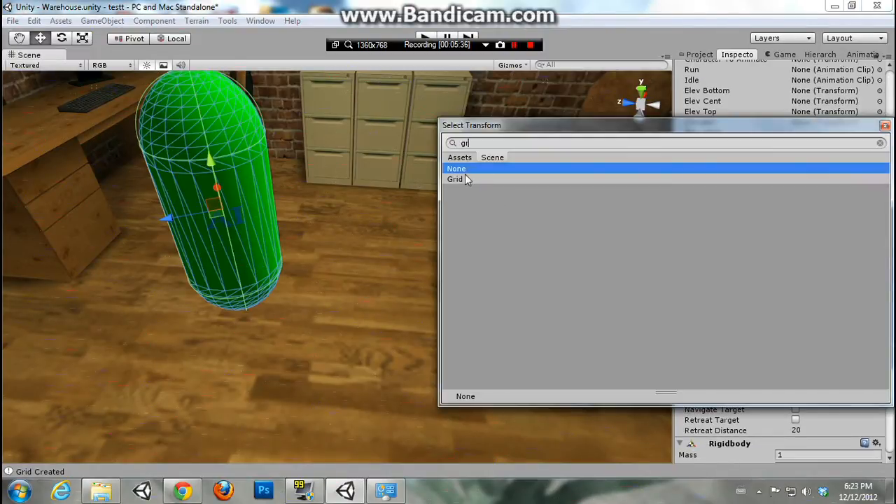
left_click(458, 179)
double_click(459, 180)
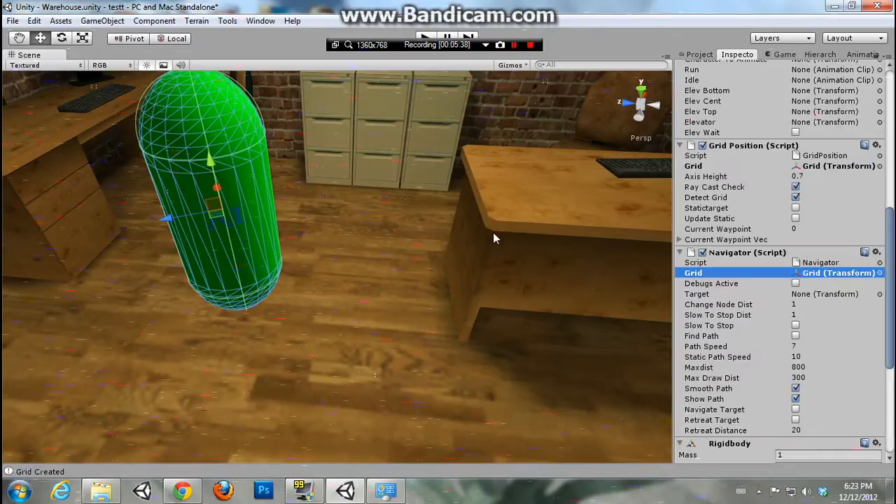
Set Cube as the Target of the green capsule's AIMove component
right_click_drag(493, 233, 354, 212)
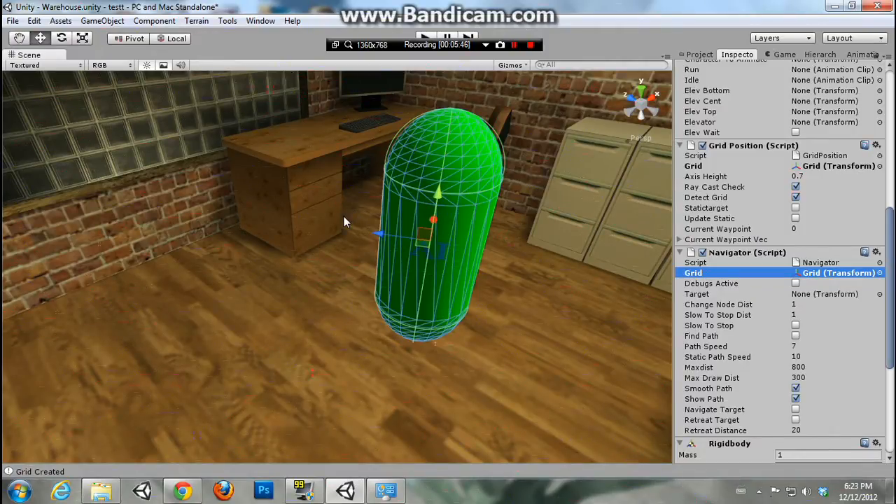
right_click_drag(376, 206, 322, 234)
scroll(809, 279, "up", 5)
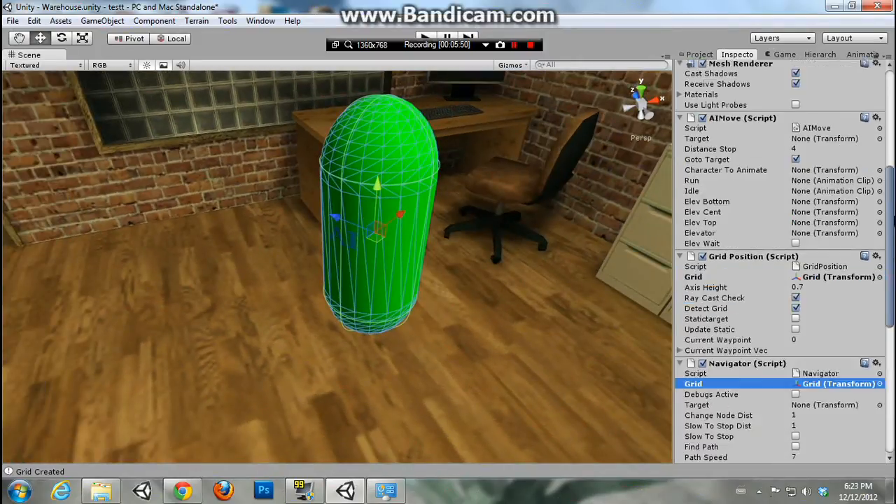
scroll(881, 210, "up", 2)
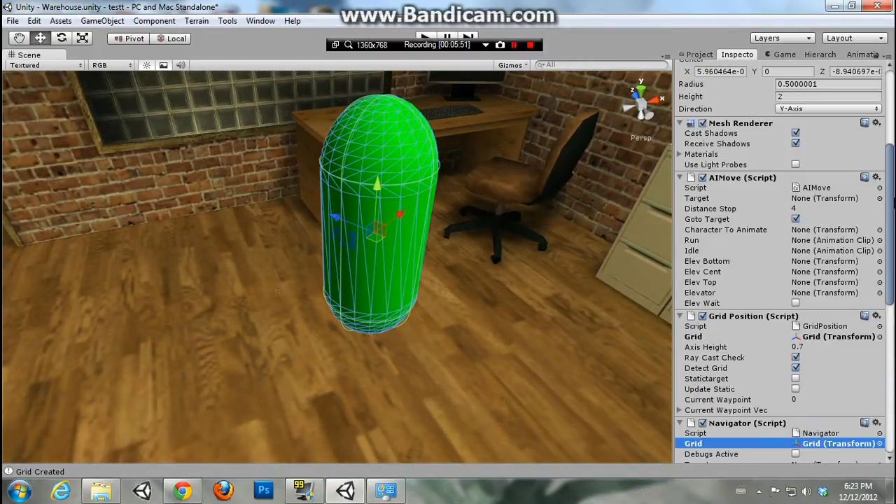
left_click(880, 198)
type("c")
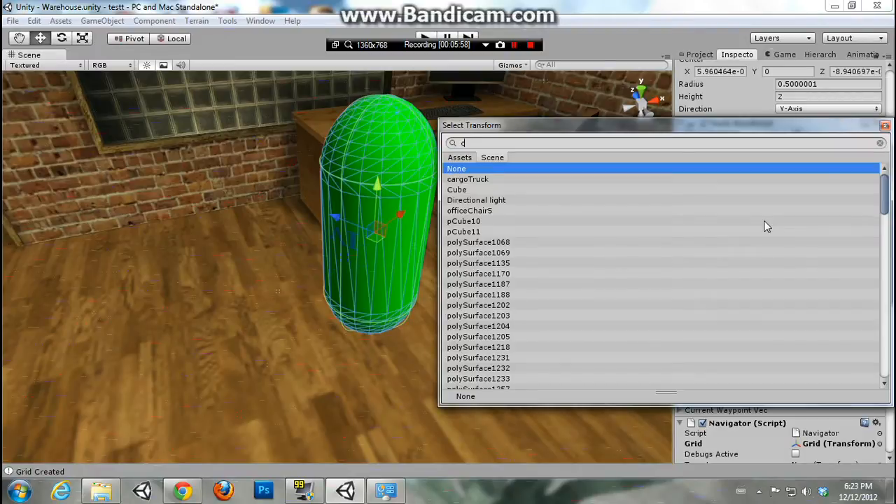
type("ub")
double_click(457, 180)
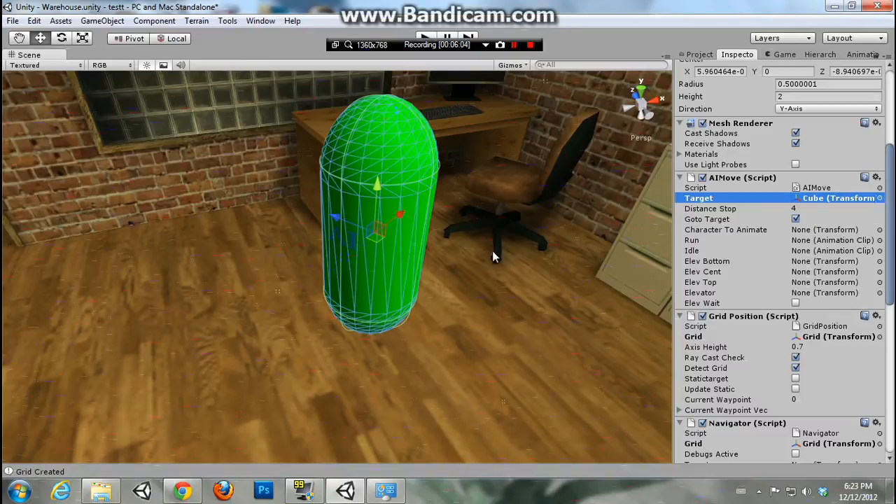
Deselect the capsule and frame the office and warehouse from above, with both the capsule and the cube in view
left_click_drag(520, 248, 526, 280, "alt")
scroll(526, 280, "down", 5)
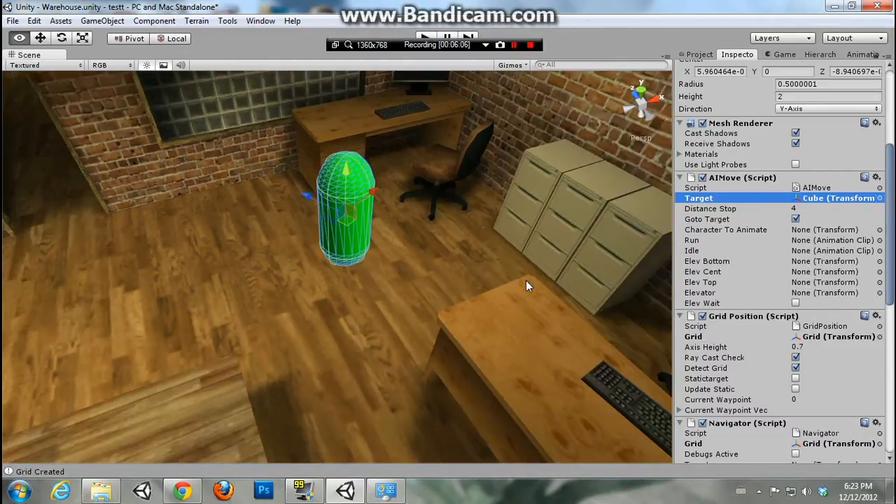
scroll(432, 314, "down", 5)
left_click_drag(603, 251, 512, 292, "alt")
scroll(431, 314, "down", 6)
left_click(543, 224)
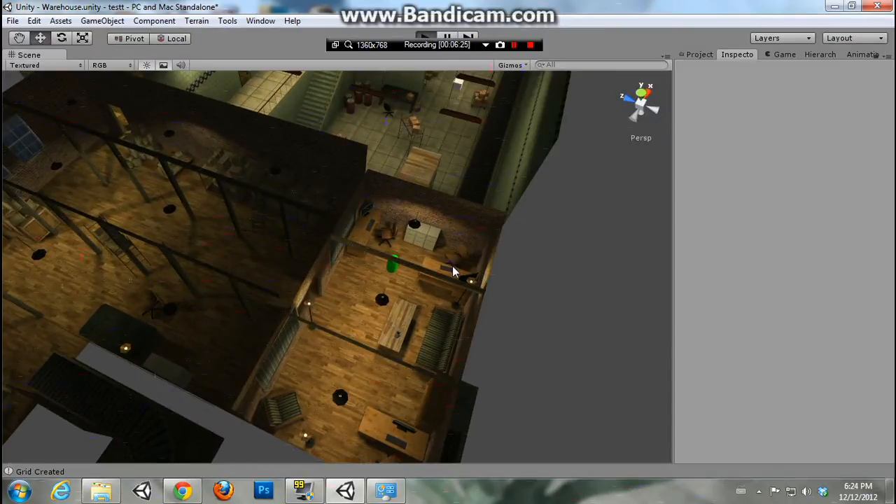
Run the scene and follow the green capsule along its path through the warehouse toward the cube
key("ctrl+p")
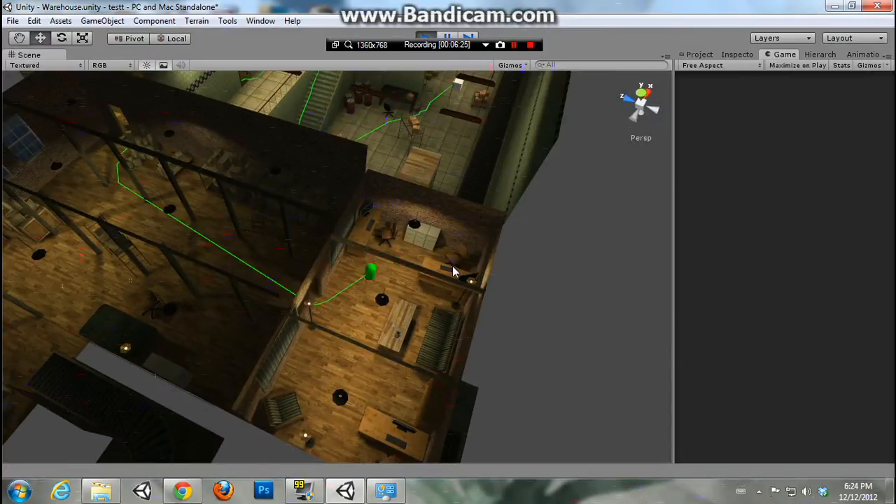
left_click_drag(452, 267, 380, 205, "alt")
right_click_drag(379, 204, 313, 196)
key("d")
key("w")
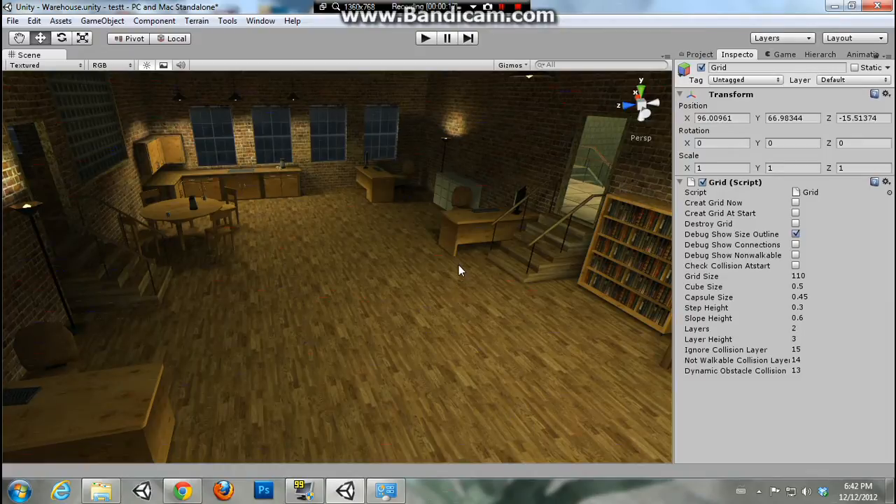
Add a layer named nowalk as User Layer 14, matching the grid's Not Walkable Collision Layer
right_click_drag(459, 265, 566, 279)
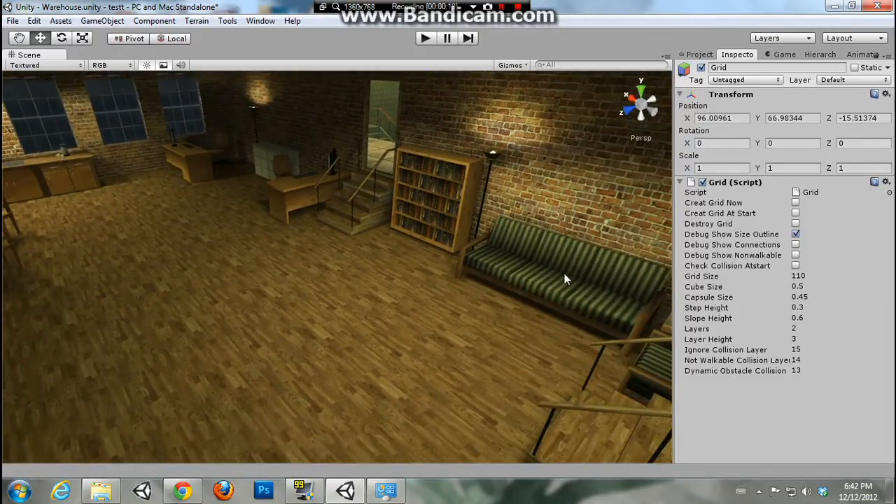
right_click_drag(425, 266, 231, 259)
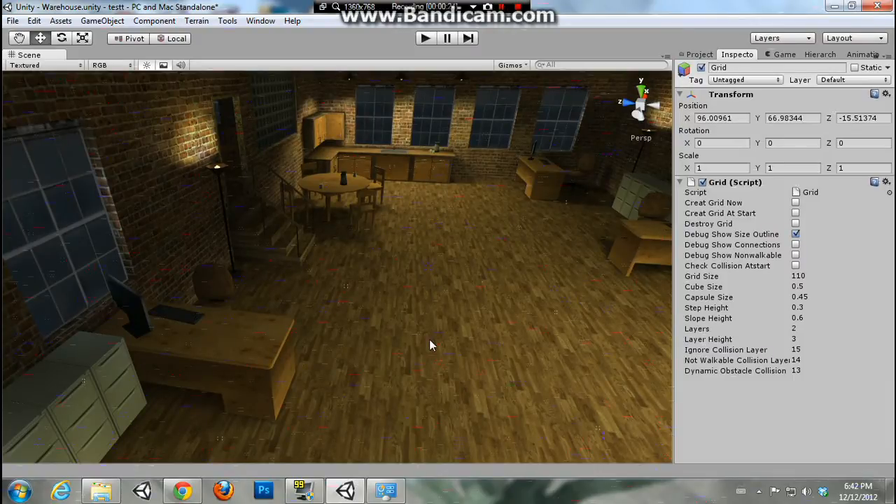
left_click(807, 360)
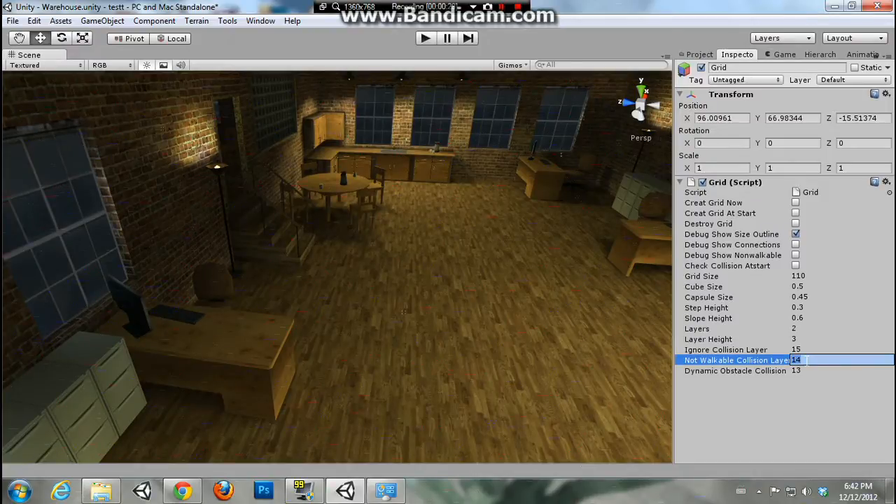
left_click(251, 341)
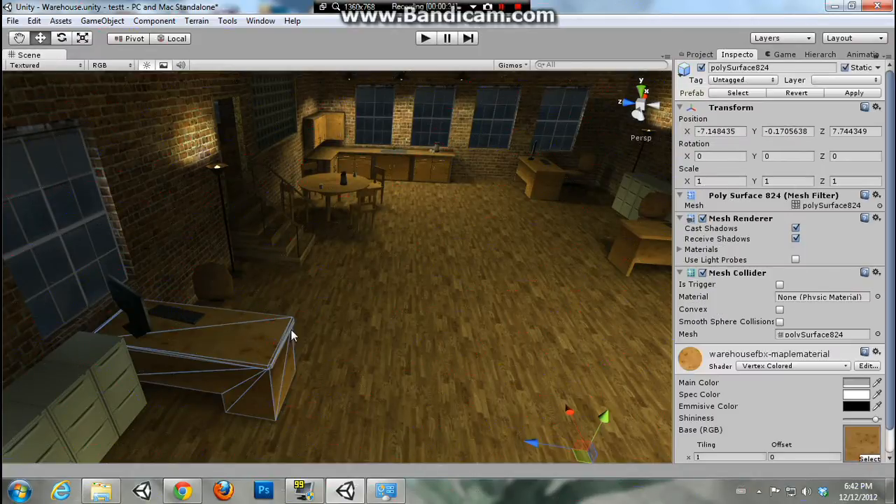
left_click(835, 80)
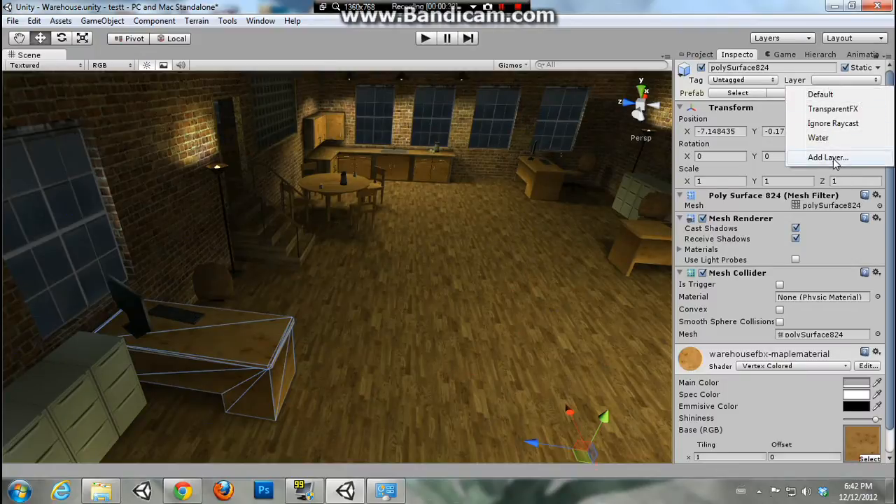
left_click(833, 157)
left_click(801, 257)
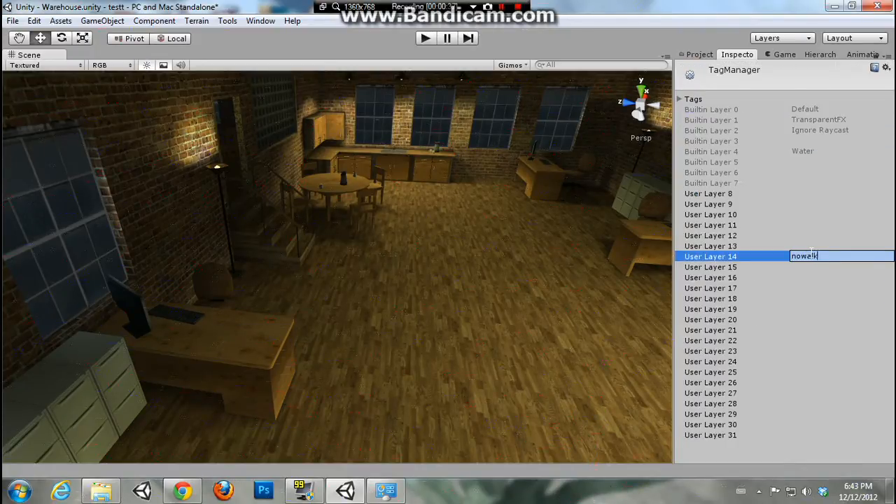
key("Return")
Assign the wooden desk beside the filing cabinets to the nowalk layer
left_click(232, 343)
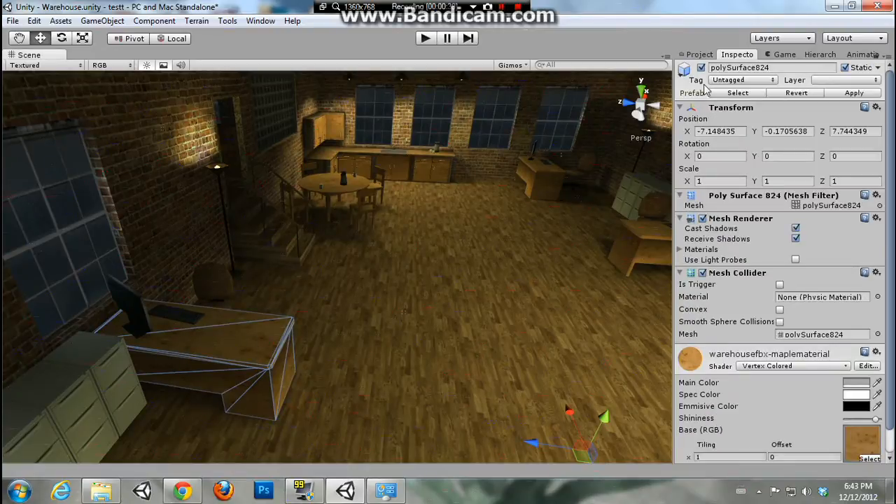
left_click(870, 81)
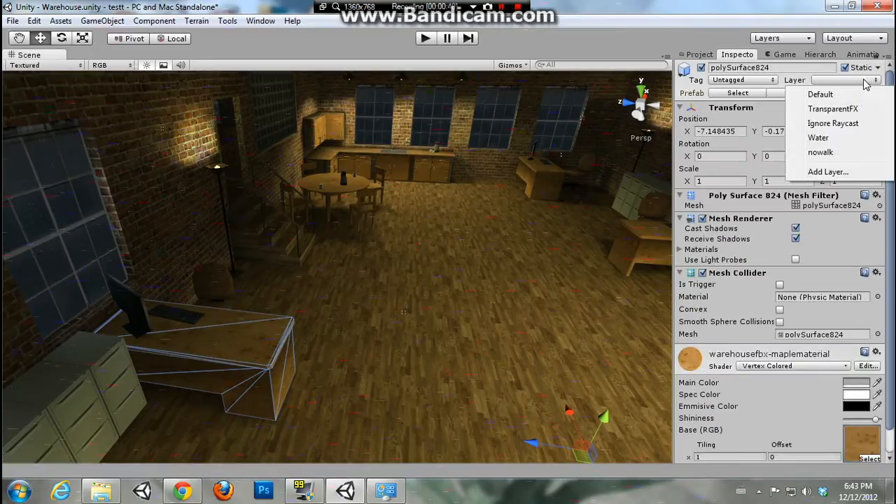
left_click(830, 154)
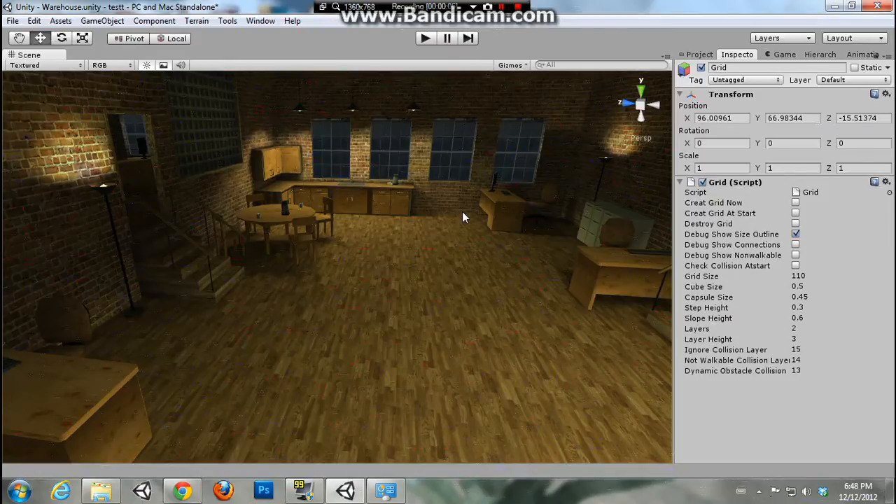
Display the grid's connections and examine them over the desks and around the dining area
left_click(795, 245)
left_click_drag(524, 270, 143, 270, "alt")
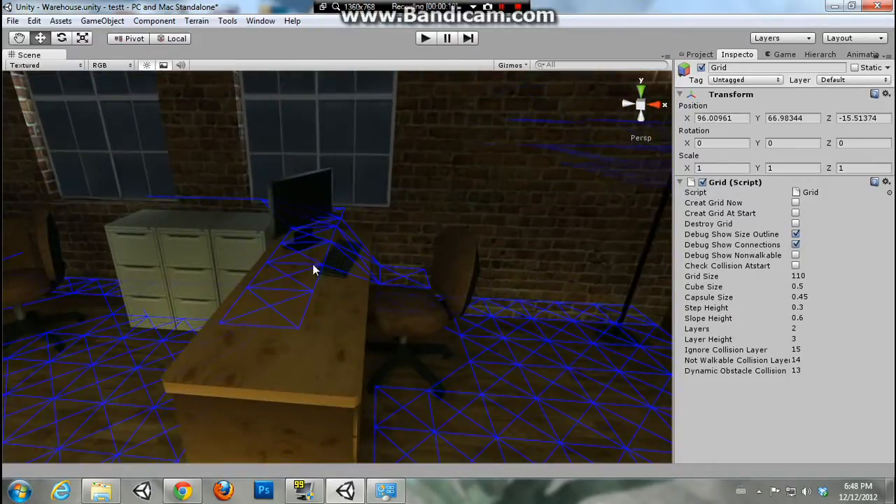
left_click_drag(341, 236, 250, 289, "alt")
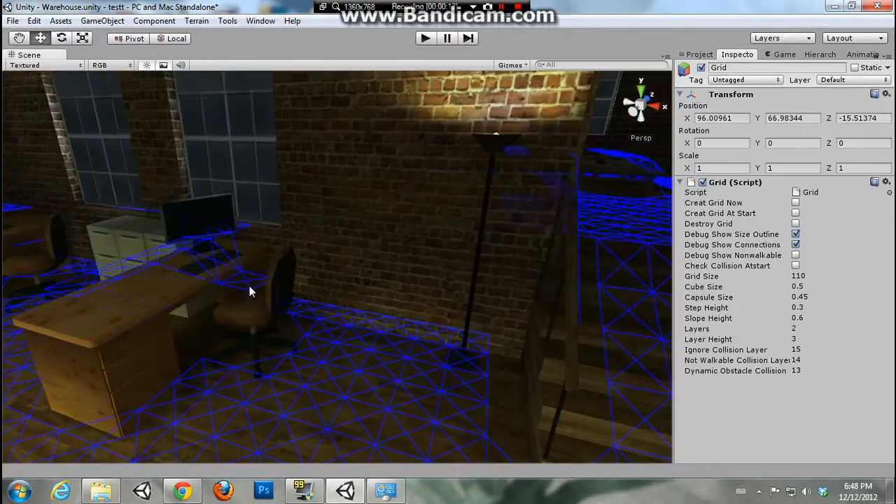
left_click_drag(140, 310, 468, 240, "alt")
key("s")
right_click_drag(551, 245, 549, 272)
Check the grid's non-walkable nodes around the dining table, and hide both them and the connections
left_click(796, 255)
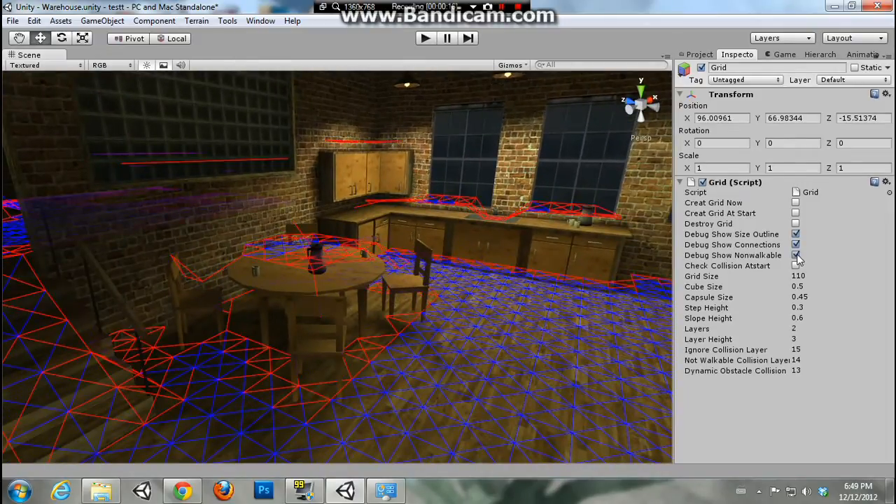
left_click(796, 256)
left_click(797, 245)
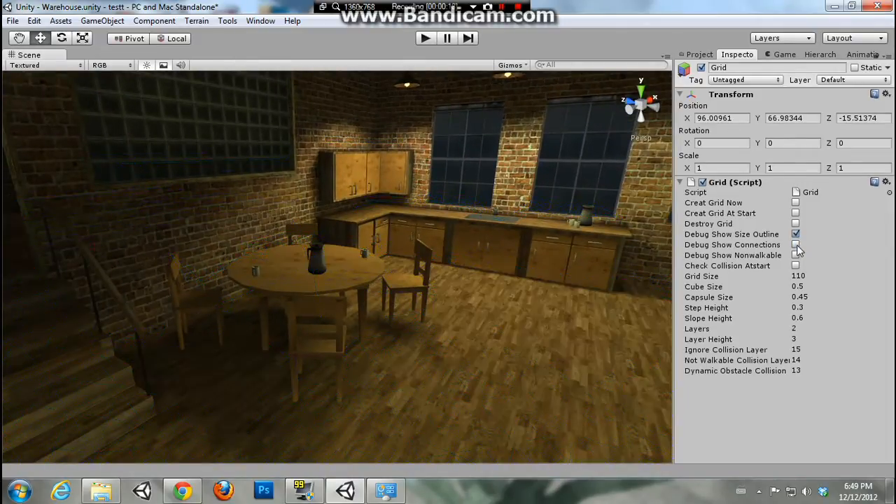
Regenerate the grid and display its connections across the office floor, stairs and furniture
left_click(797, 203)
left_click(796, 245)
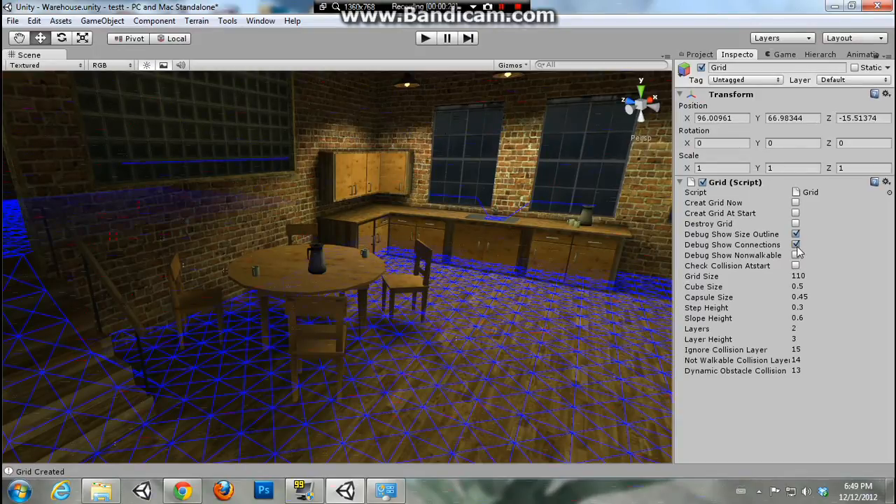
right_click_drag(506, 269, 760, 243)
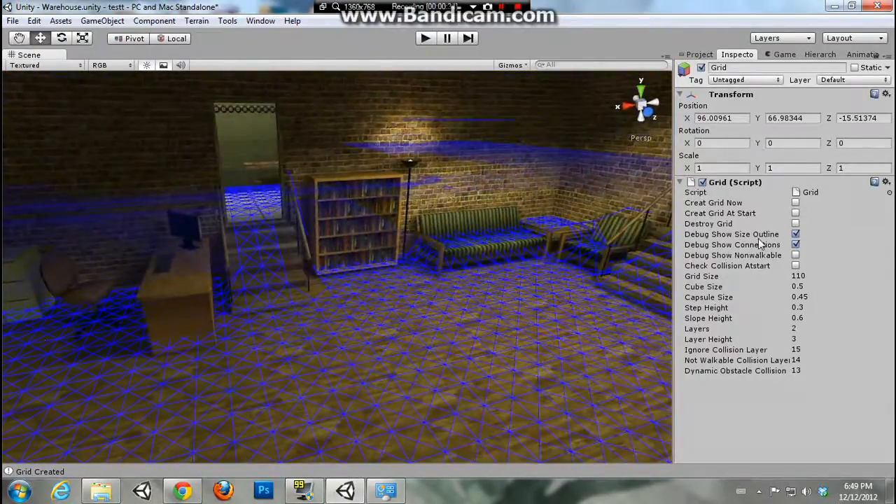
Examine the non-walkable nodes around the desk, stairs and bookshelf, and turn off both debug displays
left_click(797, 255)
right_click_drag(281, 247, 253, 230)
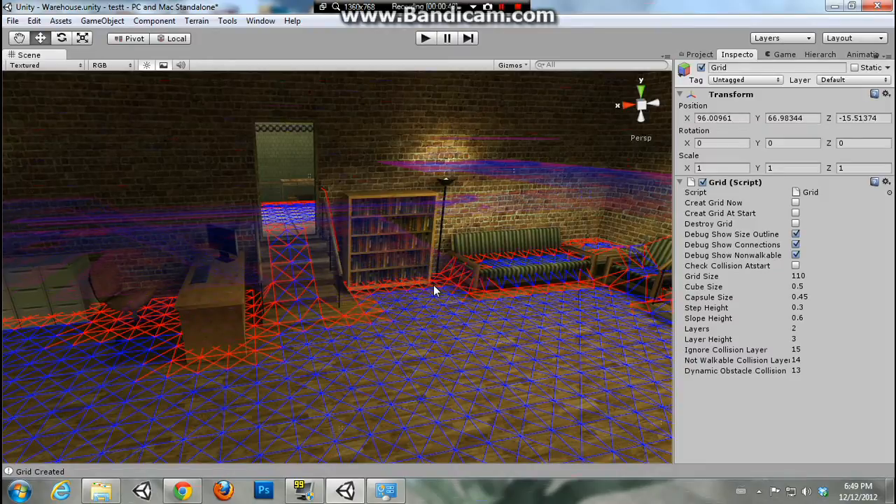
left_click(796, 245)
left_click(797, 255)
Create a cube and position it over the stairs between the desk and the bookshelf
right_click_drag(346, 333, 317, 320)
left_click(103, 20)
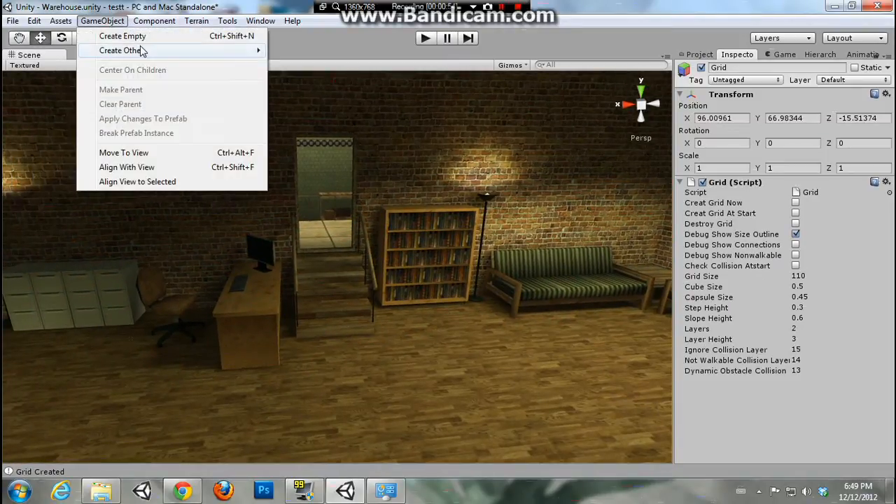
mouse_move(245, 50)
left_click(296, 190)
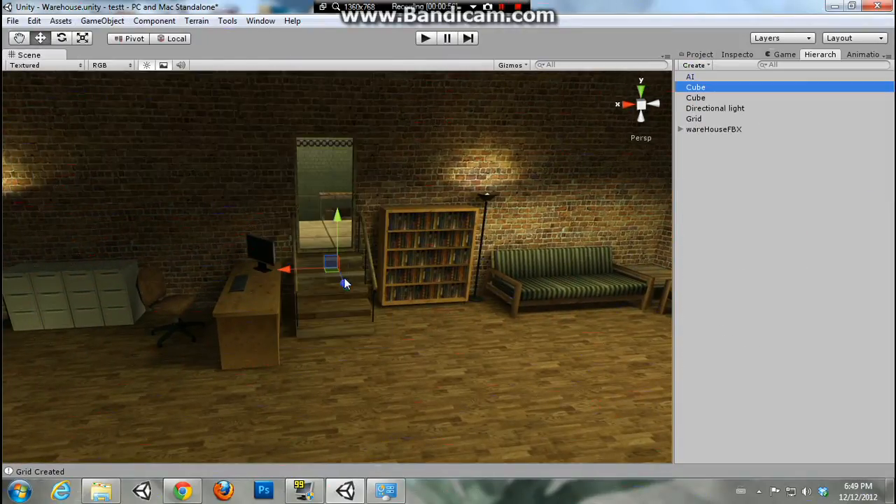
left_click_drag(344, 283, 363, 339)
left_click_drag(370, 301, 368, 269)
left_click_drag(322, 308, 306, 307)
left_click_drag(362, 325, 353, 310)
left_click_drag(291, 294, 272, 293)
Tilt the cube to the slope of the stairs and scale it wider and longer into a ramp
key("e")
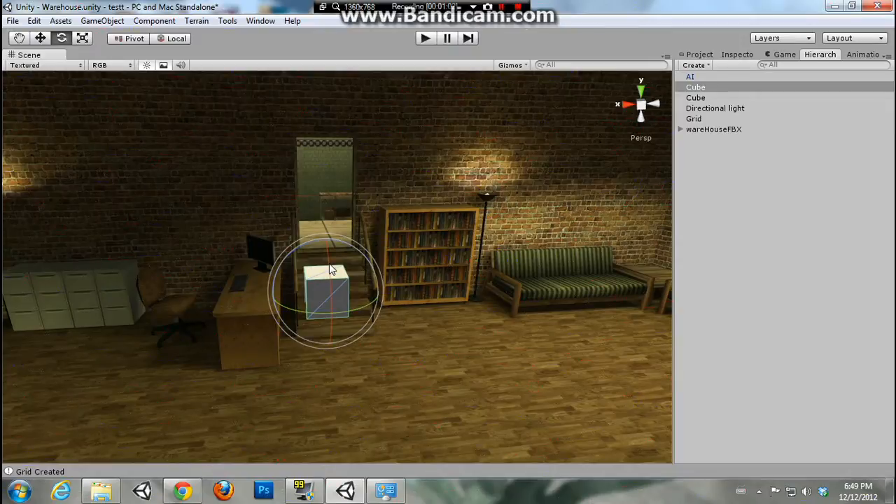
left_click(82, 39)
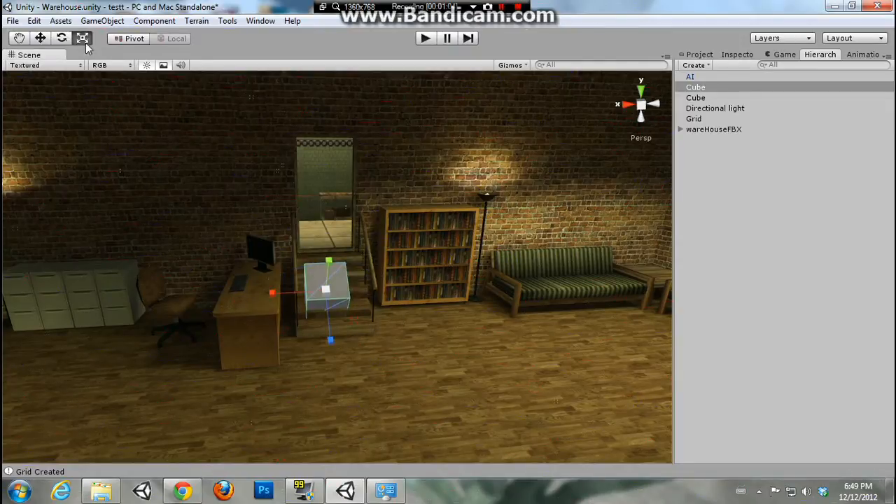
left_click_drag(264, 298, 253, 299)
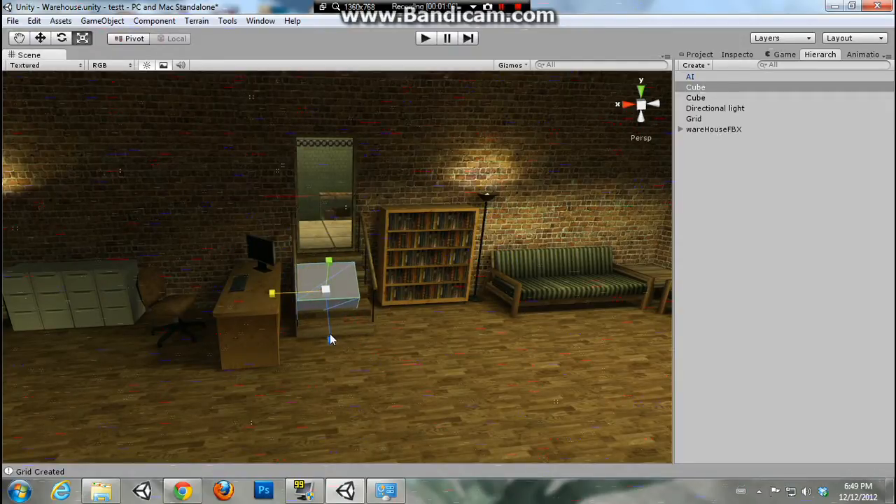
left_click_drag(330, 338, 336, 420)
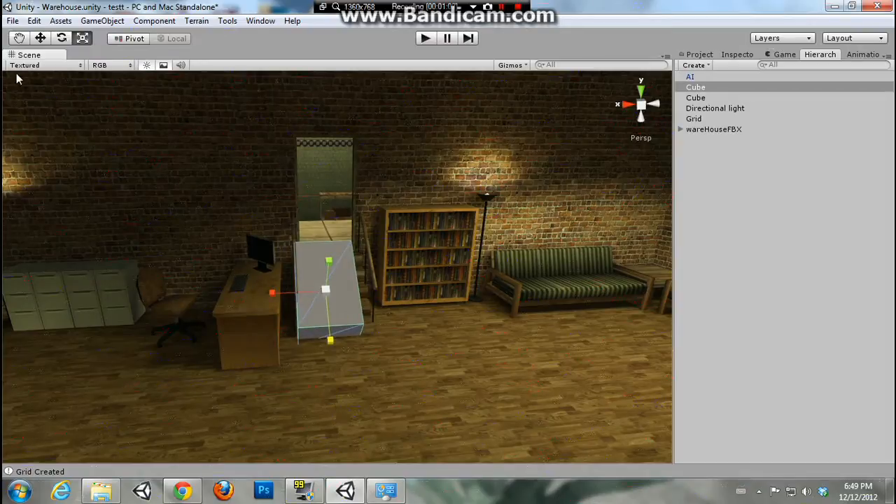
Adjust the ramp cube's tilt and lower it along its own vertical axis onto the stair steps
left_click(62, 38)
left_click_drag(354, 270, 274, 280, "alt")
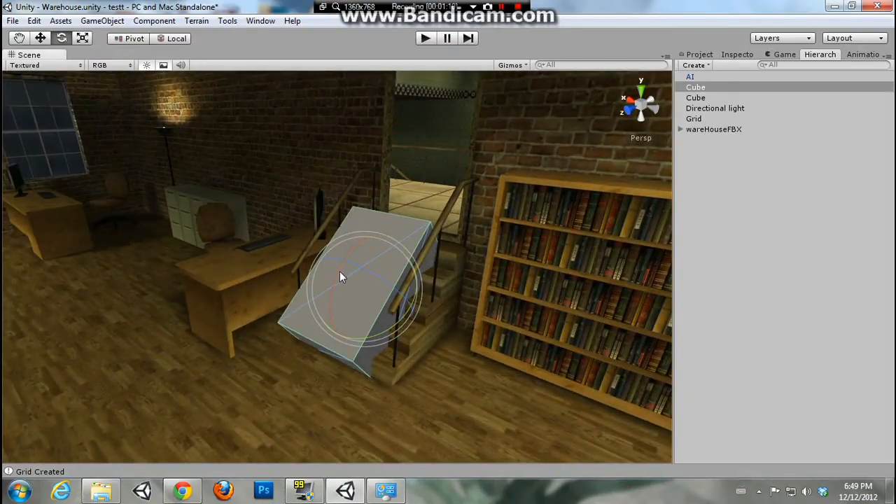
key("w")
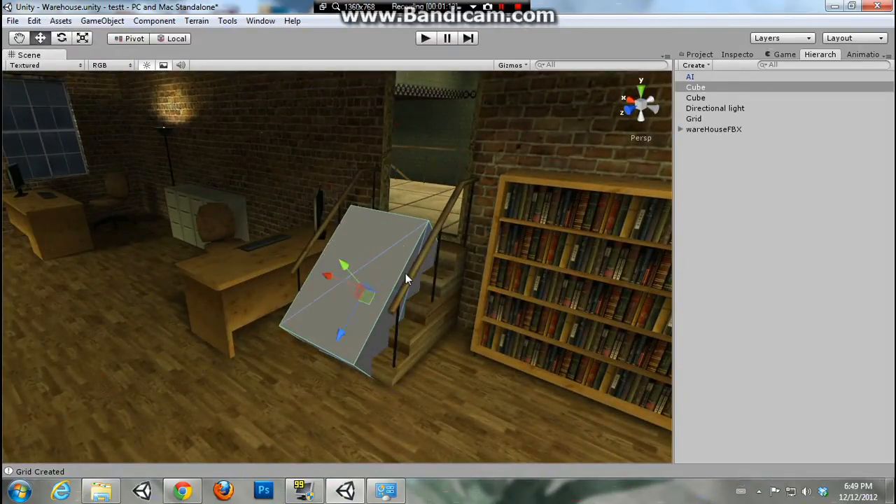
left_click_drag(346, 267, 352, 278)
scroll(412, 337, "down", 6)
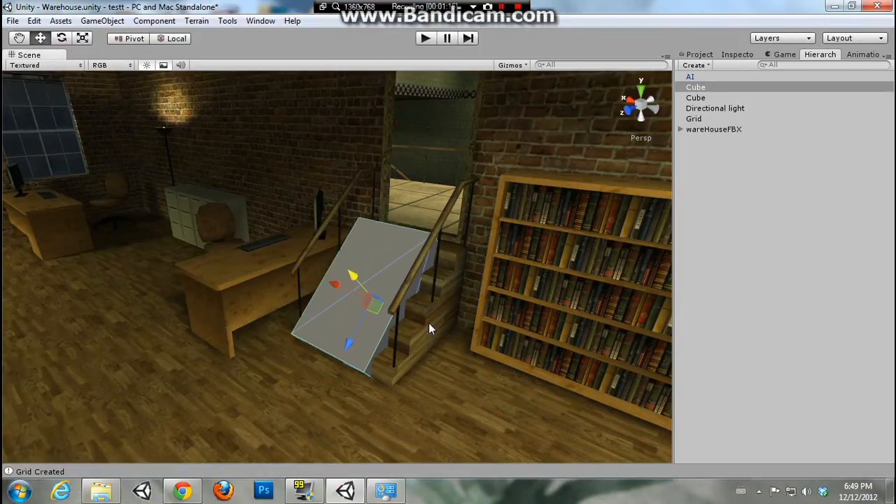
left_click_drag(300, 203, 407, 193, "alt")
left_click_drag(350, 237, 357, 242)
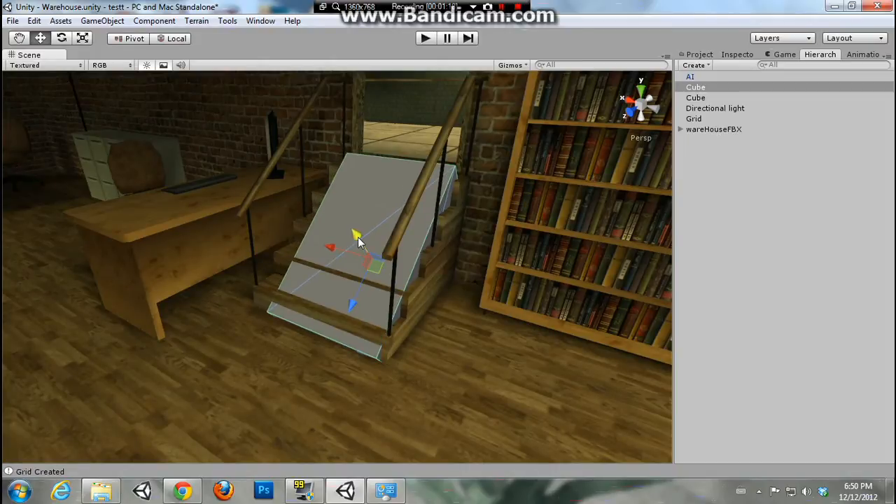
Refine the ramp's tilt, and shift and stretch it so it covers the full width and length of the stairs
left_click(62, 38)
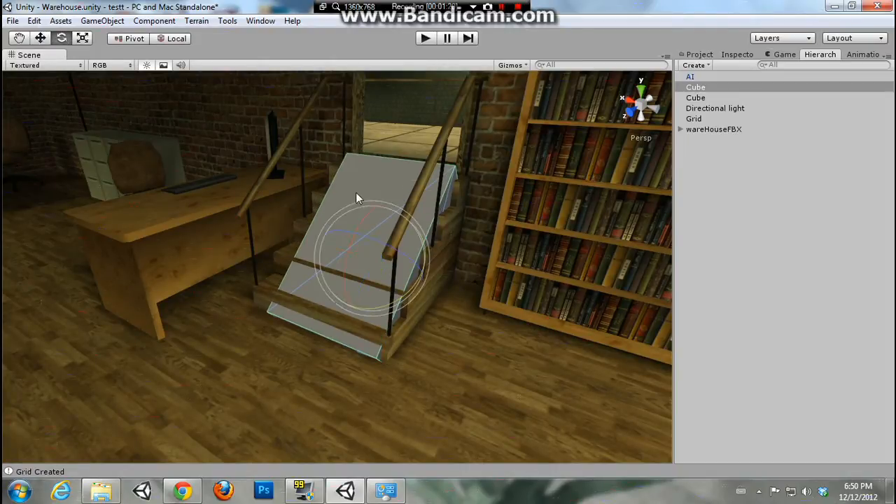
left_click_drag(355, 194, 373, 220)
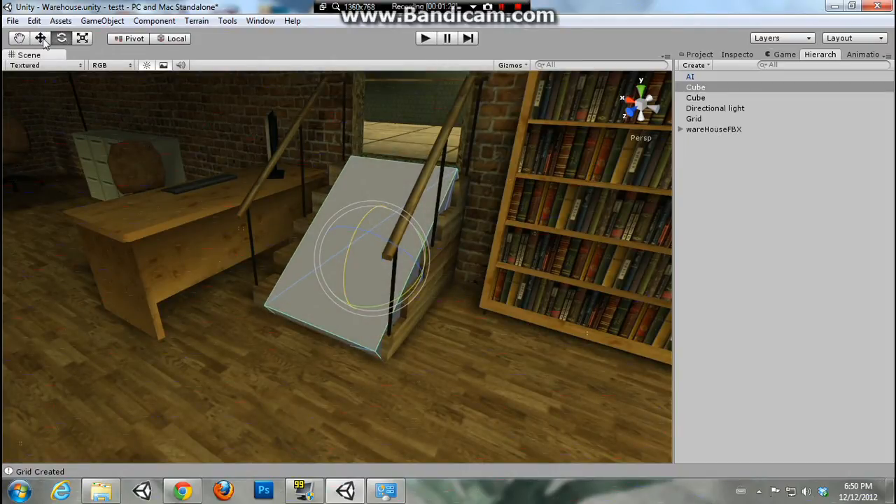
left_click(41, 38)
left_click_drag(333, 250, 315, 242)
left_click(82, 37)
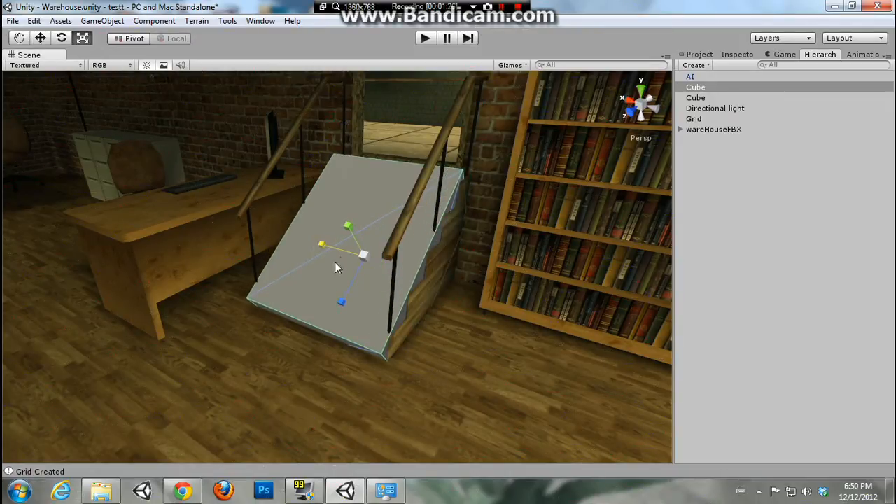
left_click_drag(342, 299, 337, 310)
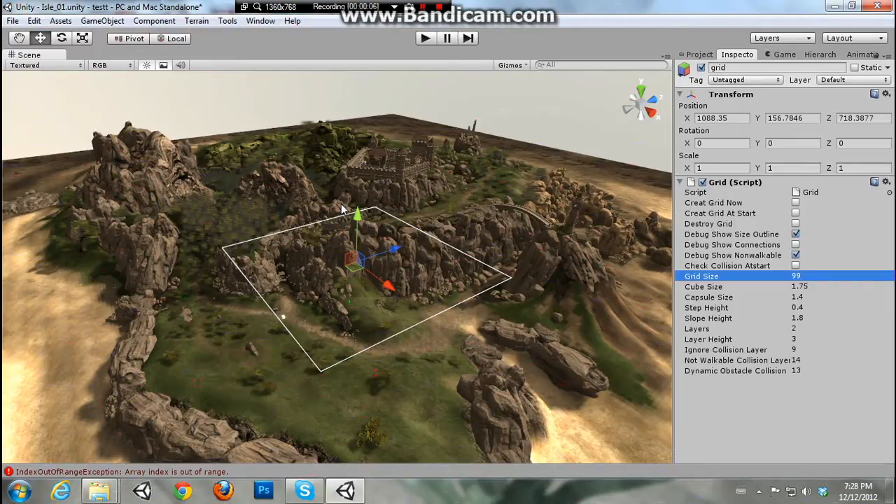
Zoom in on the green capsule and white cube inside the grid outline of the Isle_01 terrain
left_click_drag(343, 211, 343, 219, "alt")
scroll(344, 219, "up", 6)
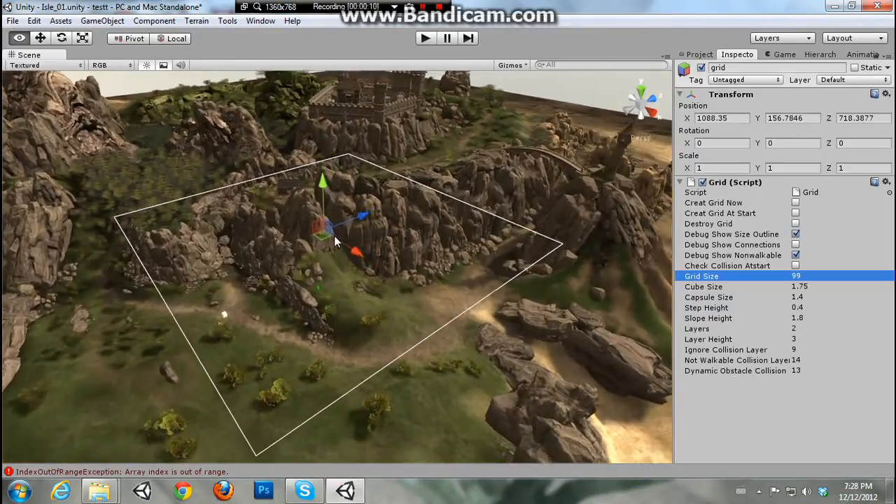
scroll(302, 287, "up", 8)
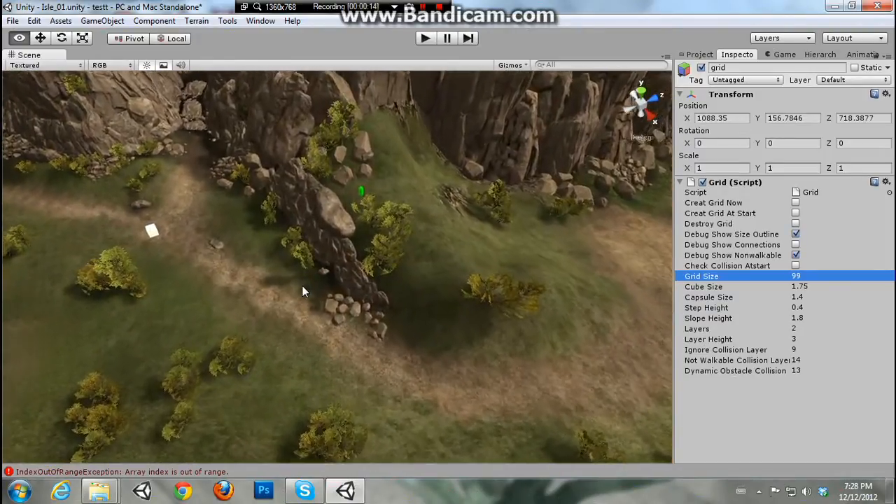
scroll(302, 285, "up", 2)
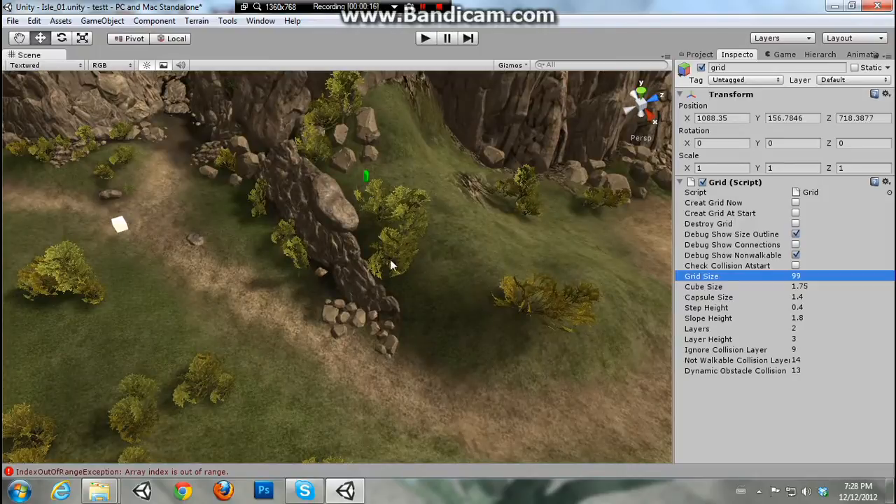
Generate the navigation grid over the terrain, keeping grid size 99 and slope height 1.8
right_click_drag(293, 251, 346, 262)
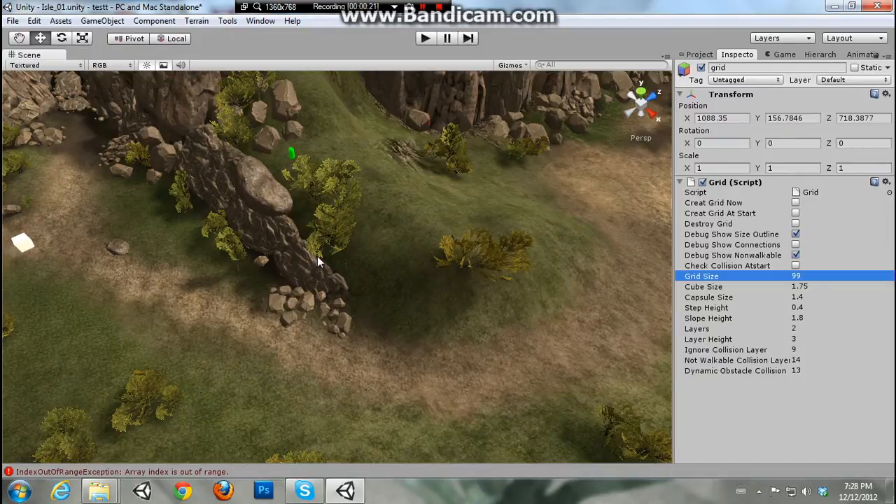
mouse_move(317, 256)
right_mouse_down()
mouse_move(330, 245)
mouse_move(313, 239)
right_mouse_up()
key("w")
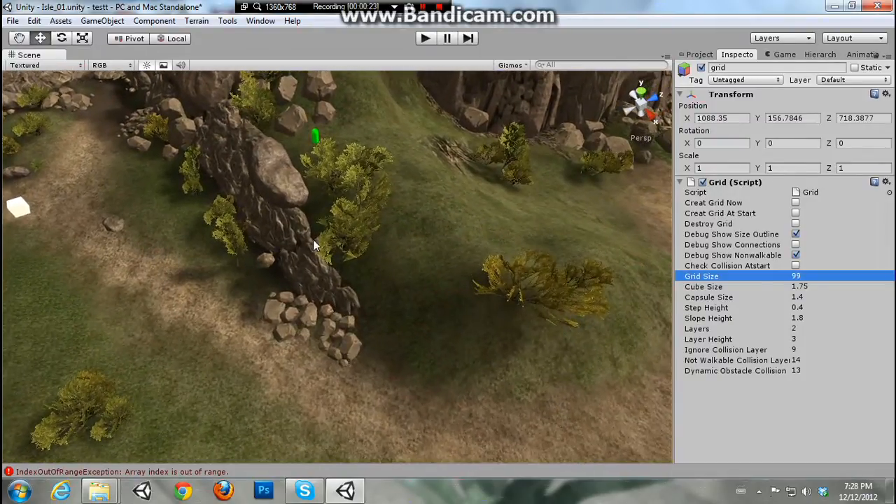
left_click(799, 318)
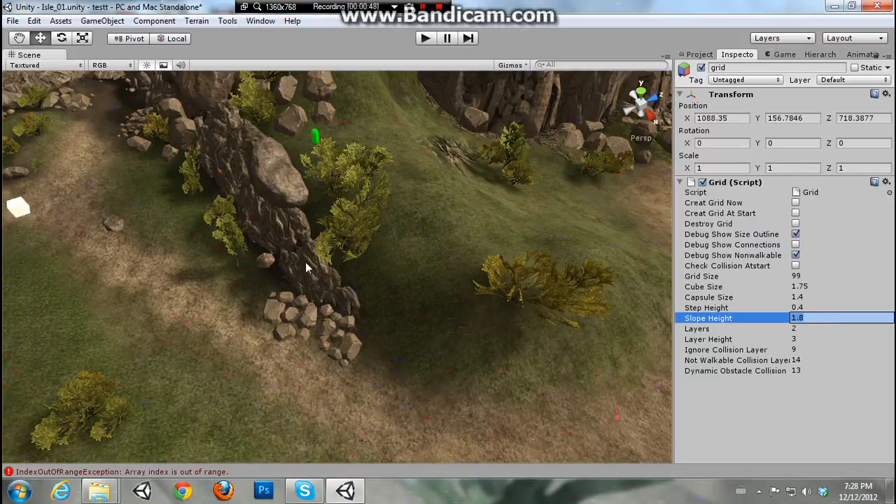
right_click_drag(306, 263, 282, 228)
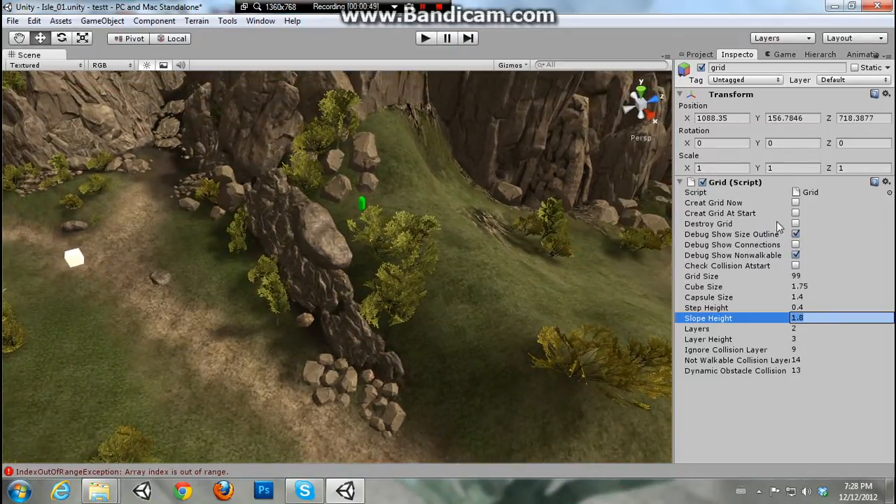
left_click(796, 203)
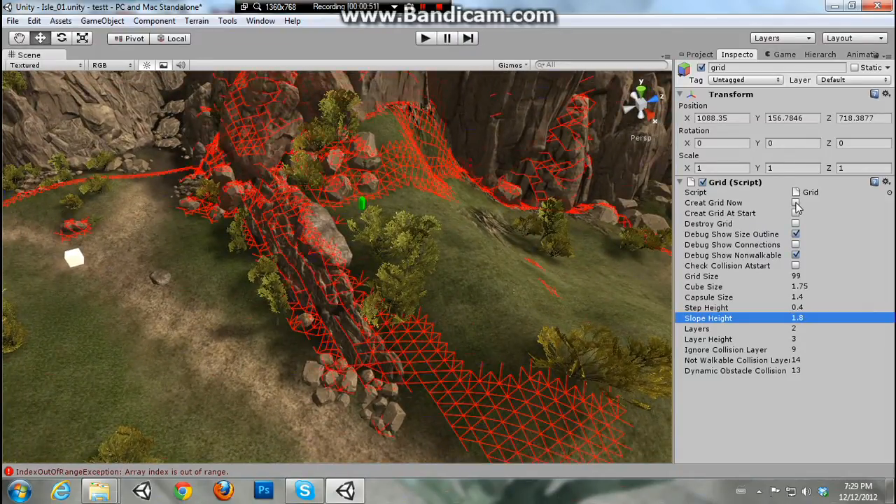
Play the scene to test the green capsule's path around the rock wall to the white cube, and stop it
right_click_drag(437, 295, 600, 235)
left_click(426, 38)
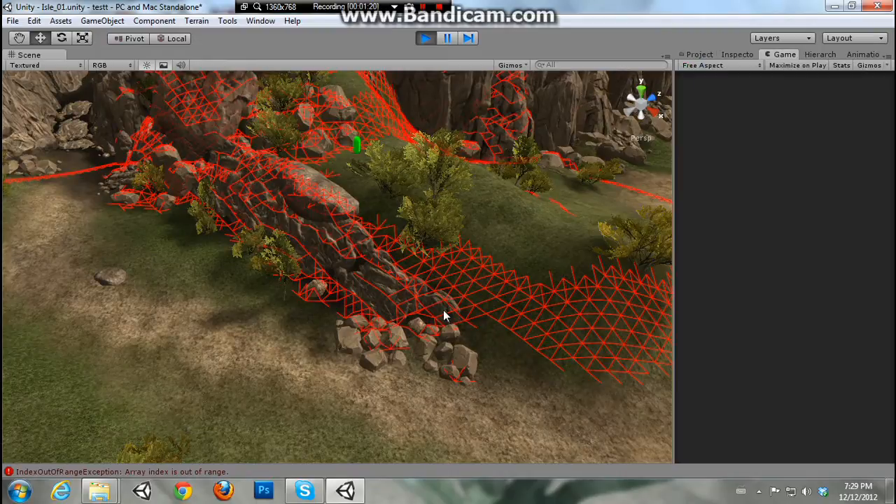
mouse_move(443, 309)
right_mouse_down()
mouse_move(503, 308)
mouse_move(402, 316)
mouse_move(433, 307)
right_mouse_up()
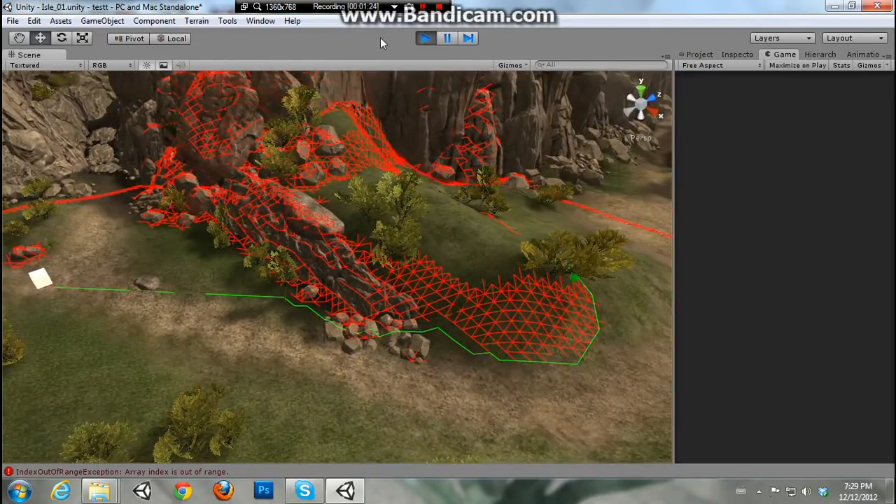
left_click(428, 37)
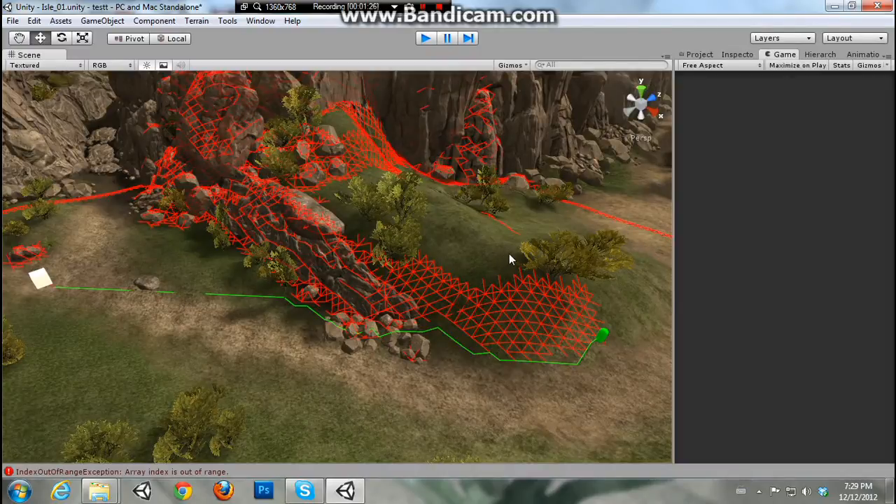
Turn off the grid's Debug Show Nonwalkable display
right_click_drag(500, 243, 483, 200)
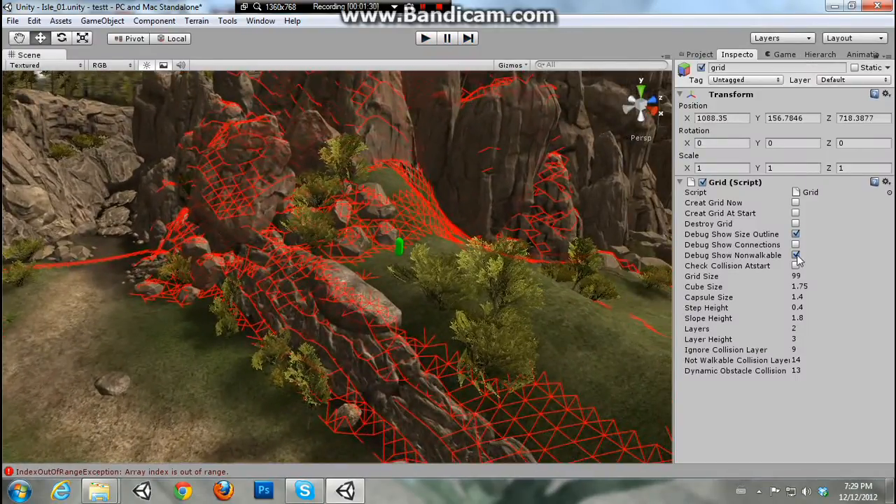
left_click(796, 255)
right_click_drag(388, 292, 434, 259)
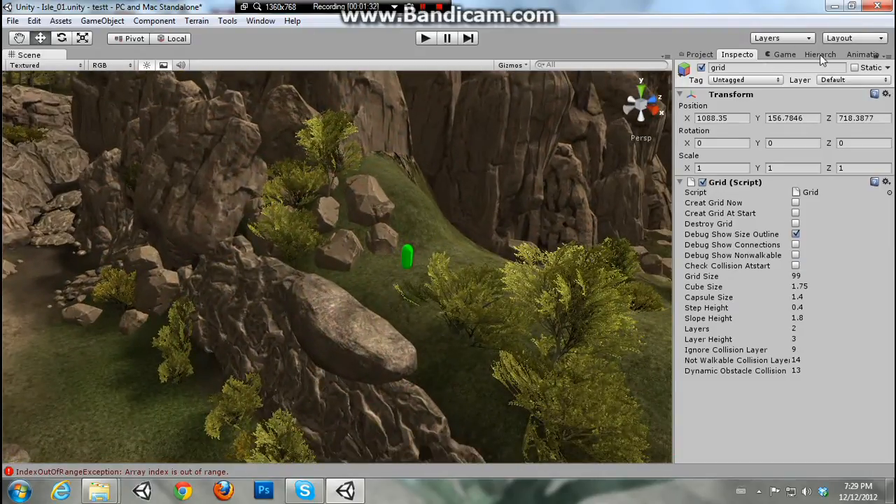
Search the project for "por", place the Portal prefab beside the green capsule, and raise it above the ground
left_click(699, 55)
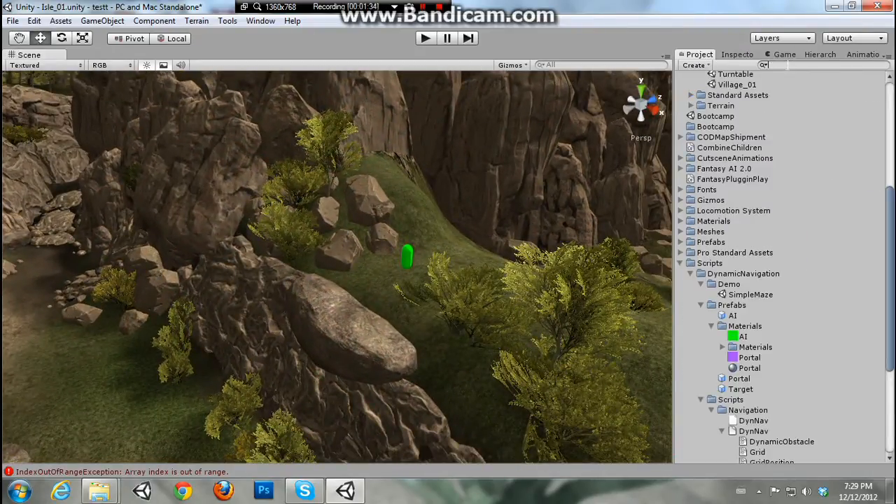
left_click(788, 65)
type("por")
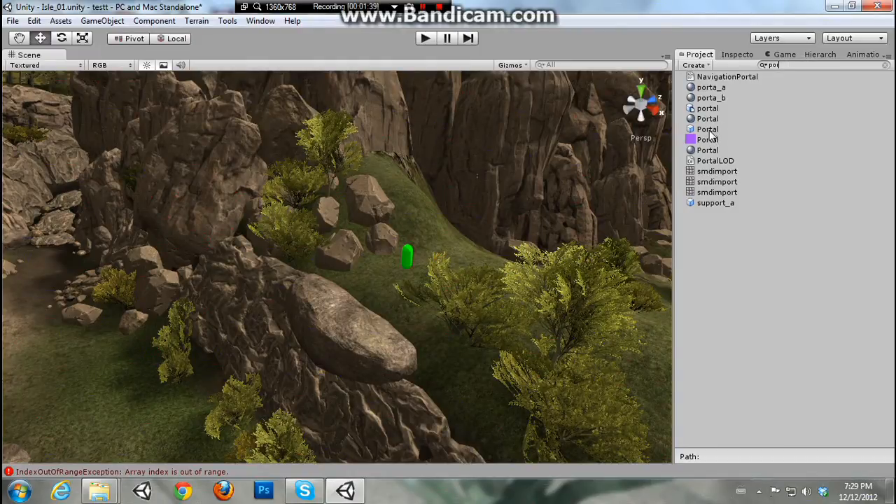
left_click_drag(707, 140, 380, 288)
key("f")
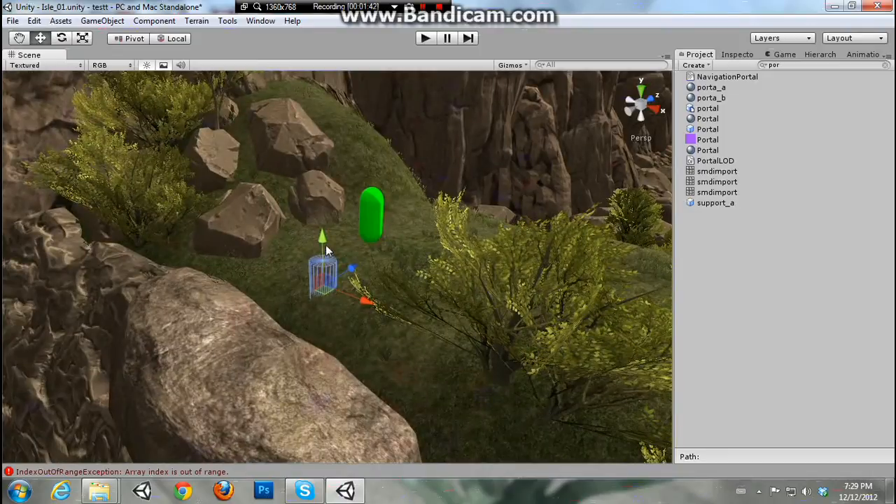
mouse_move(326, 249)
left_mouse_down()
mouse_move(324, 219)
mouse_move(340, 250)
left_mouse_up()
Assign the scene's grid object as the Grid of the portal's Navigation Portal script
left_click(738, 54)
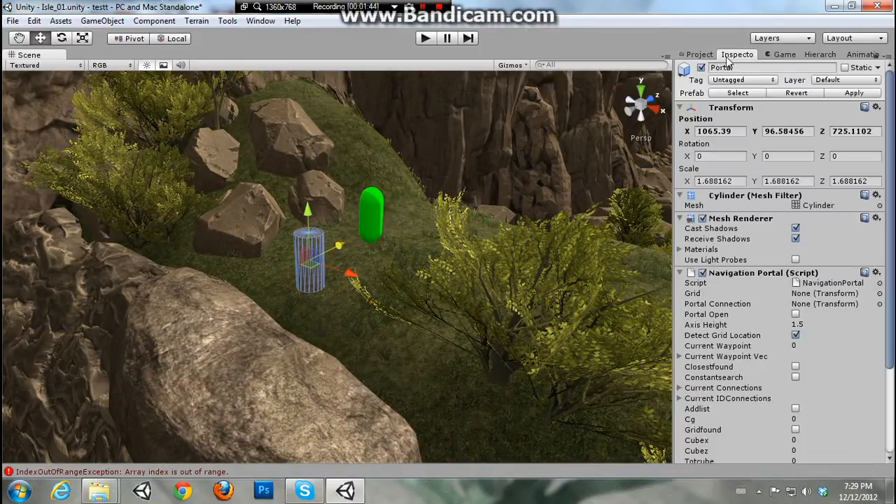
scroll(869, 273, "down", 1)
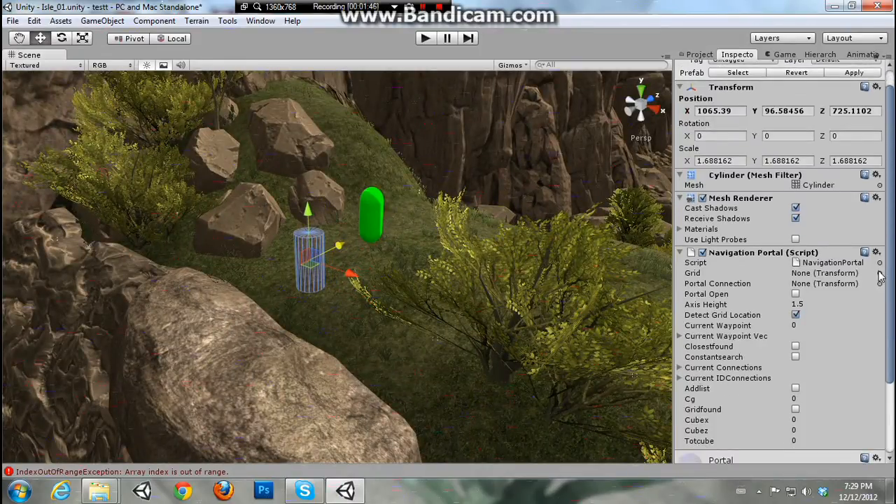
left_click(879, 273)
type("gr")
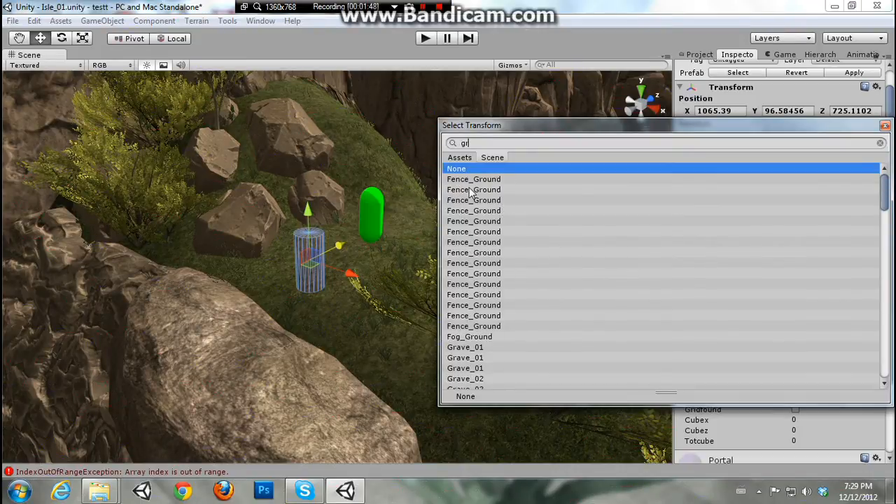
type("id")
double_click(462, 181)
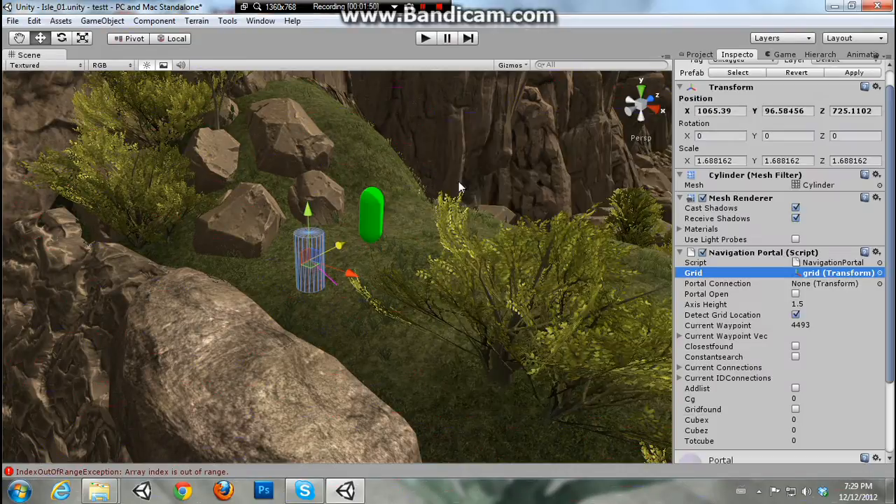
Move the portal onto the large boulder, to about X 1067.3 and Z 720.87
right_click_drag(459, 181, 430, 228)
key("w")
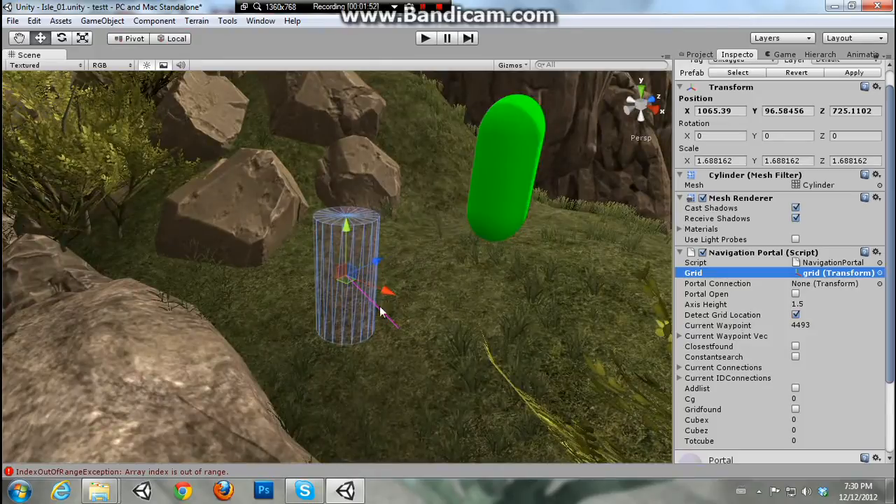
right_click_drag(376, 292, 319, 311)
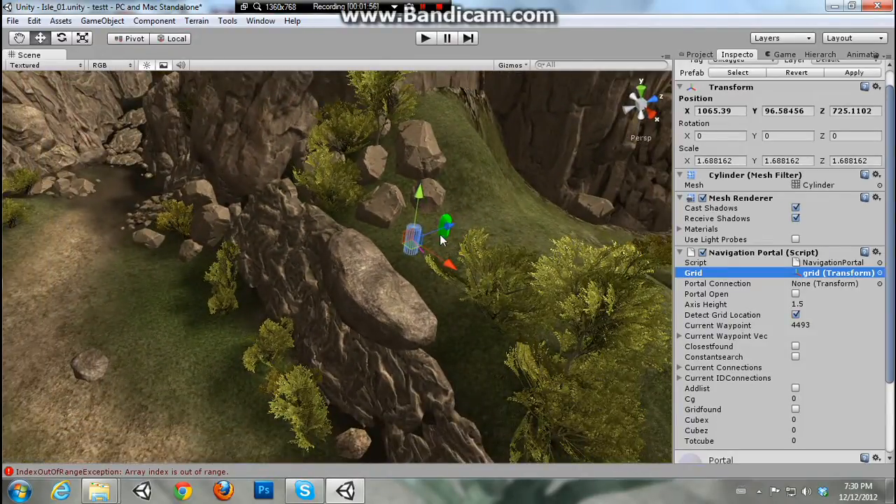
right_click_drag(247, 372, 493, 365)
left_click_drag(367, 310, 534, 182, "alt")
scroll(539, 183, "up", 5)
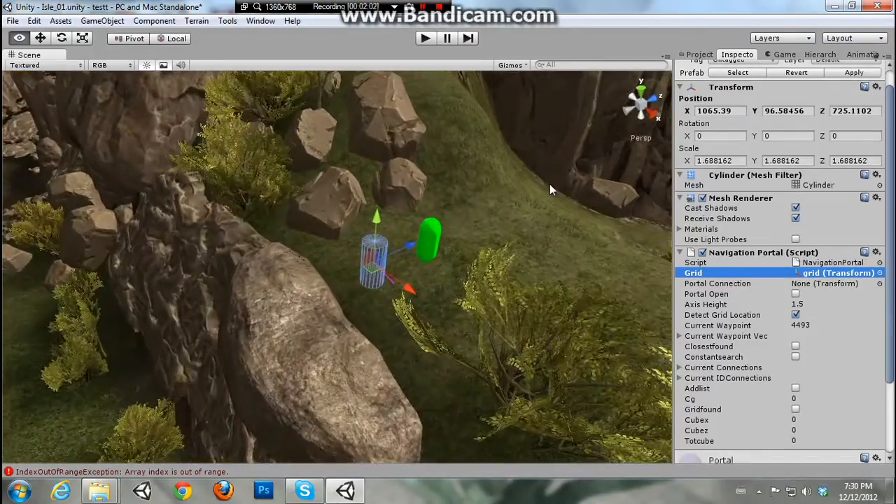
left_click_drag(404, 283, 424, 295)
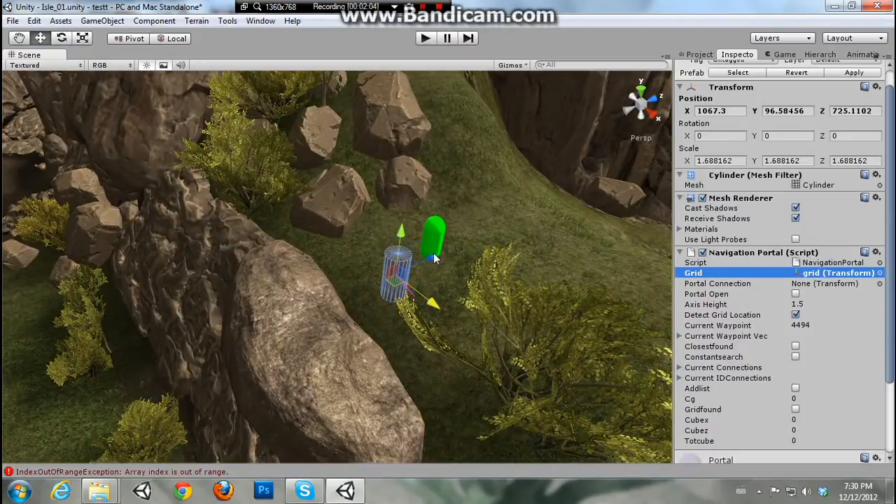
left_click_drag(434, 253, 371, 313)
Shift the portal along Z to about 718.73 so it stands on top of the boulder
scroll(372, 313, "down", 6)
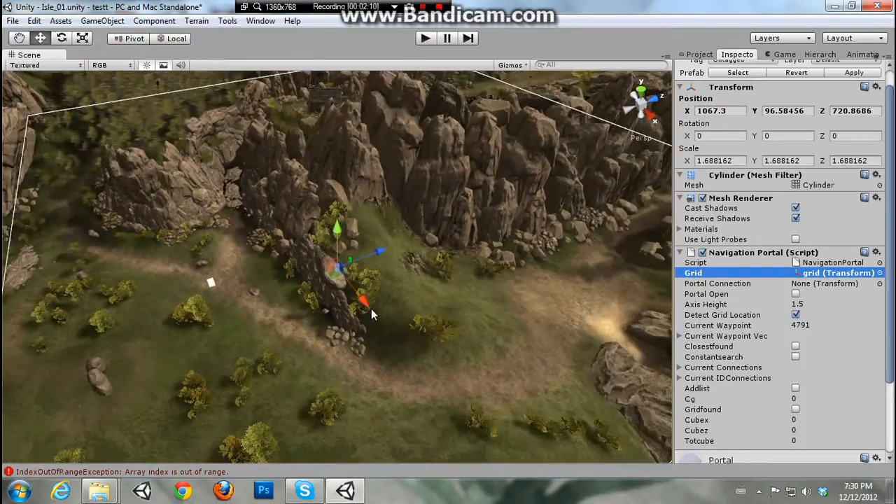
left_click_drag(371, 274, 318, 191, "alt")
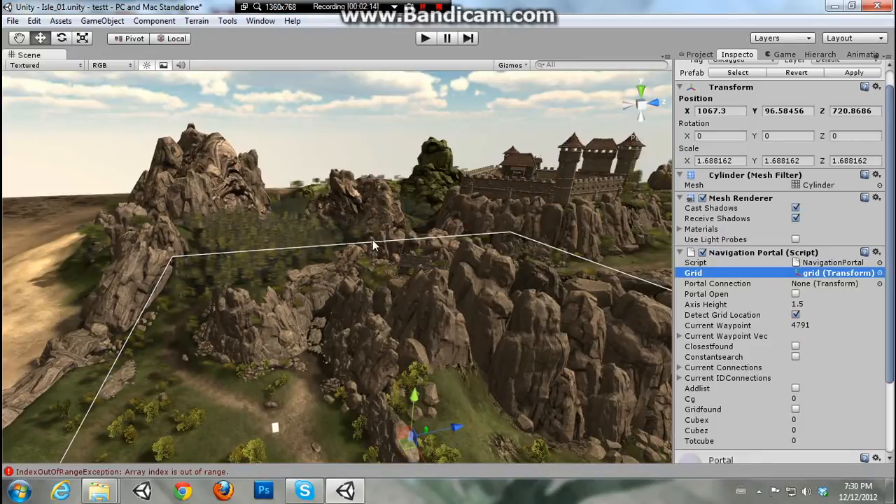
left_click_drag(406, 244, 411, 265, "alt")
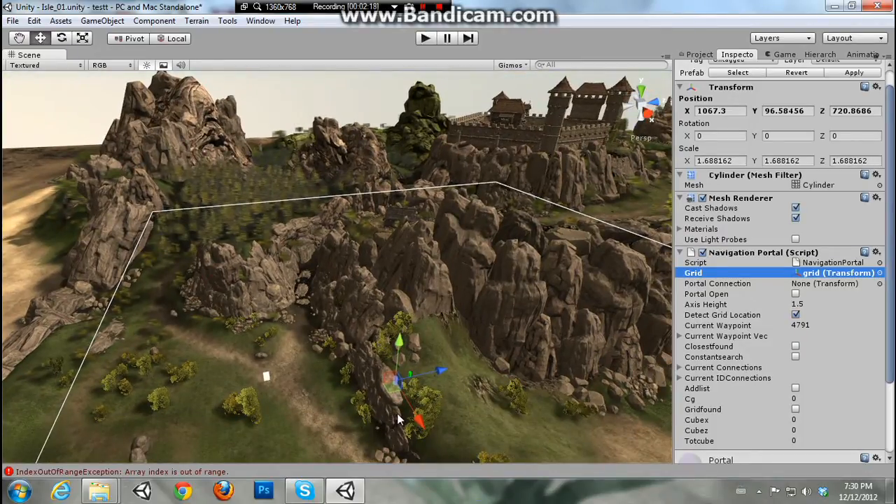
left_click_drag(308, 131, 347, 323, "alt")
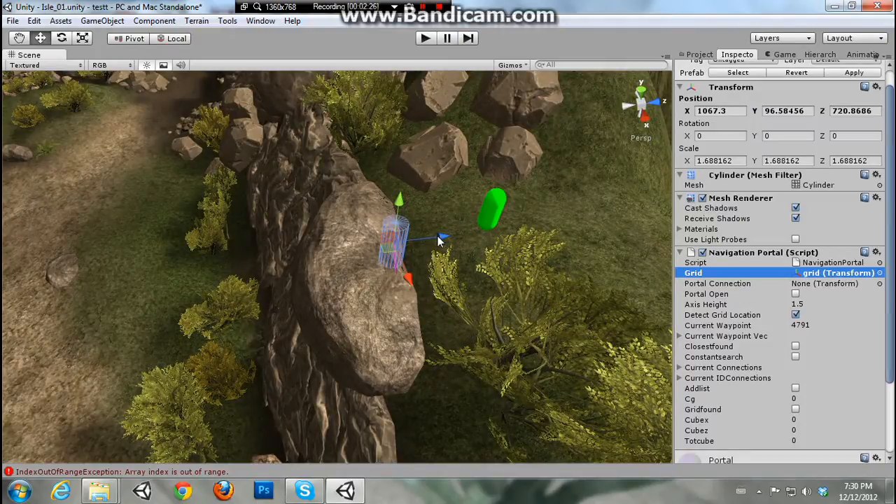
mouse_move(442, 237)
left_mouse_down()
mouse_move(470, 235)
mouse_move(452, 240)
left_mouse_up()
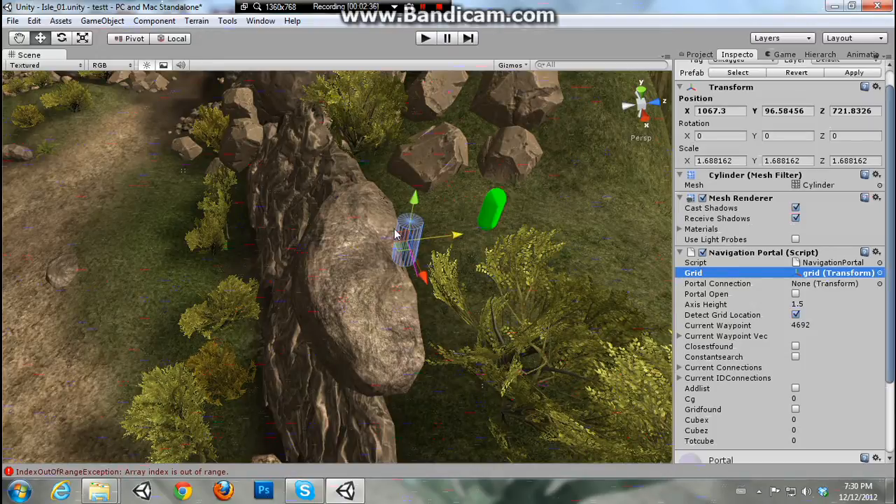
right_click_drag(450, 229, 430, 231)
scroll(430, 230, "down", 2)
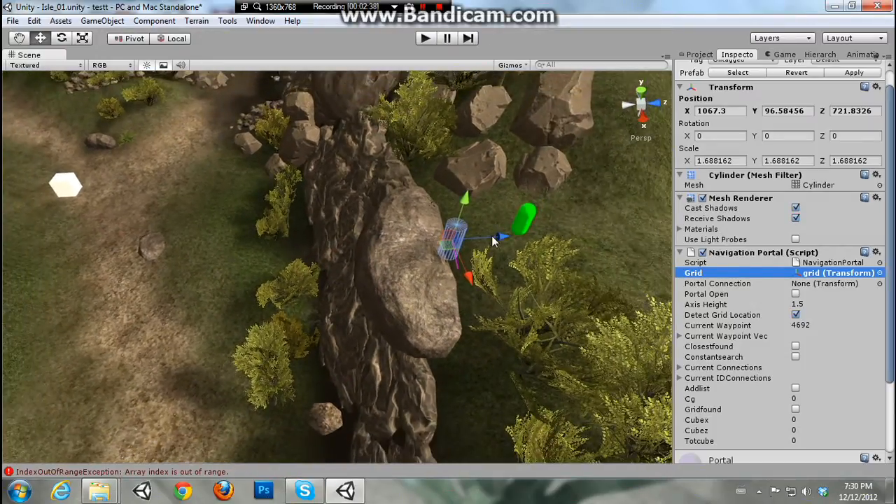
left_click_drag(501, 235, 465, 240)
right_click_drag(216, 319, 411, 209)
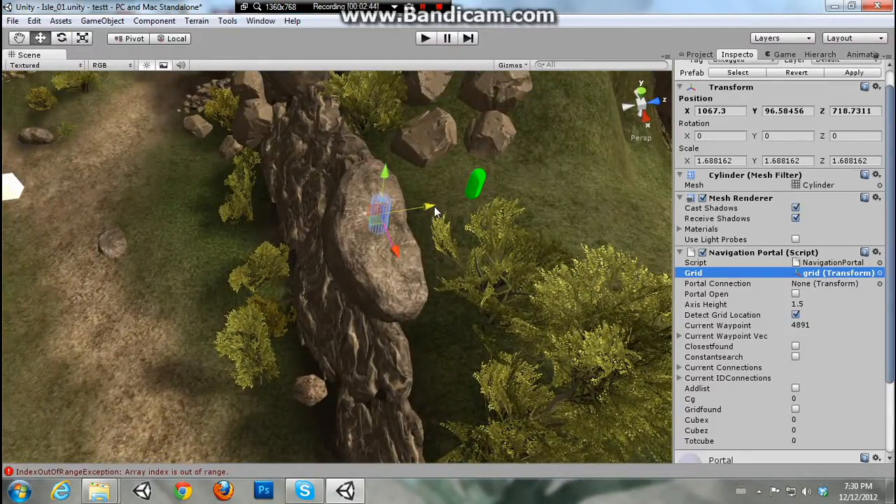
Duplicate the portal and move the copy to the ground across the rock wall, at about Y 82.75 and Z 704.67
left_click_drag(430, 210, 269, 297)
left_click_drag(215, 282, 211, 312)
right_click_drag(245, 308, 328, 299)
left_click_drag(298, 272, 380, 262)
right_click_drag(380, 262, 369, 230)
Rename the duplicated portal on the ground to Portal2
left_click_drag(895, 141, 892, 120)
left_click(775, 68)
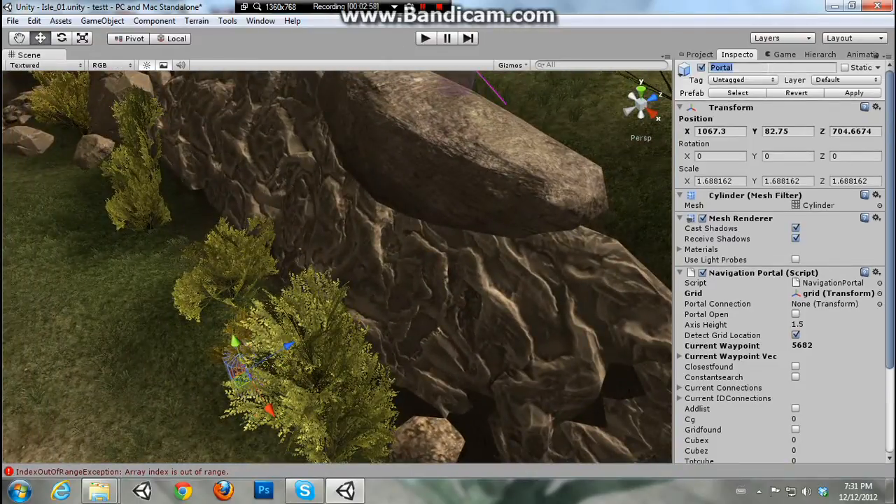
left_click(776, 68)
type("2")
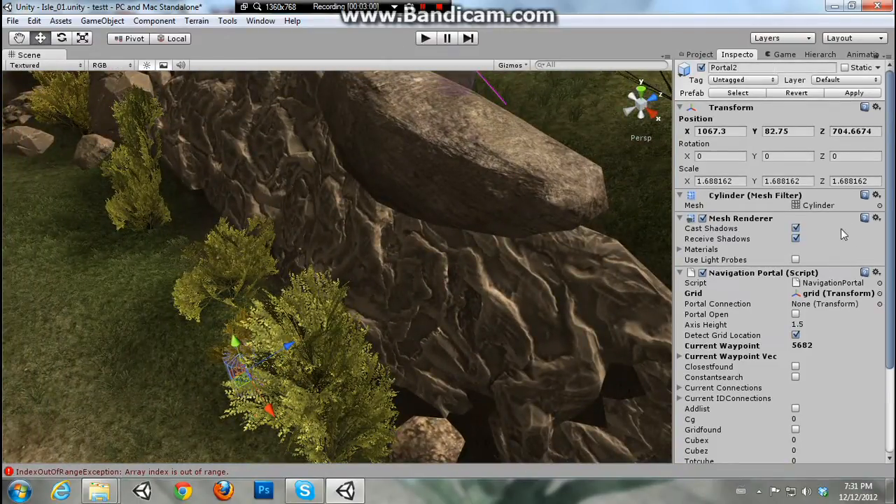
Set Portal2's Portal Connection to the original Portal object in the scene
left_click(880, 304)
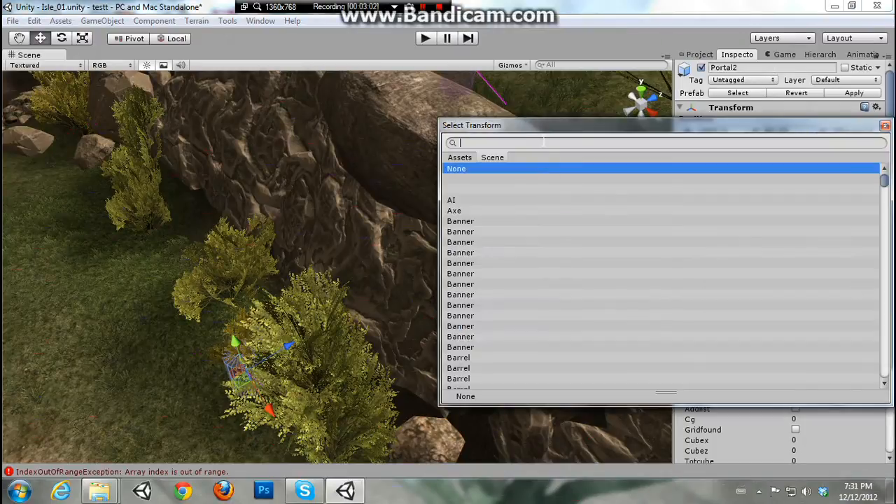
type("por")
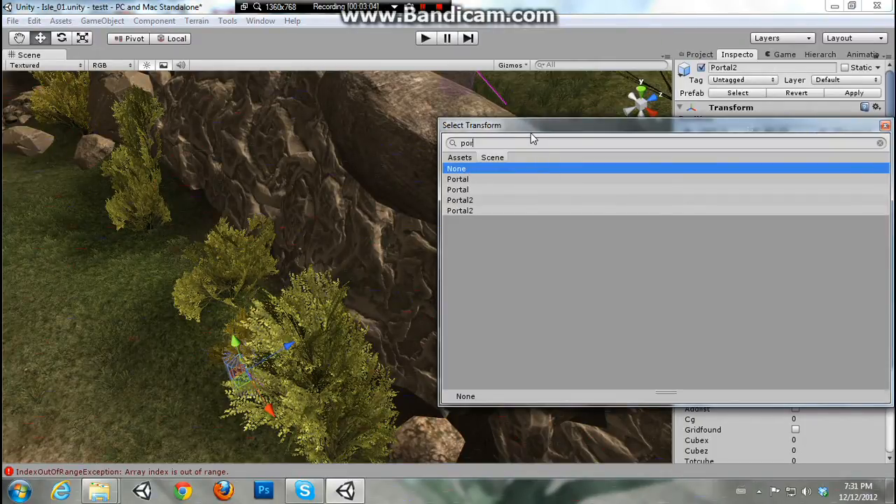
left_click(459, 180)
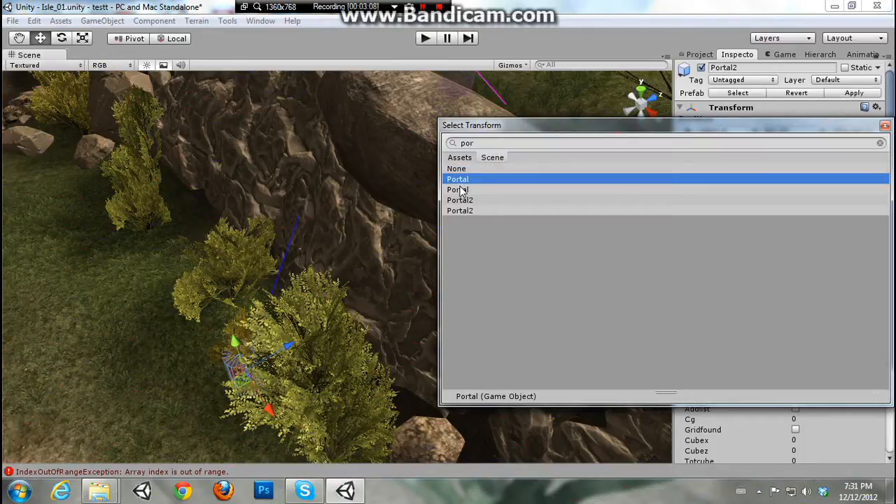
left_click(460, 189)
double_click(460, 195)
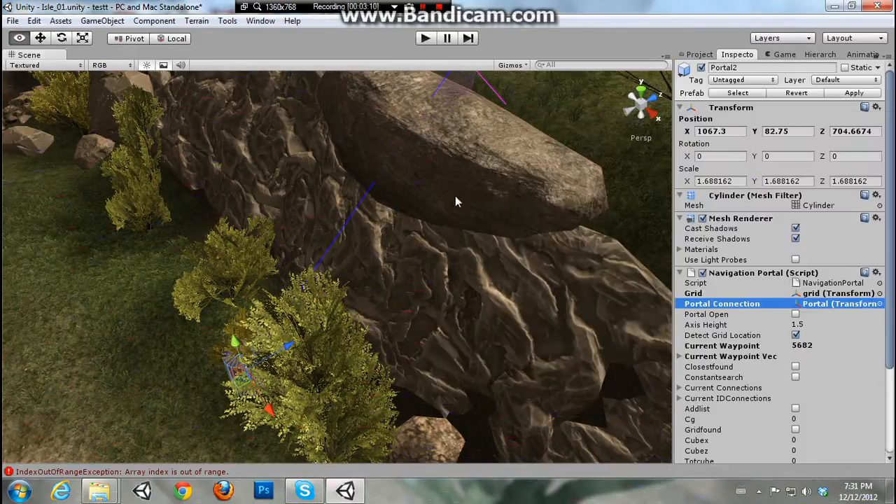
Set the Portal Connection of the portal on the boulder to the Portal2 object in the scene
left_click_drag(455, 195, 505, 125, "alt")
left_click(479, 130)
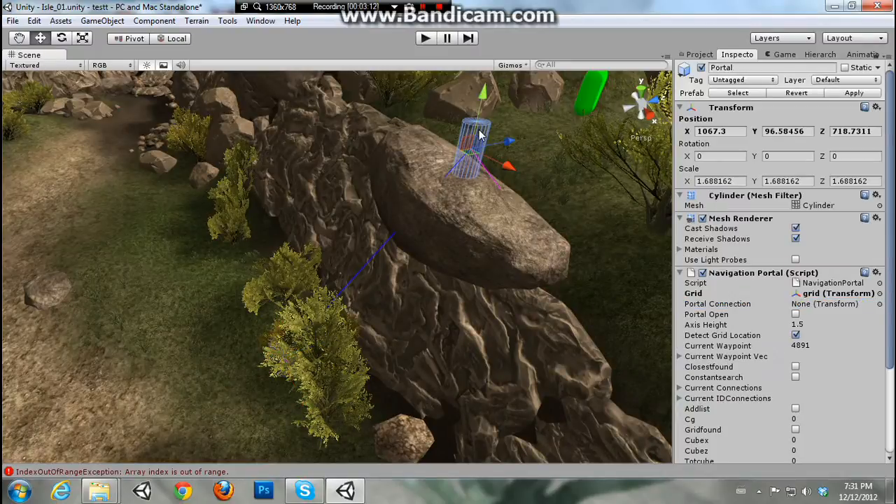
left_click(880, 304)
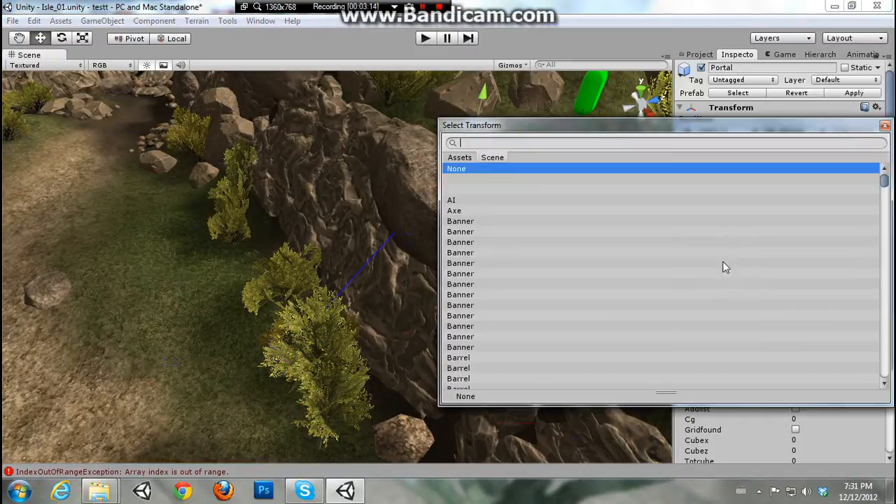
type("por")
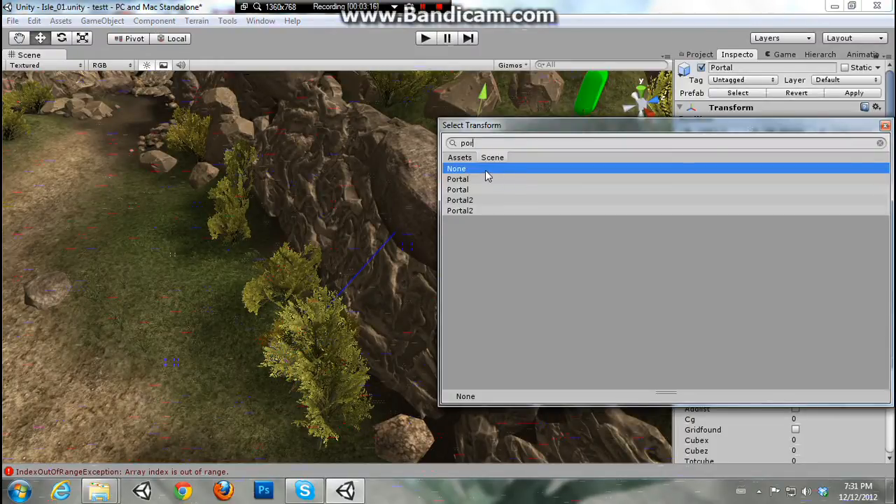
left_click_drag(494, 126, 606, 129)
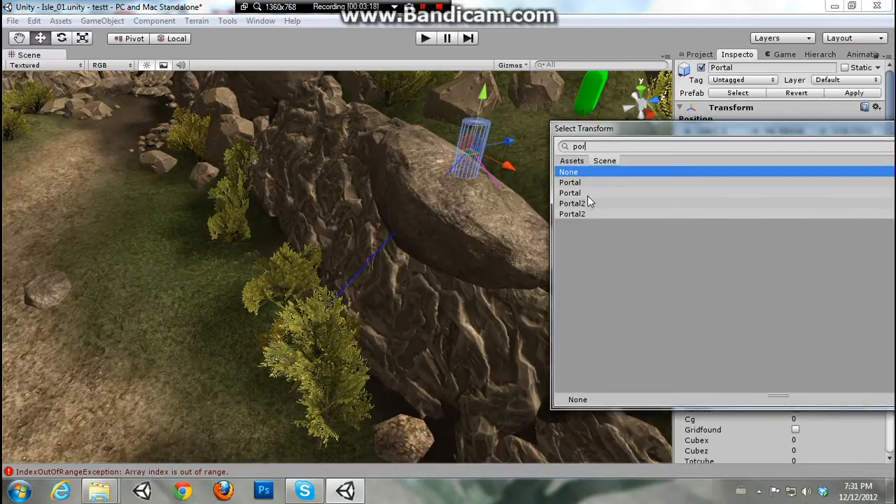
left_click(571, 217)
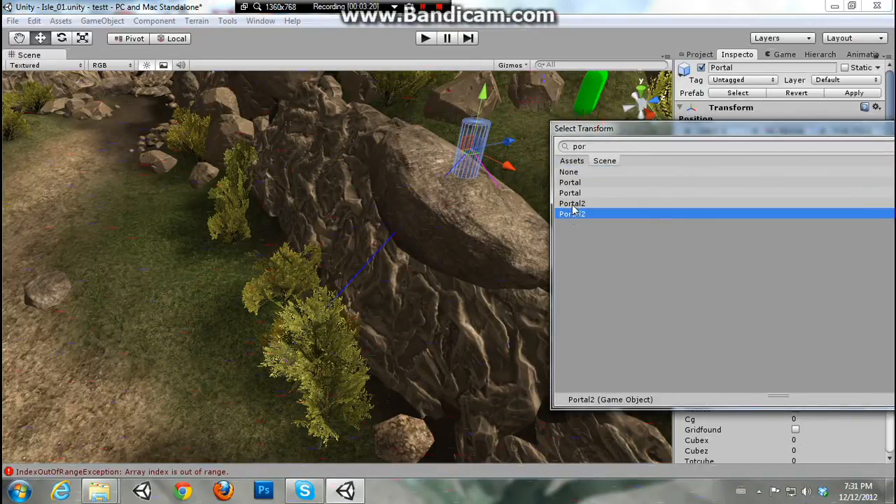
left_click(572, 204)
double_click(571, 214)
Enable Portal Open on the portal that stands on top of the boulder
right_click_drag(397, 194, 449, 224)
key("w")
key("s")
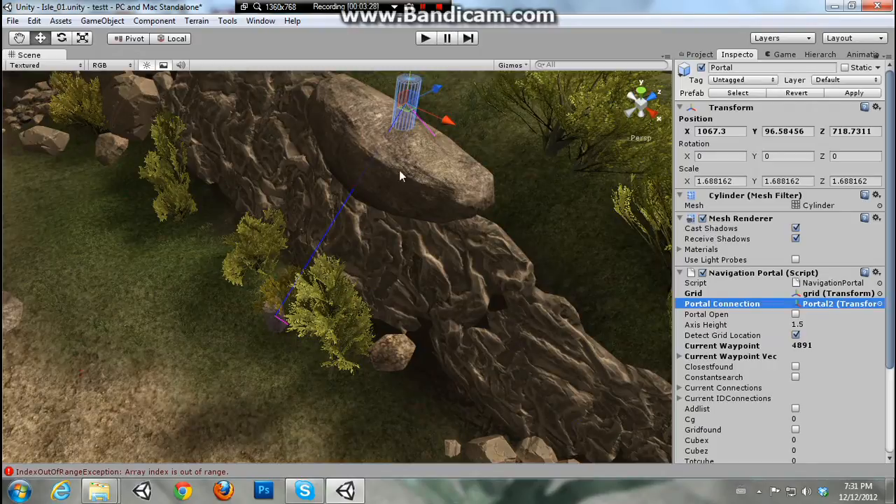
left_click(271, 323)
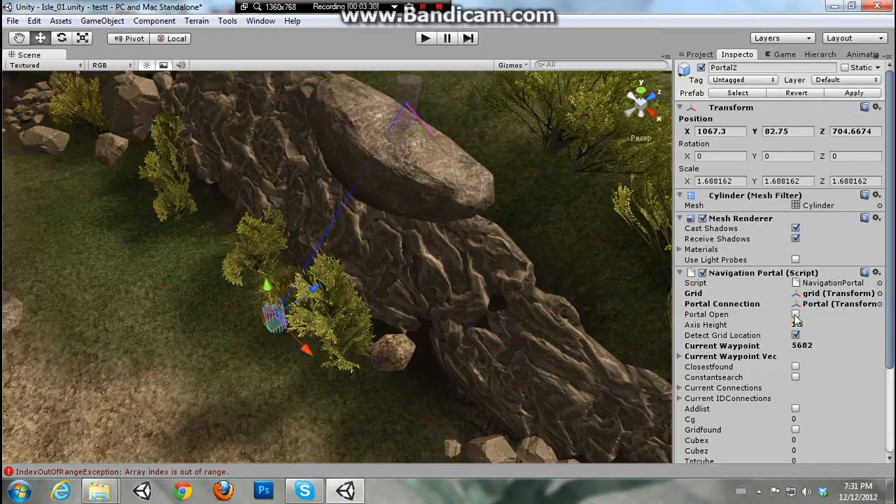
left_click(394, 108)
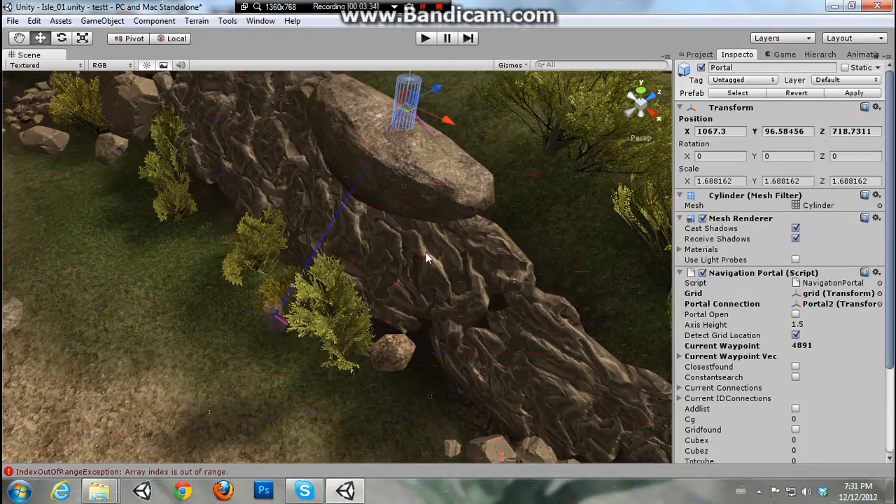
left_click(795, 315)
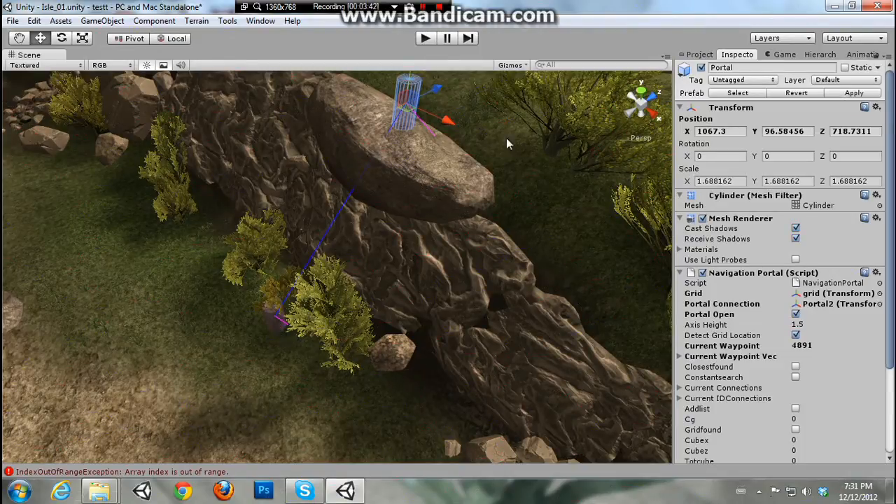
Run the scene to test the linked portals across the rock wall, and end play mode
right_click_drag(507, 138, 425, 250)
key("s")
key("s")
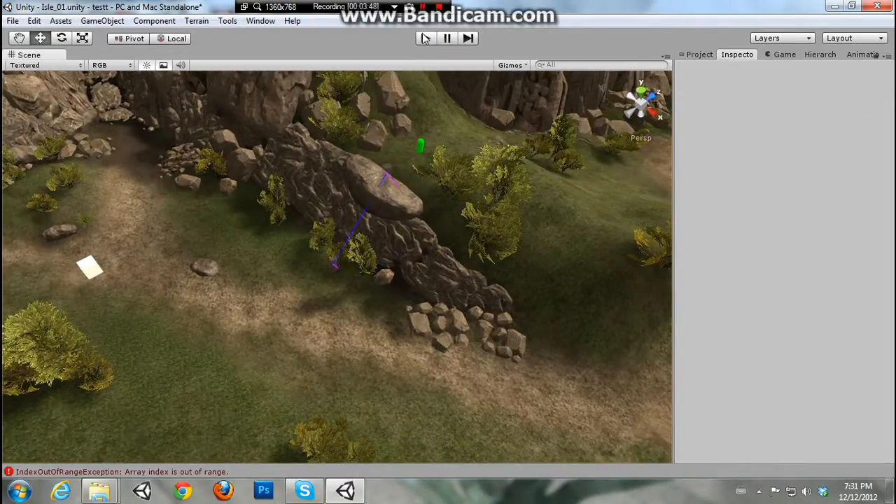
left_click(424, 38)
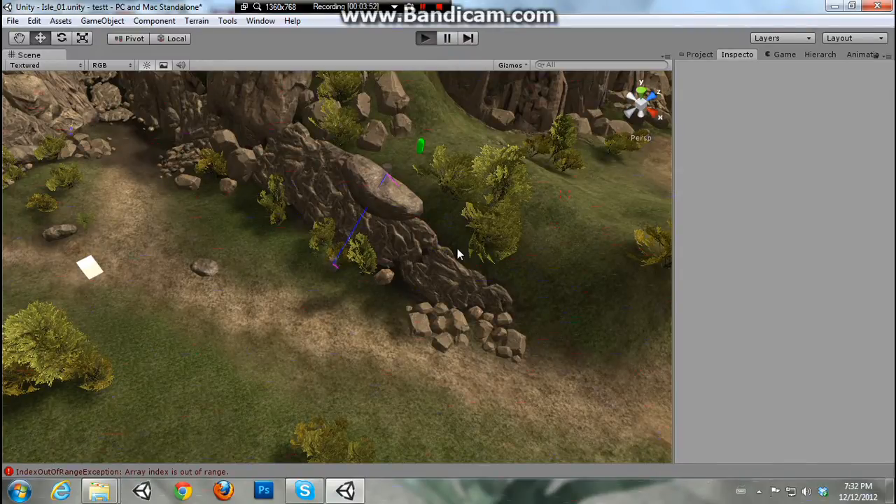
left_click(425, 40)
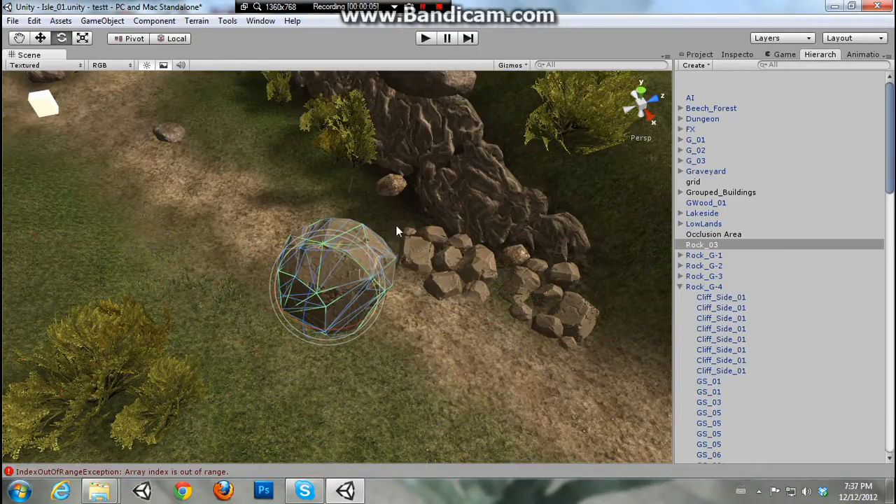
Add a Dynamic Obstacle component to the Rock_03 object
left_click(140, 23)
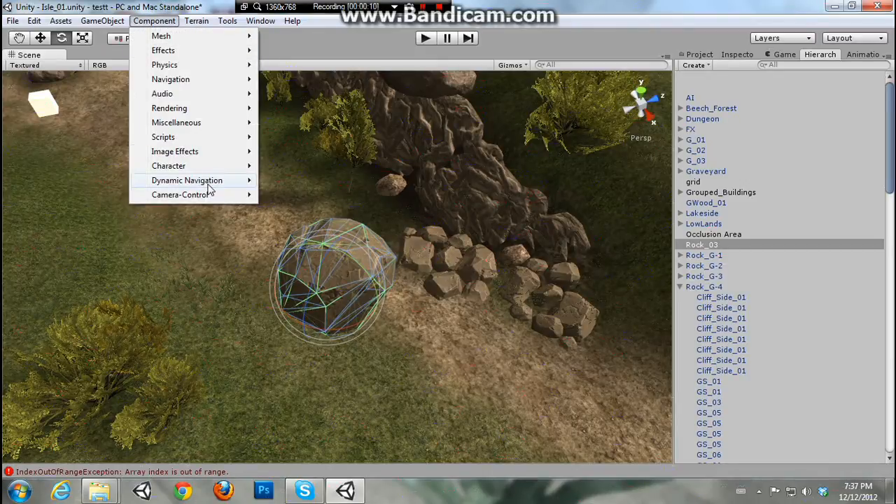
mouse_move(214, 185)
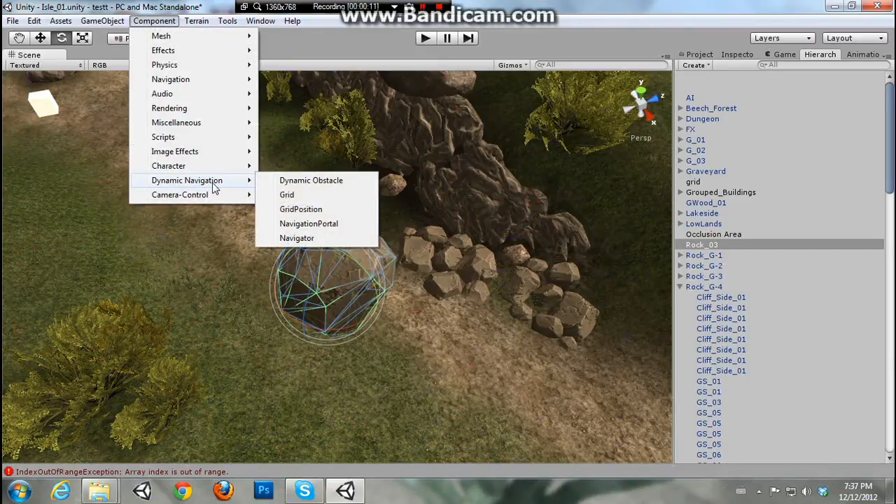
left_click(319, 185)
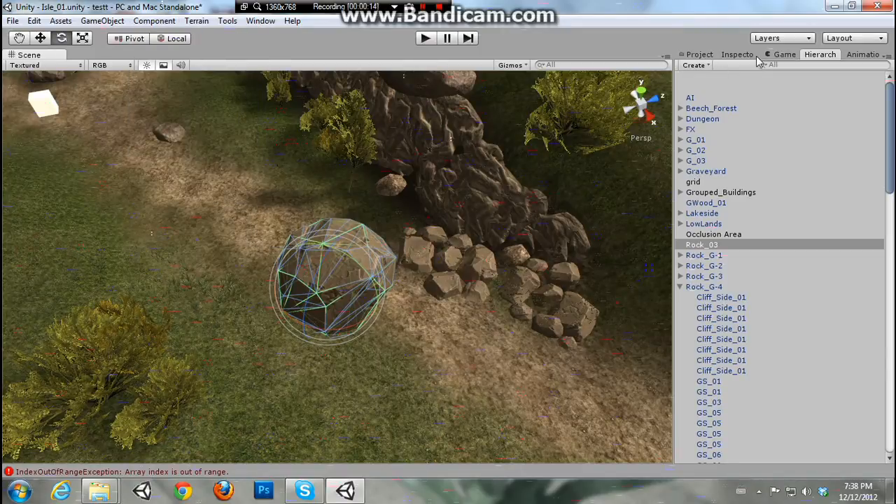
Assign the scene's grid object to the Grid setting of Rock_03's Dynamic Obstacle script
left_click(738, 54)
scroll(891, 259, "down", 3)
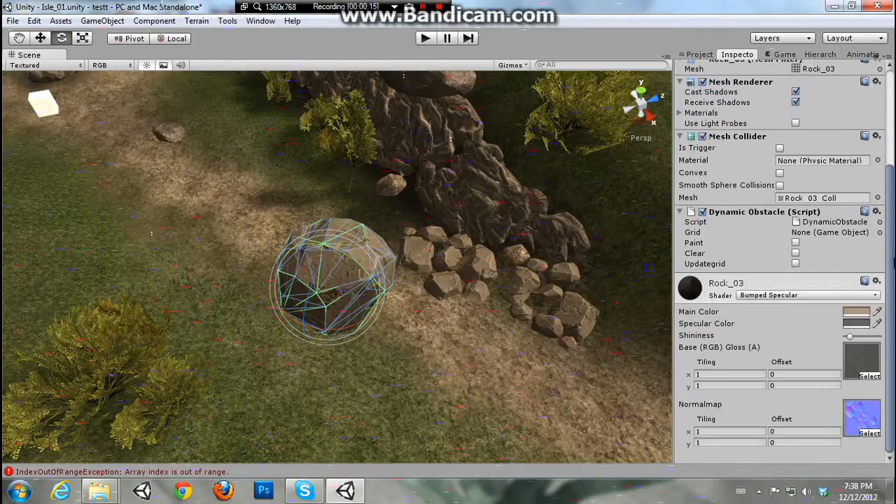
left_click(880, 232)
left_click_drag(678, 126, 466, 110)
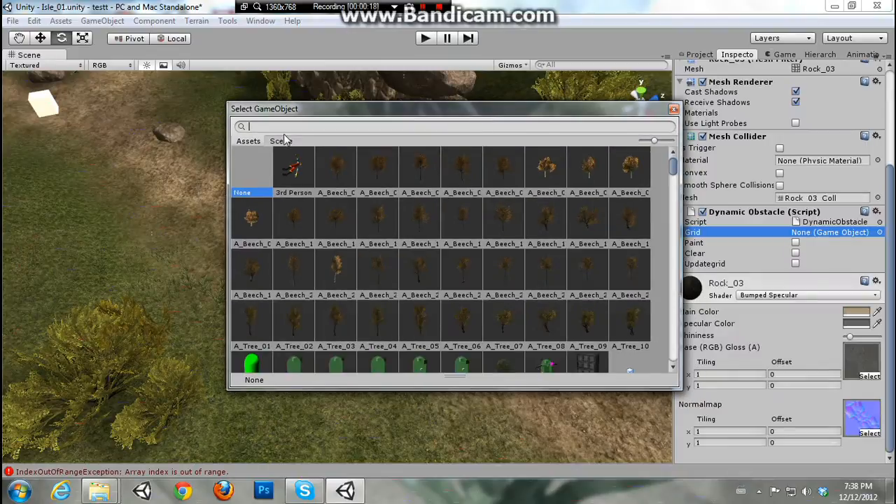
left_click(289, 142)
type("gr")
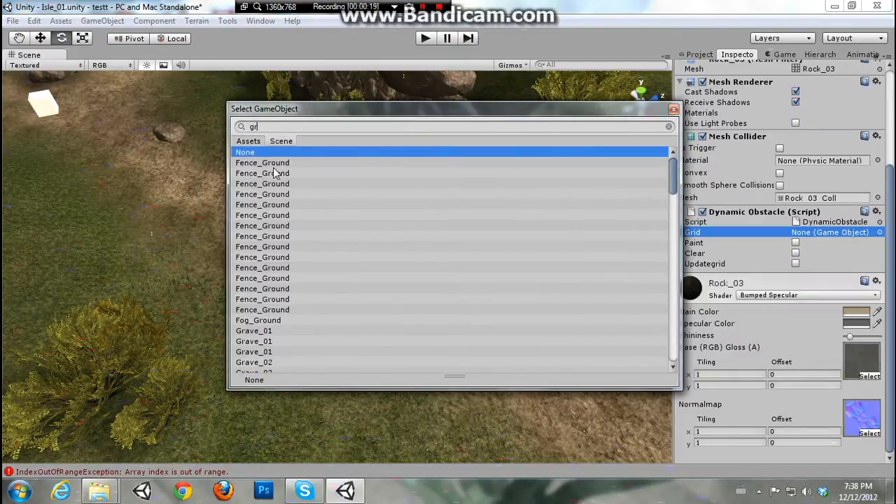
type("id")
double_click(243, 163)
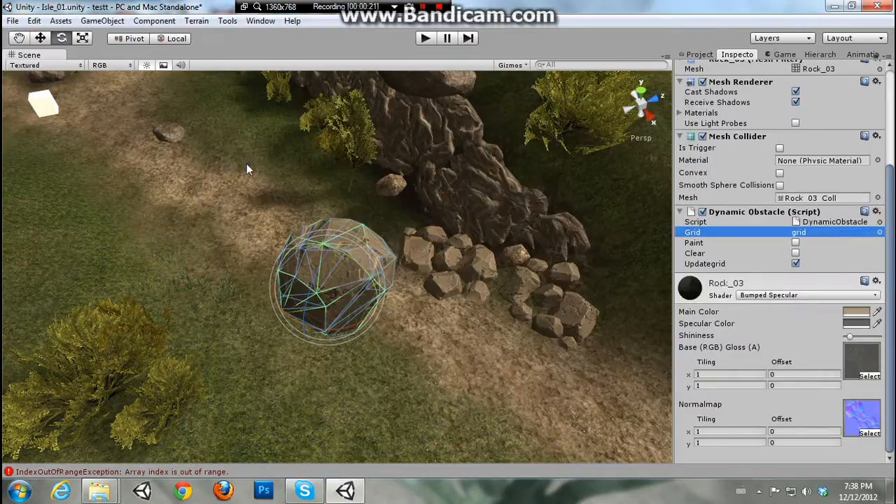
Enable Debug Show Nonwalkable on the grid object's Grid script
right_click_drag(469, 239, 503, 188)
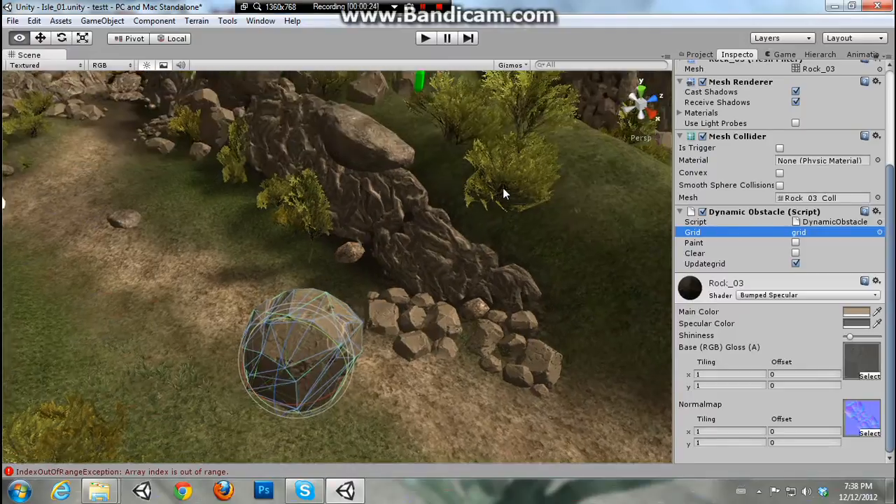
scroll(503, 188, "down", 3)
left_click(813, 56)
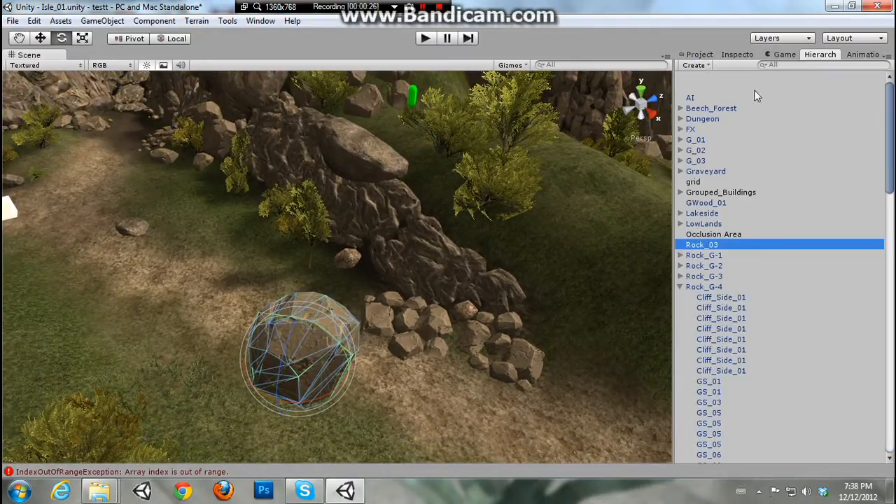
left_click(699, 183)
left_click(734, 54)
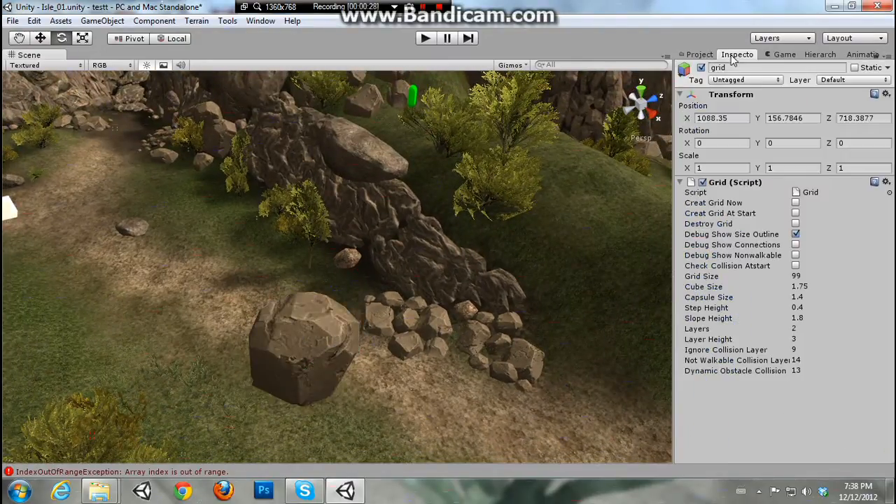
left_click(796, 255)
Move Rock_03 on the path to about X 1087.35, Y 81.43, Z 693.04, and delete the rock
left_click(304, 337)
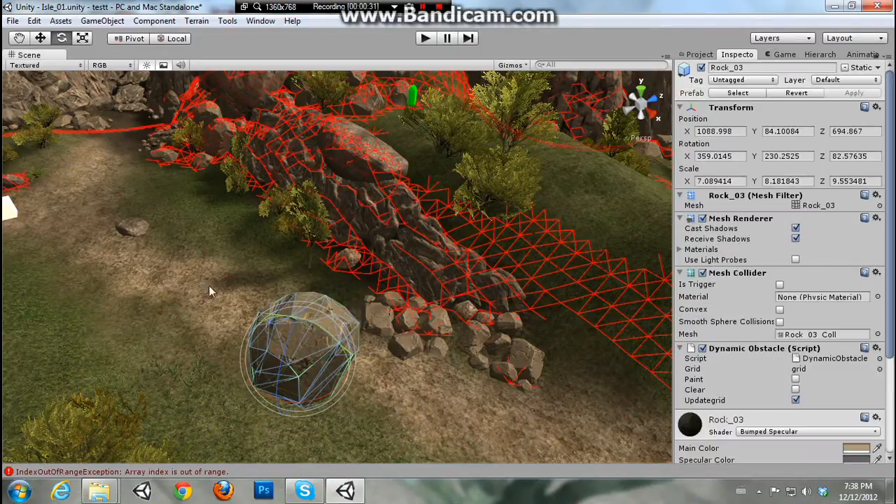
left_click(40, 38)
left_click_drag(297, 323, 285, 358)
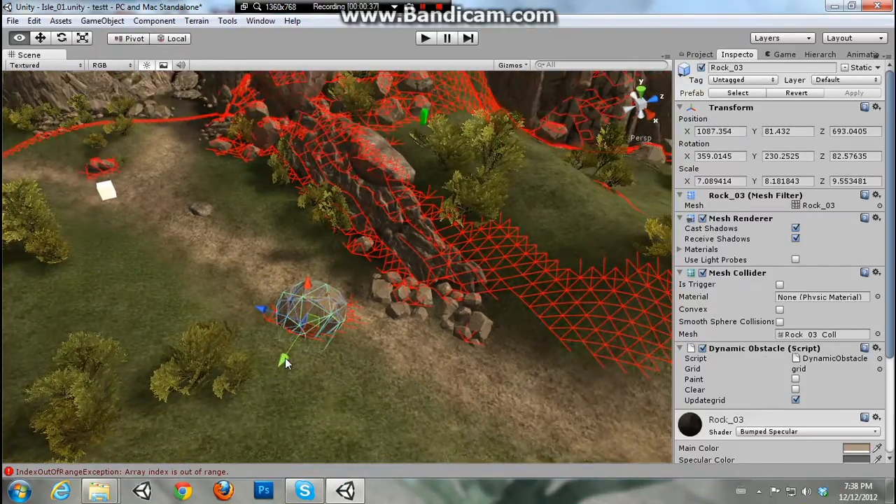
key("Delete")
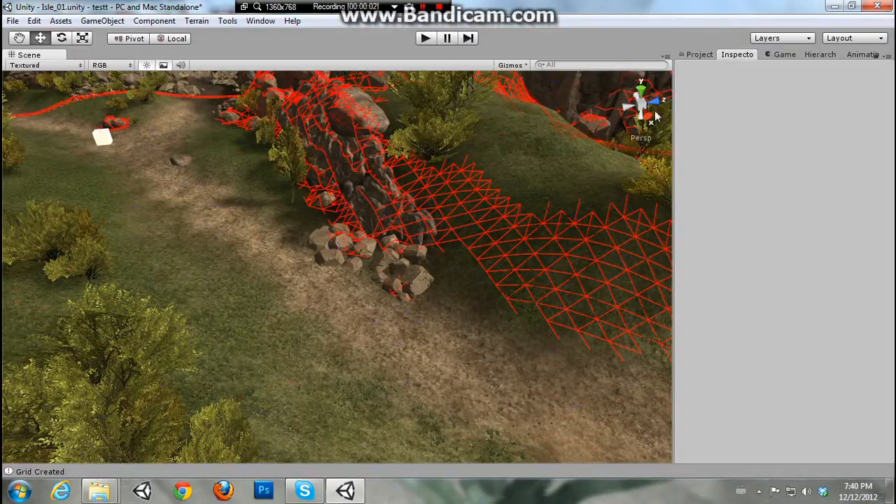
Clear the project asset search and collapse the BIG_Environment_Pack folder
left_click(691, 56)
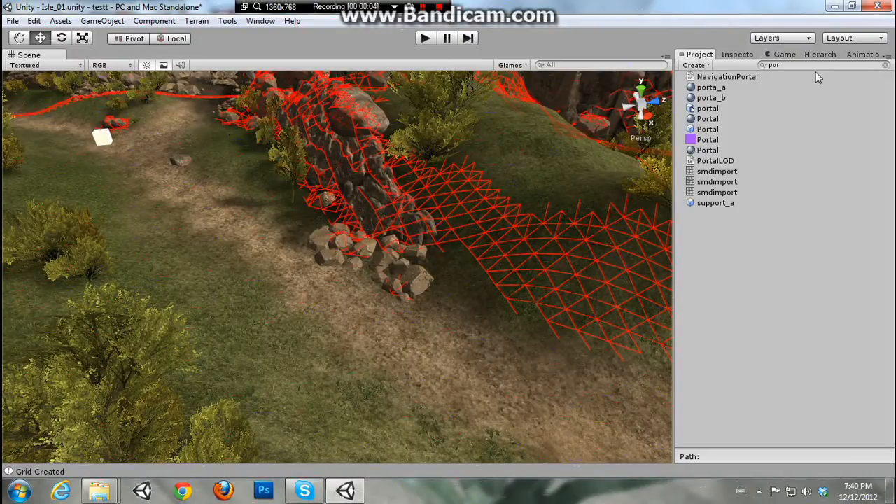
left_click(774, 65)
key("BackSpace")
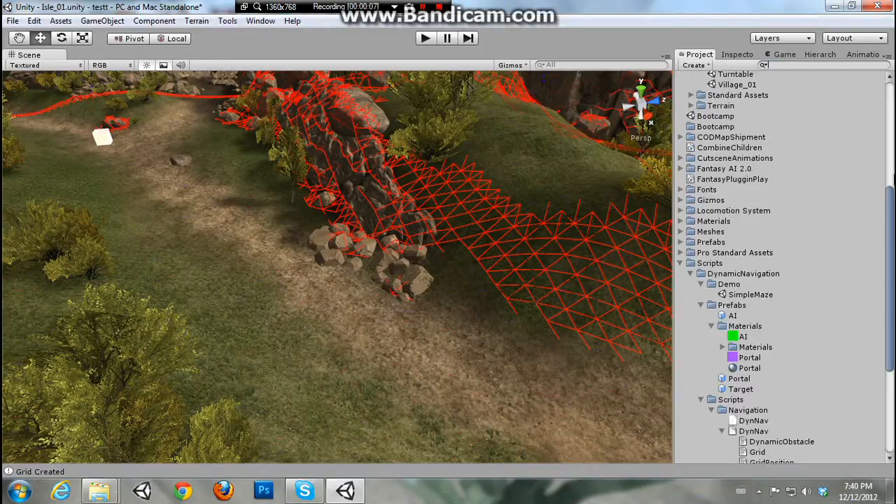
scroll(749, 266, "up", 10)
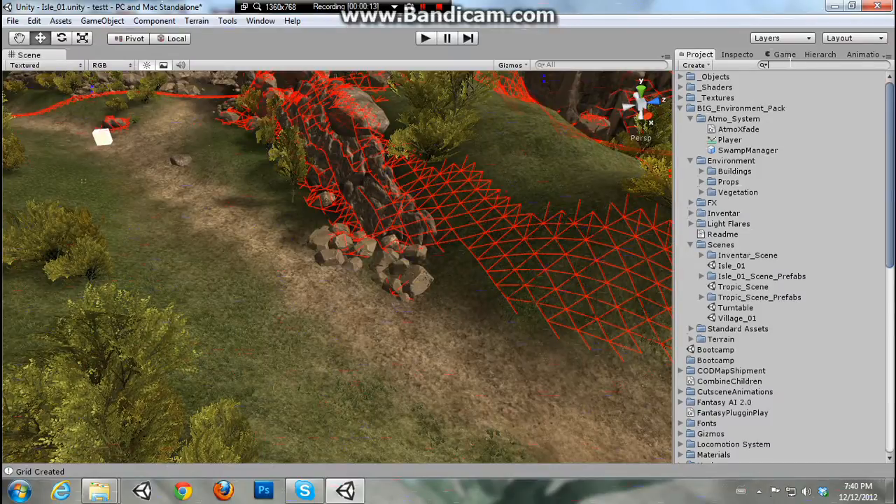
left_click(680, 108)
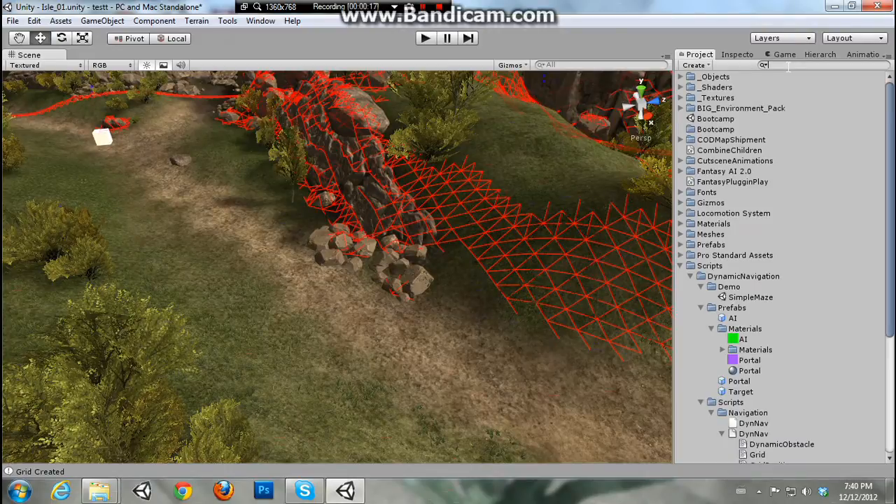
Search the project assets for "skel" and place the Skeleton Easy prefab on the grass beside the dirt path, raised to stand on the ground
type("sk")
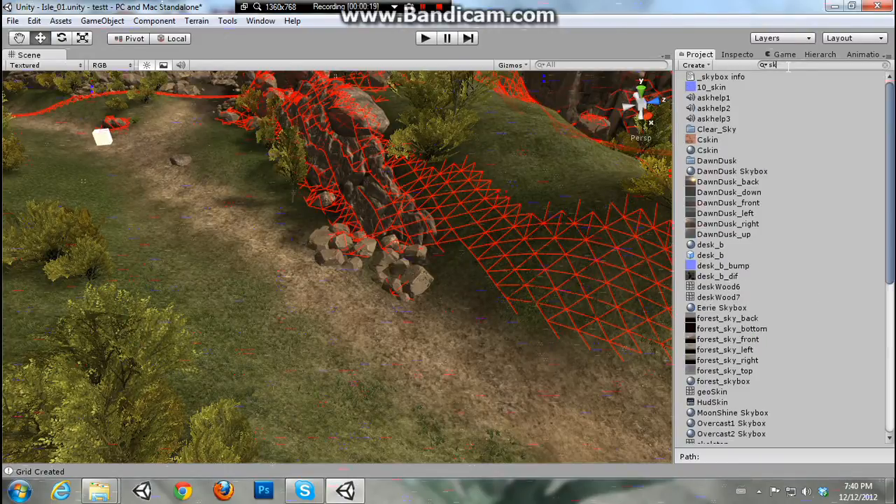
type("el")
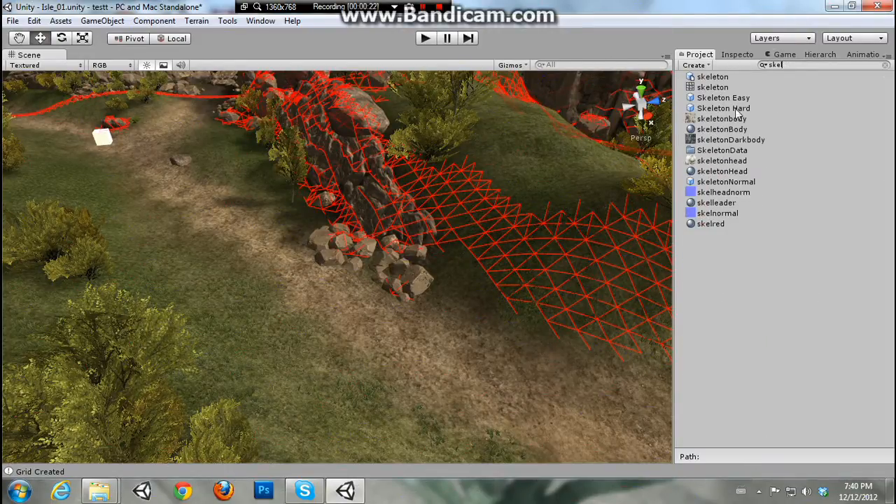
left_click_drag(721, 101, 321, 340)
right_click_drag(413, 320, 193, 308)
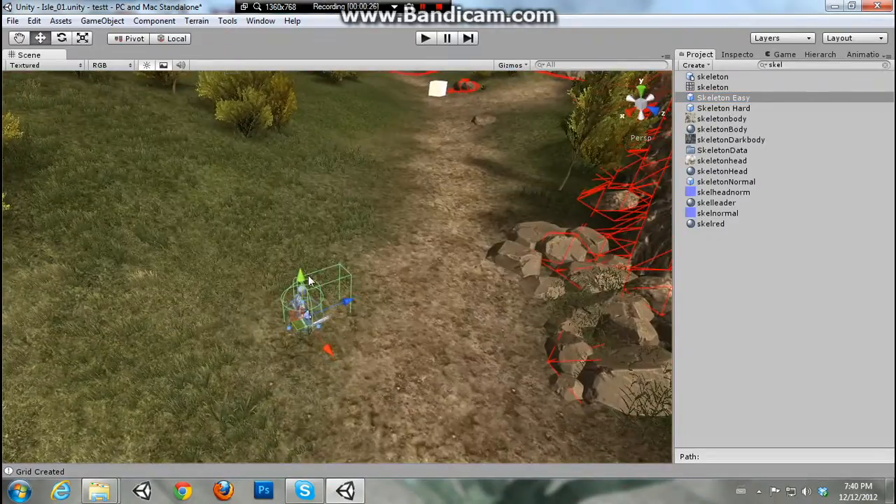
Clear the "skel" search from the project assets
left_click(770, 65)
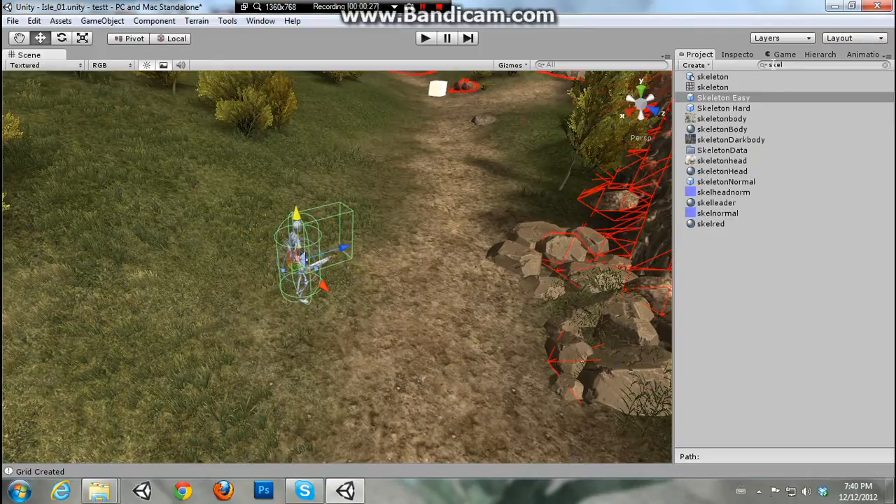
key("BackSpace")
key("BackSpace")
key("BackSpace")
key("BackSpace")
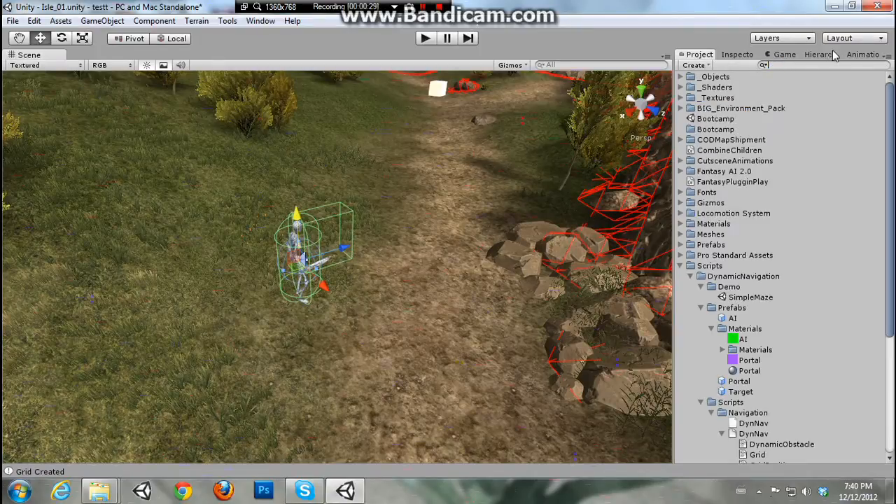
Remove the Navmeshtarget and Navigation script components from the skeleton
left_click(722, 56)
left_click_drag(884, 102, 888, 414)
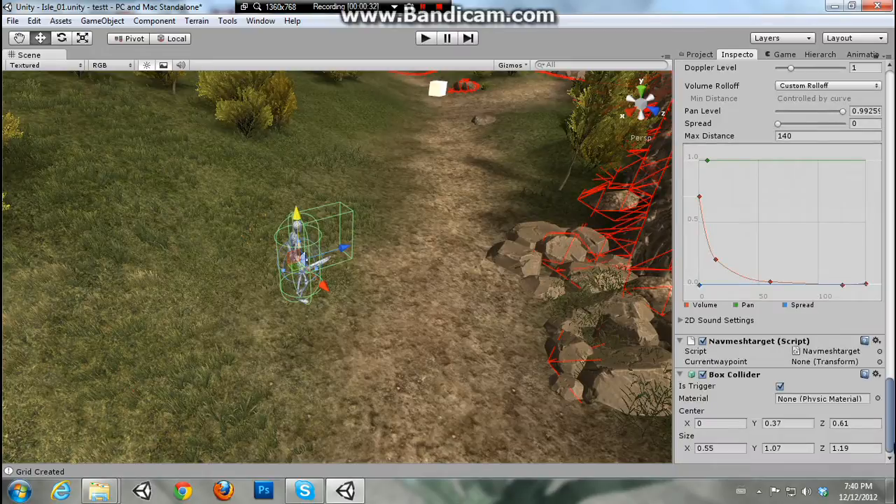
left_click(876, 341)
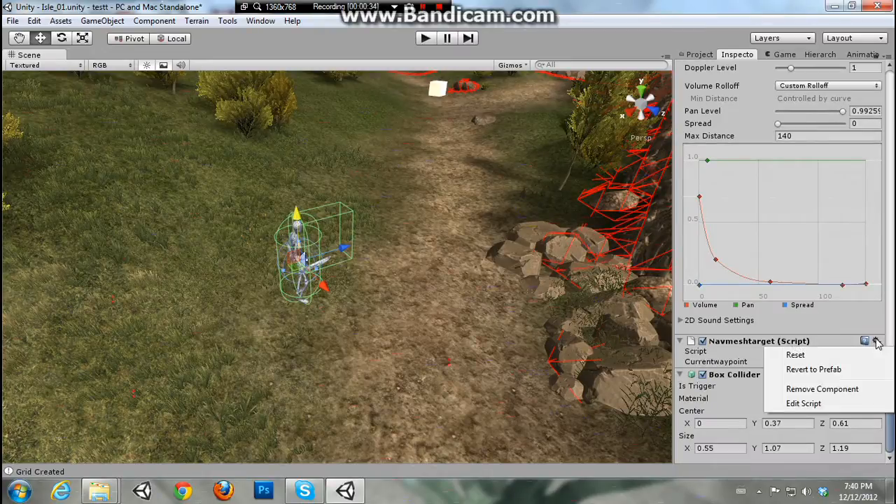
left_click(822, 389)
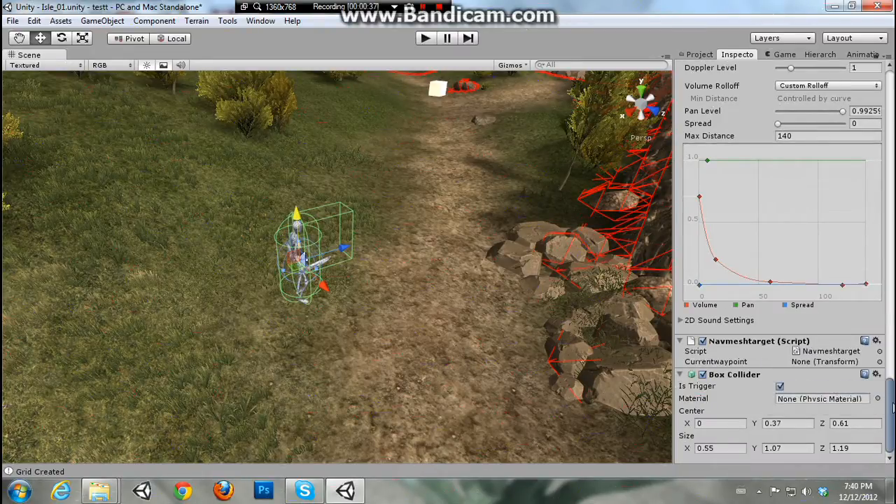
scroll(781, 266, "up", 3)
scroll(868, 299, "up", 12)
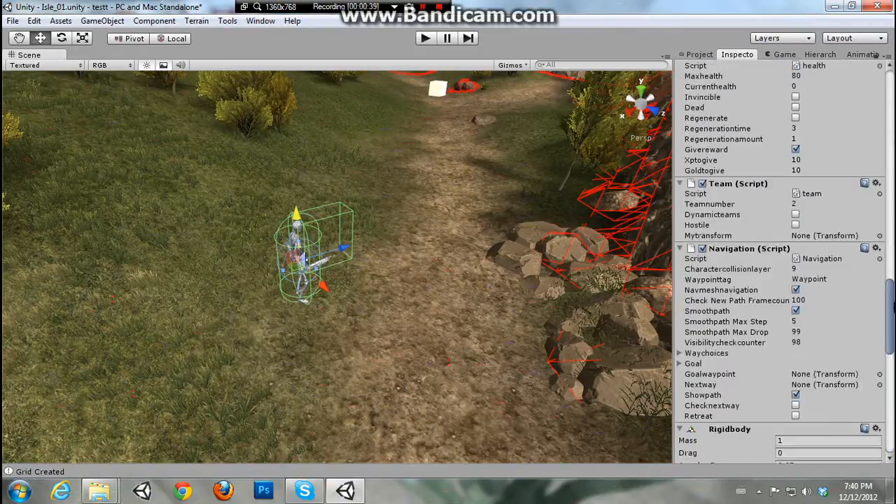
left_click(876, 298)
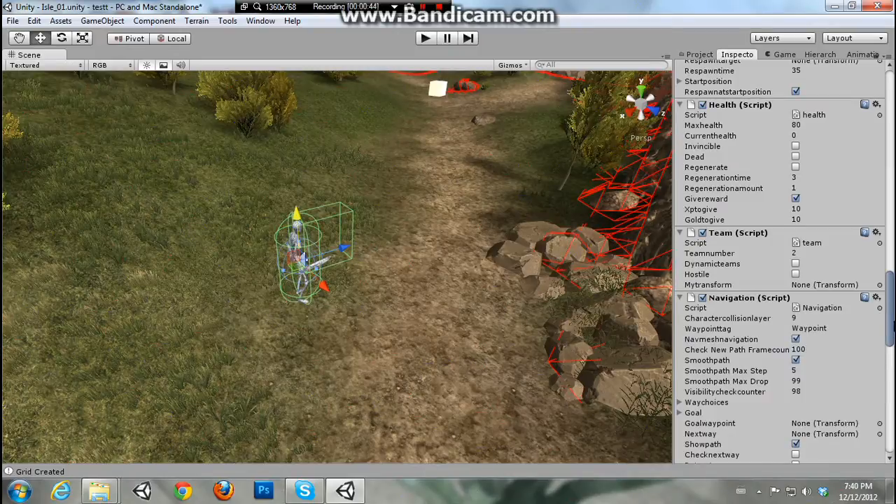
left_click(894, 323)
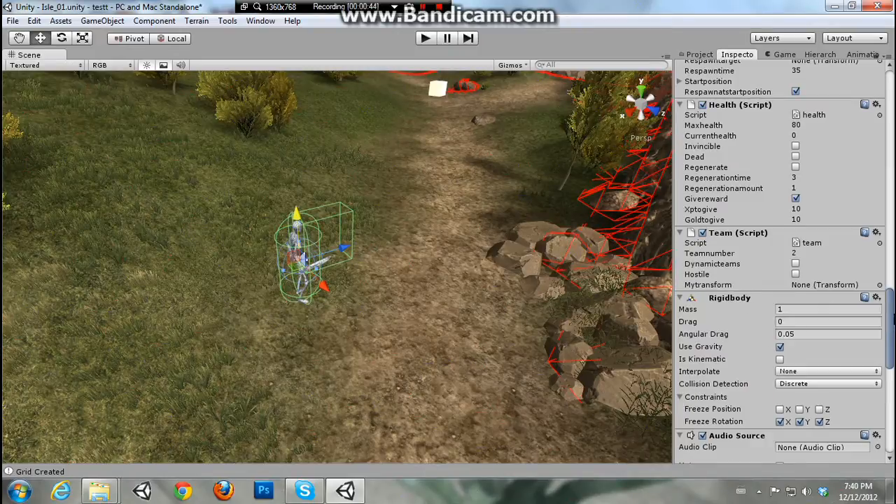
Add the Dynamic Navigation components GridPosition and Navigator to the skeleton
left_click(151, 21)
mouse_move(208, 180)
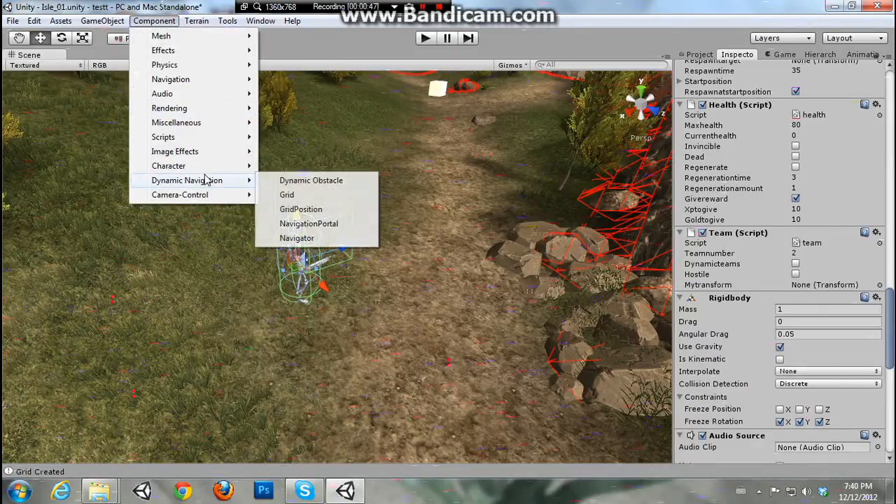
left_click(299, 201)
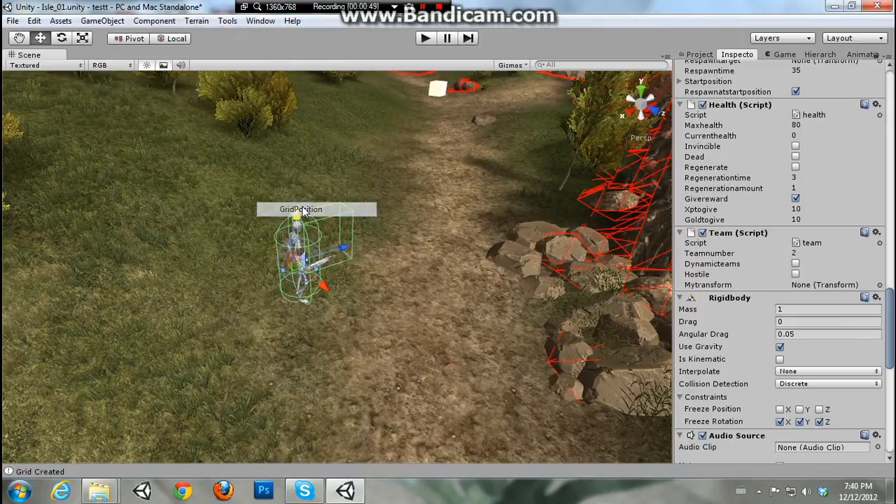
left_click(152, 22)
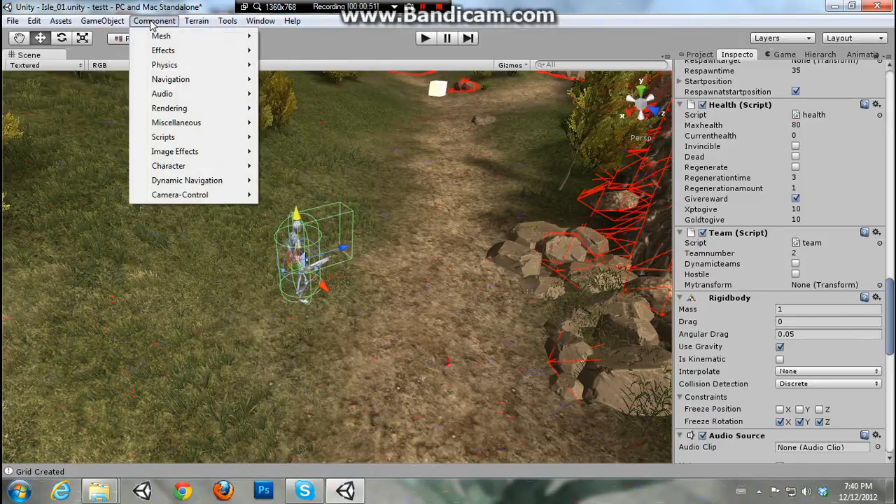
mouse_move(196, 181)
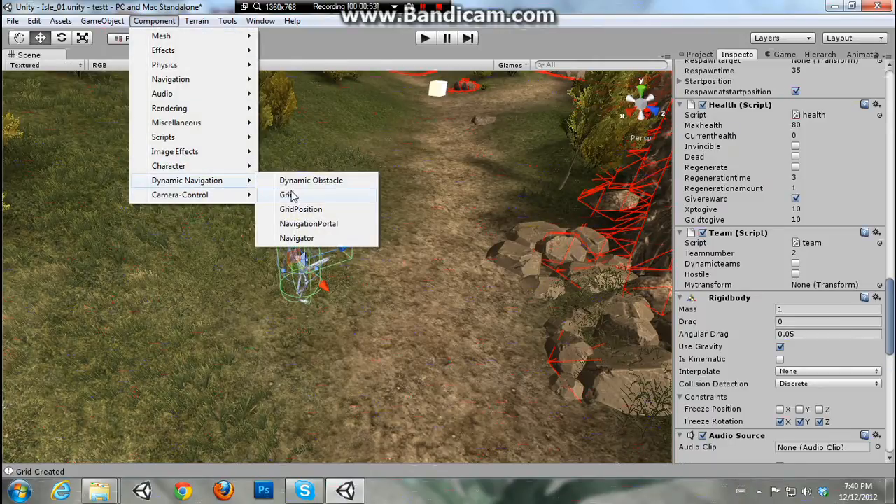
left_click(301, 239)
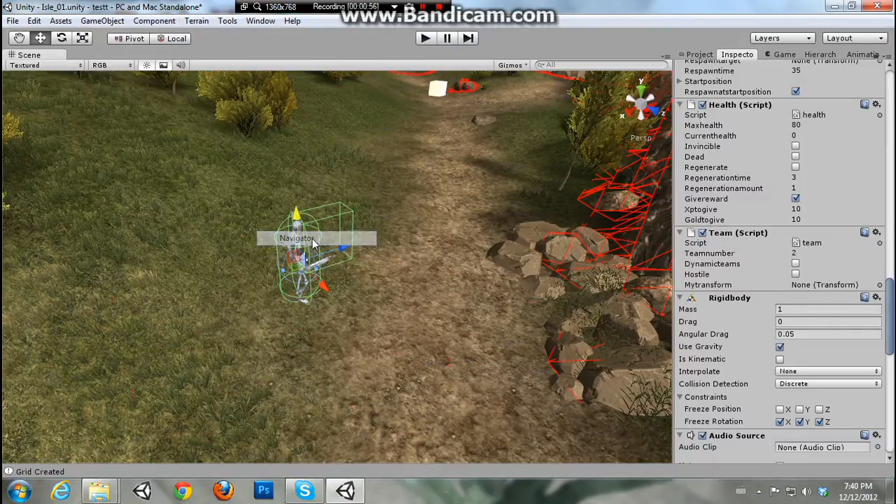
scroll(890, 392, "down", 10)
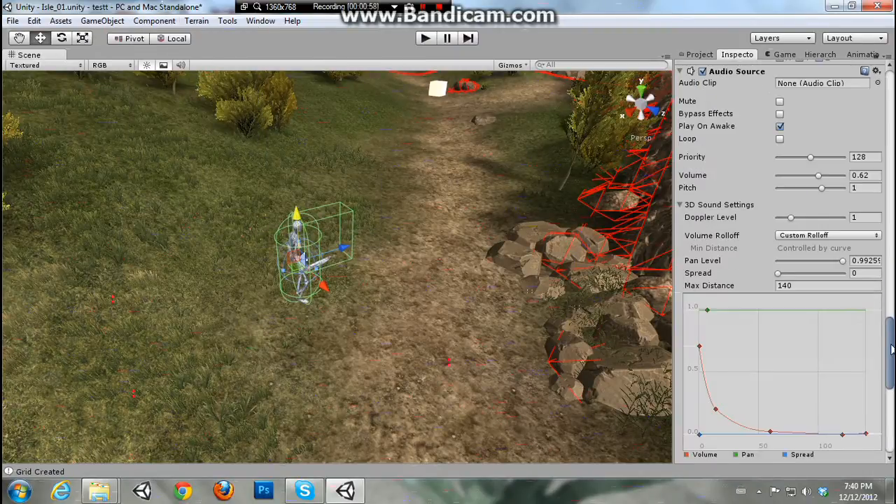
left_click_drag(891, 351, 891, 427)
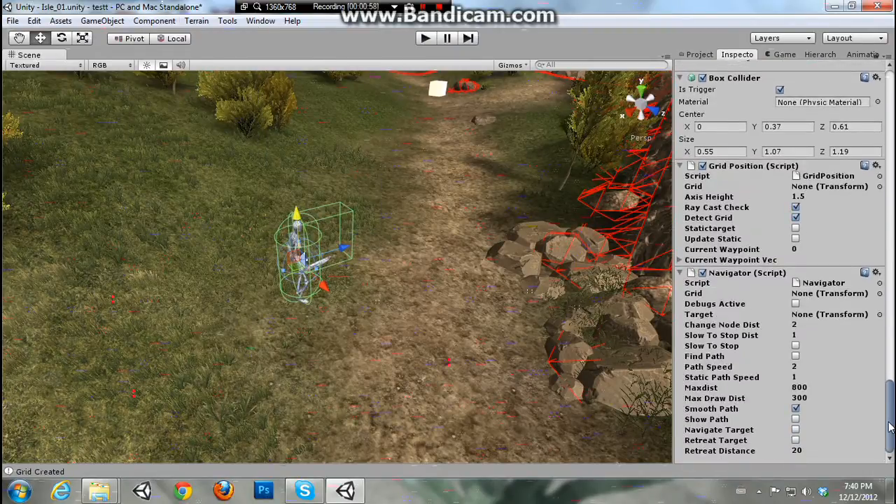
Add the Fantasy Pluggin Play script to the skeleton, and nudge the character slightly up and away from the path
left_click(153, 21)
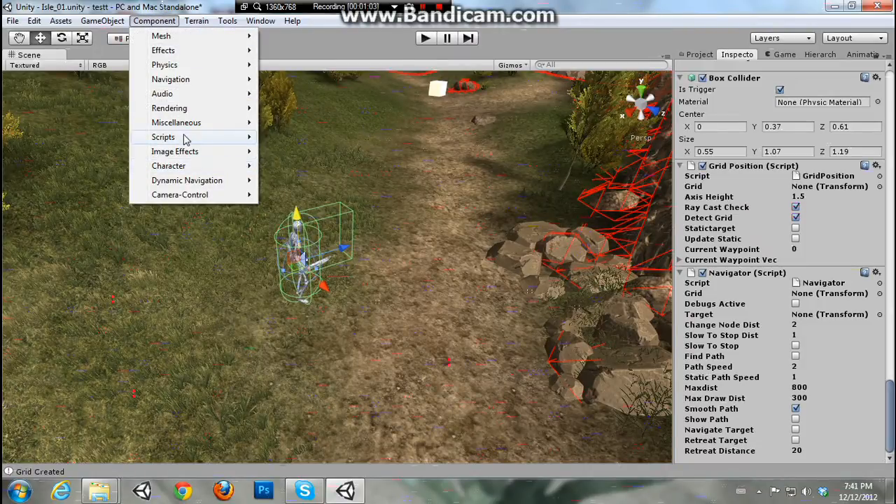
mouse_move(186, 138)
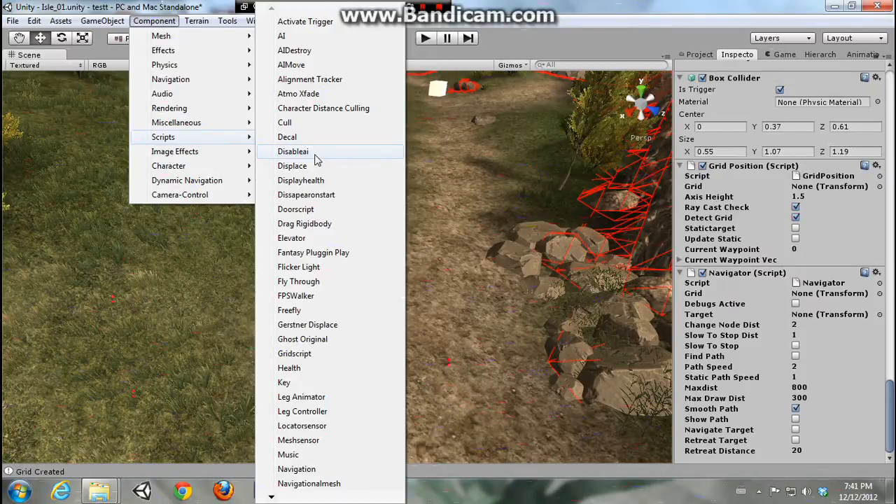
left_click(303, 254)
left_click_drag(891, 391, 892, 413)
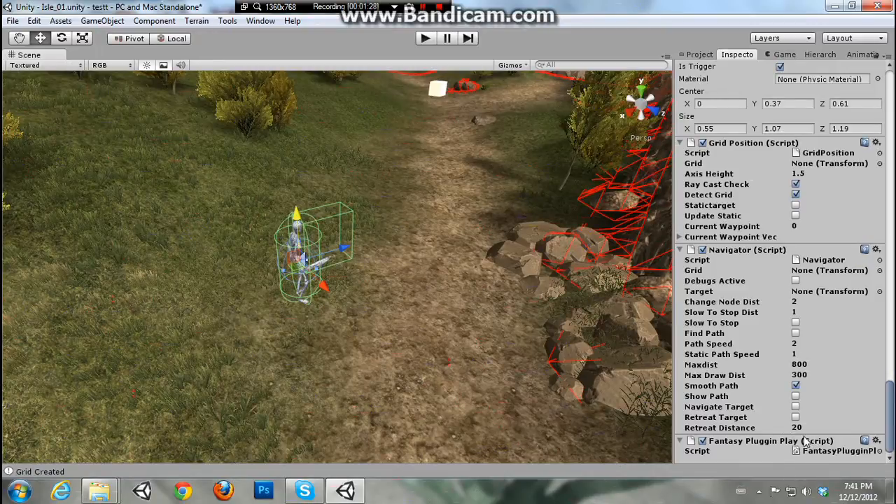
left_click_drag(296, 216, 297, 203)
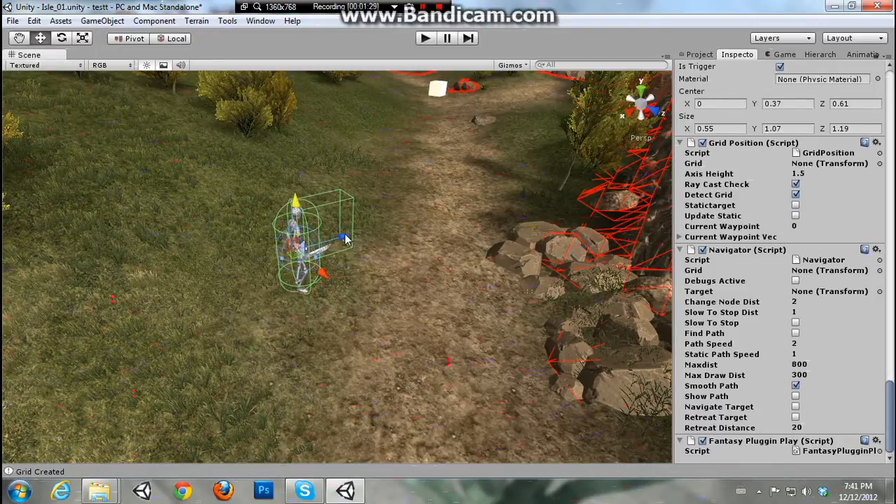
left_click_drag(346, 240, 328, 244)
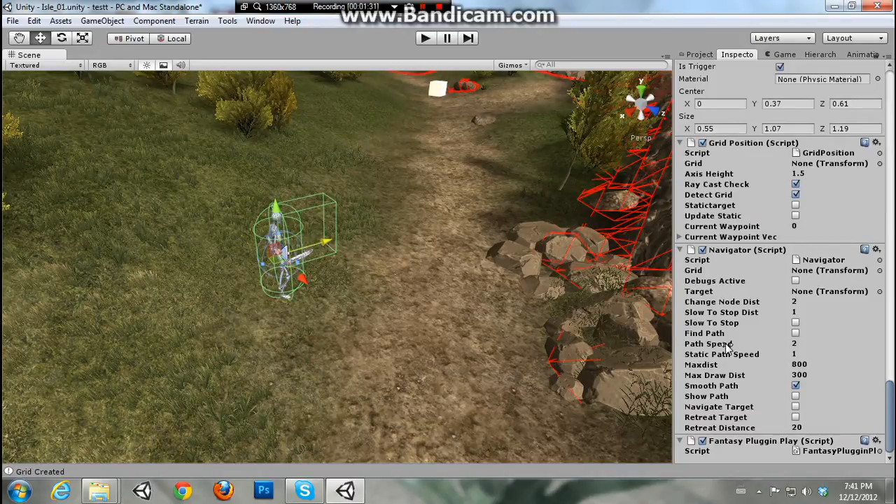
Assign the lowercase "grid" transform as the Grid in both the skeleton's Grid Position and Navigator scripts
left_click(881, 163)
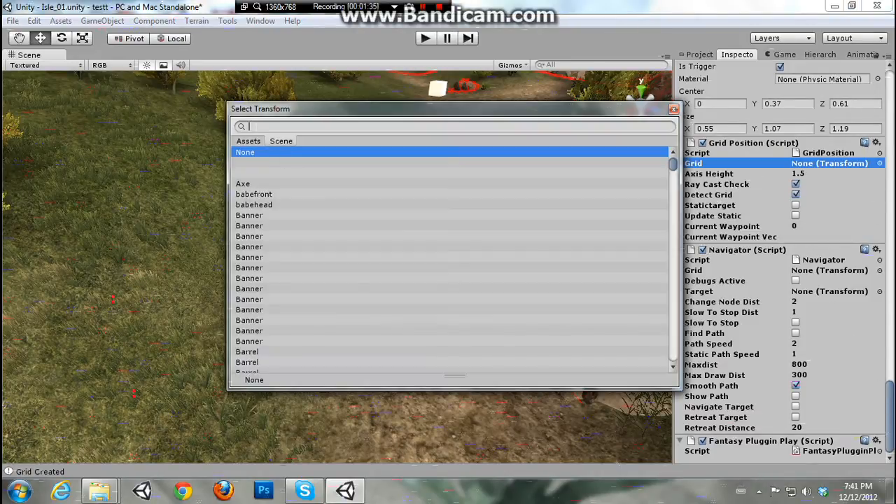
type("gr")
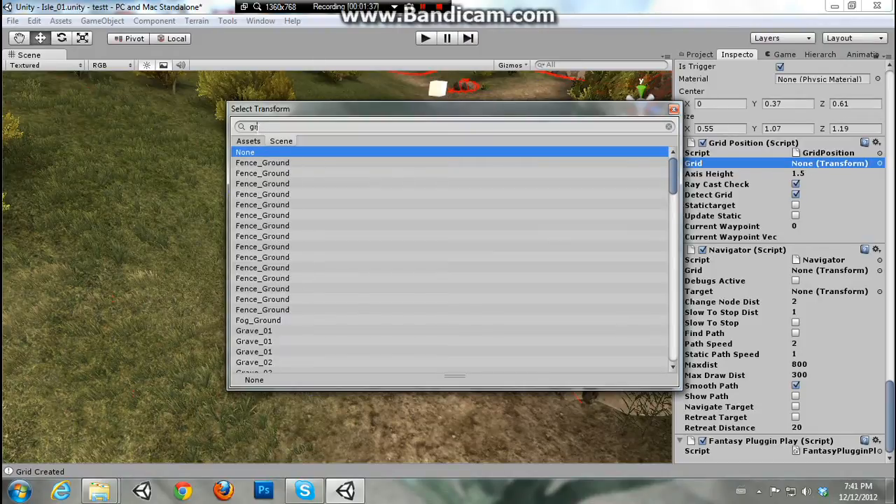
type("id")
double_click(258, 168)
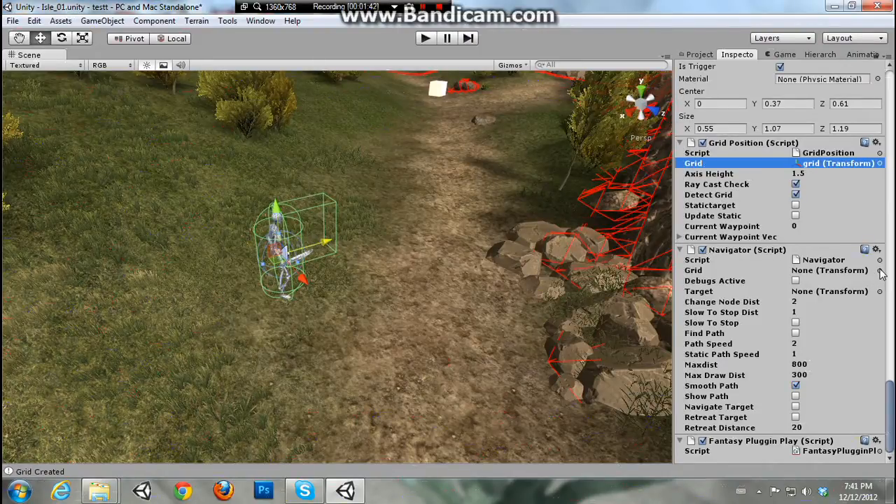
left_click(881, 271)
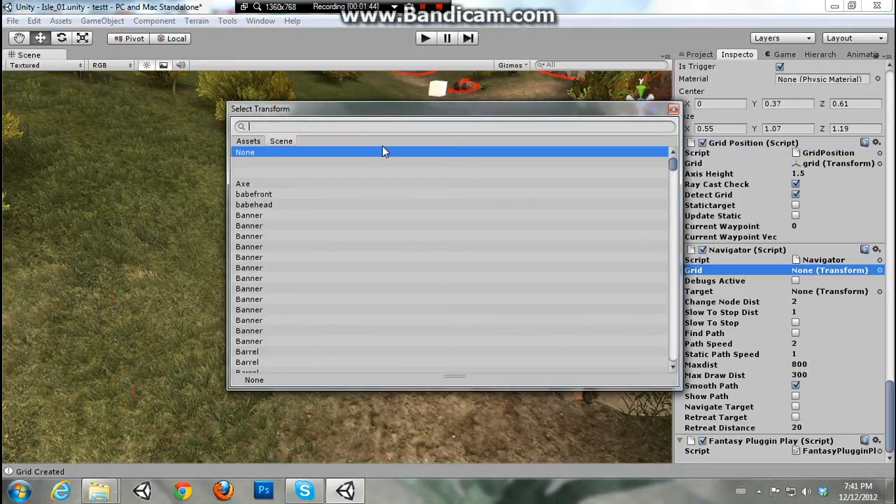
type("grid")
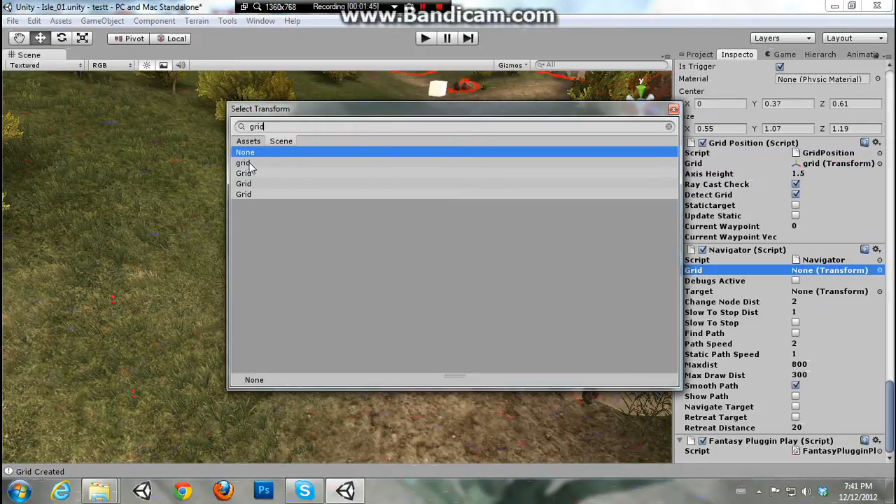
double_click(246, 164)
Move the skeleton across the rock wall onto the grassy hill on the far side from the path
right_click_drag(451, 227, 377, 212)
key("d")
left_click_drag(894, 403, 892, 299)
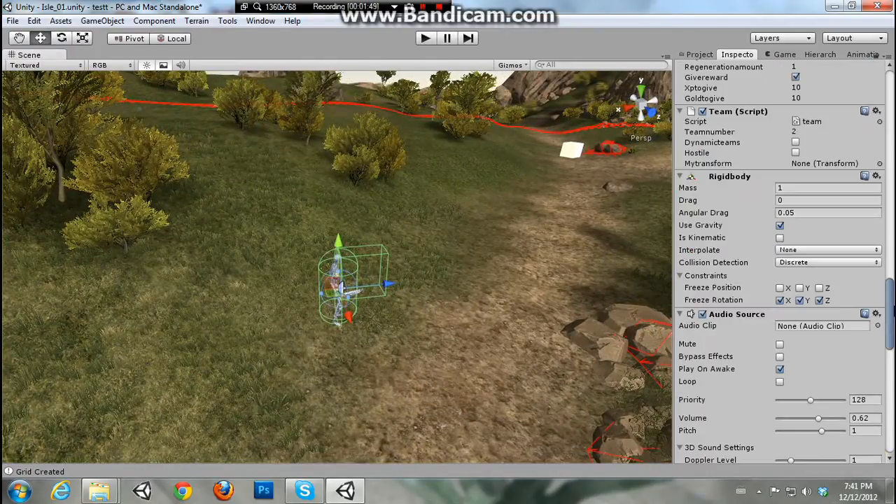
right_click_drag(520, 266, 560, 270)
key("s")
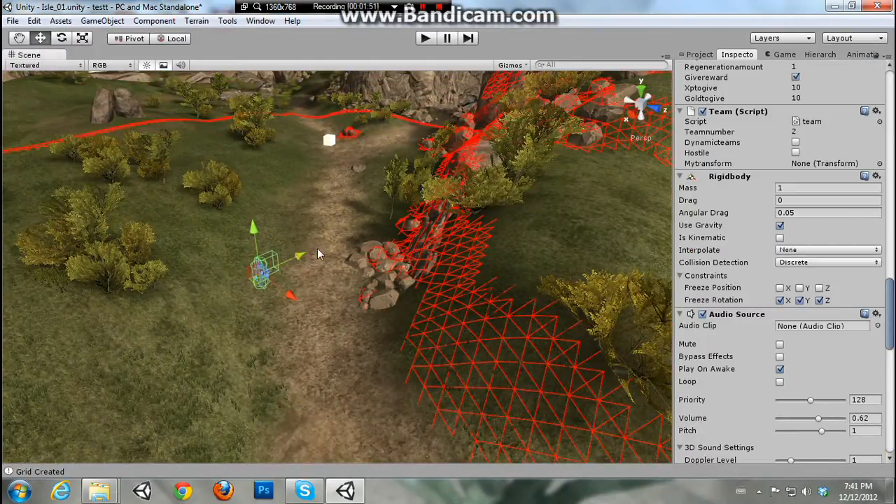
left_click_drag(317, 255, 564, 333)
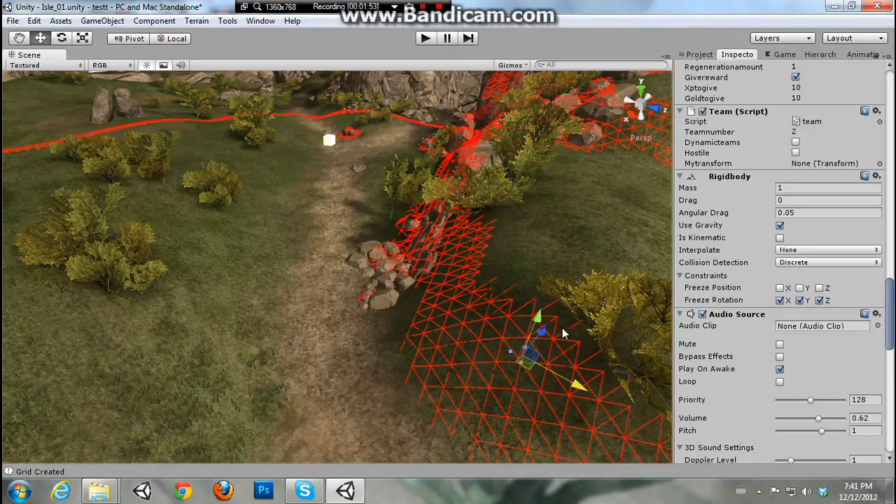
key("d")
right_click_drag(563, 329, 514, 343)
left_click_drag(497, 341, 613, 190)
right_click_drag(569, 227, 581, 197)
key("d")
Enable Gototarget in the skeleton's AI script and set Targetlocateto to the Targcube transform
scroll(781, 280, "down", 15)
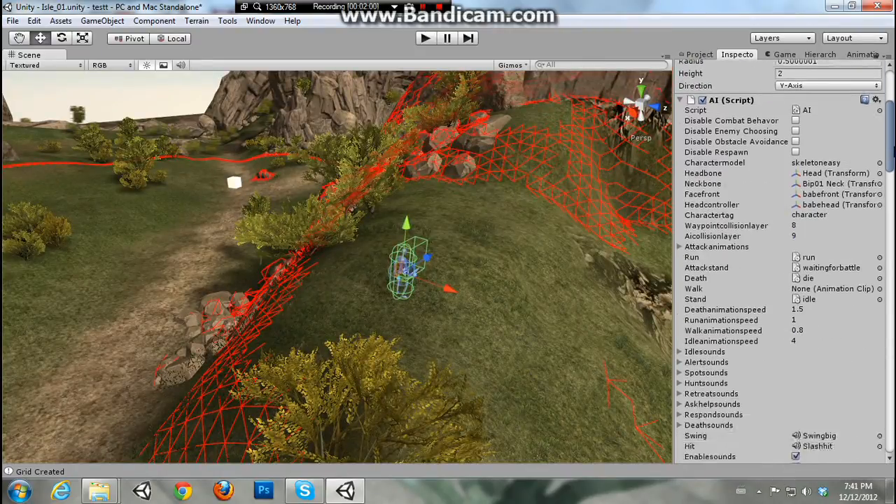
scroll(781, 280, "down", 15)
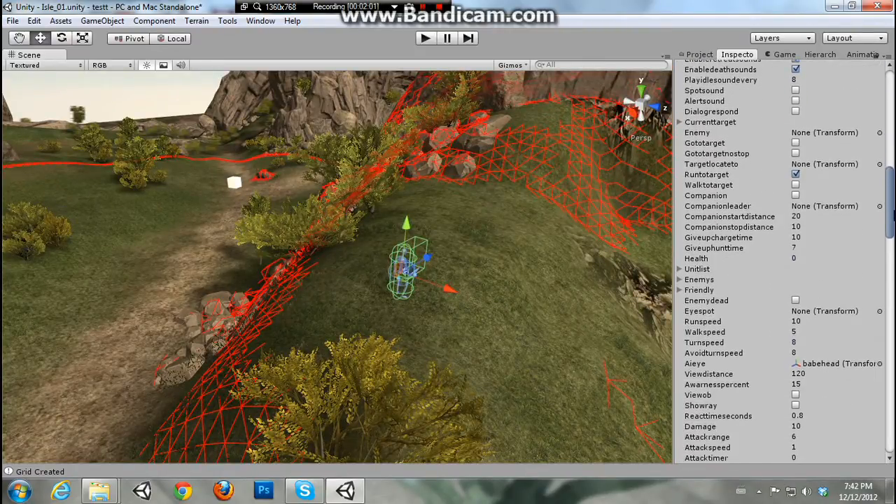
scroll(893, 222, "down", 5)
scroll(894, 222, "up", 3)
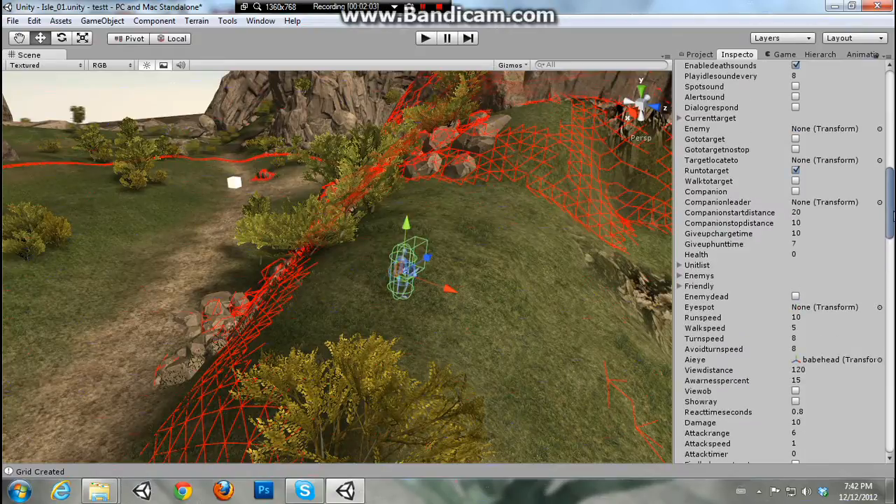
left_click(796, 139)
left_click(880, 160)
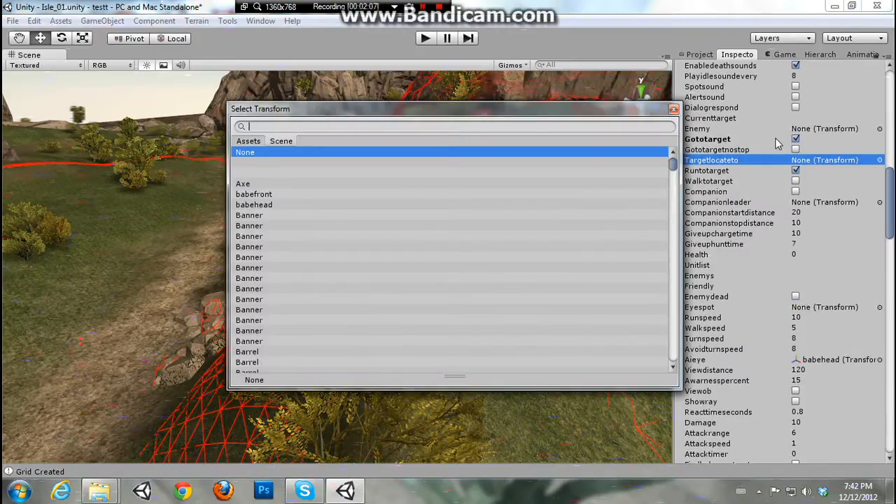
type("targ")
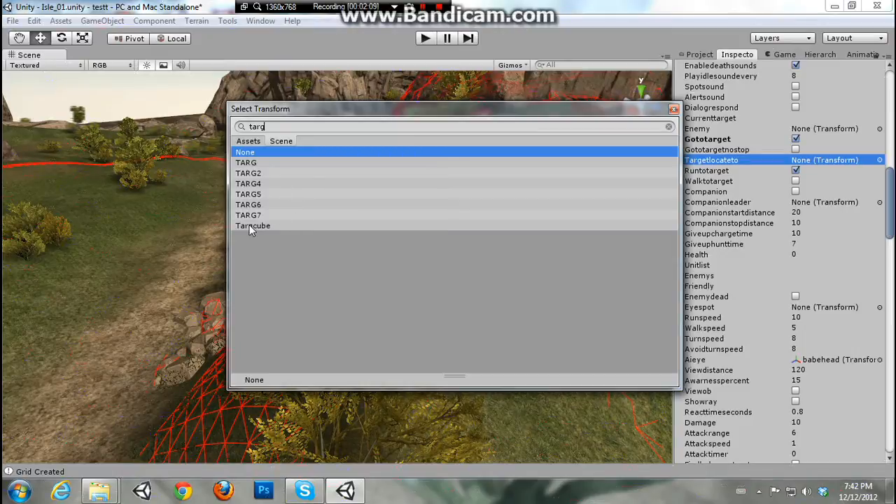
double_click(250, 225)
Run the scene and follow the skeleton's route from the hill toward the target cube
right_click_drag(250, 226, 411, 245)
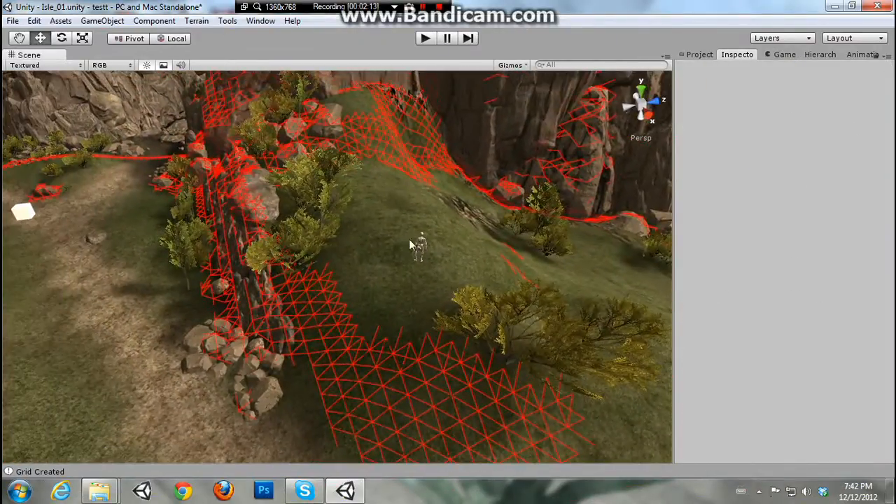
left_click(426, 39)
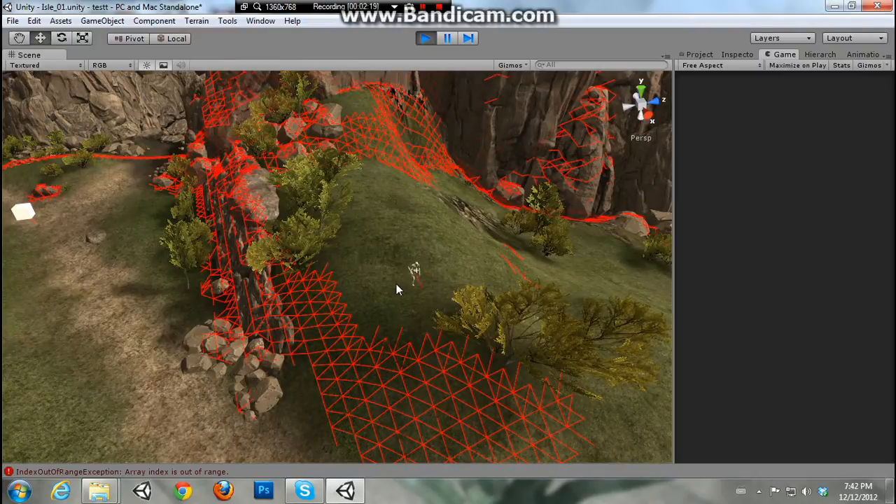
right_click_drag(393, 288, 297, 310)
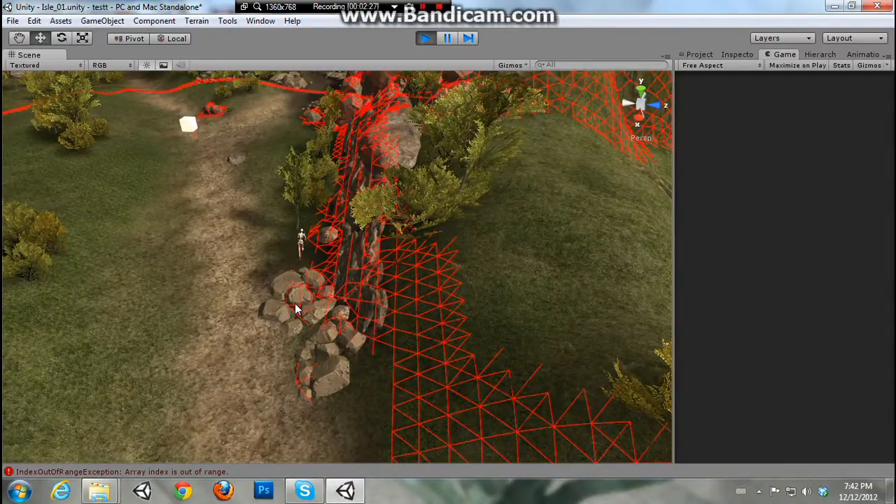